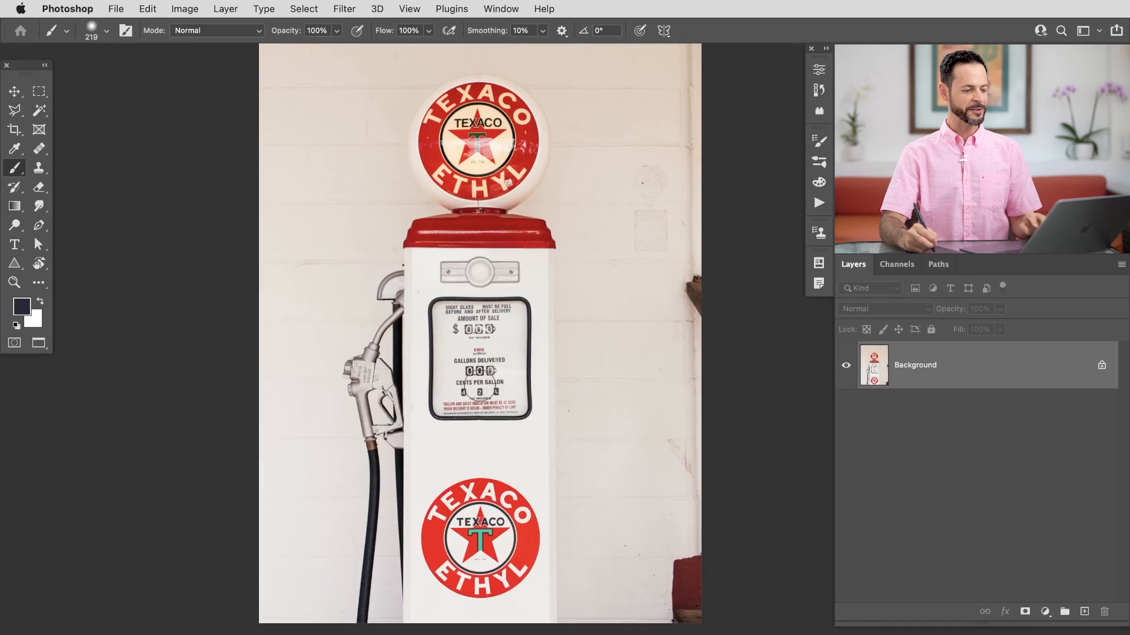
scroll(492, 362, up, 1)
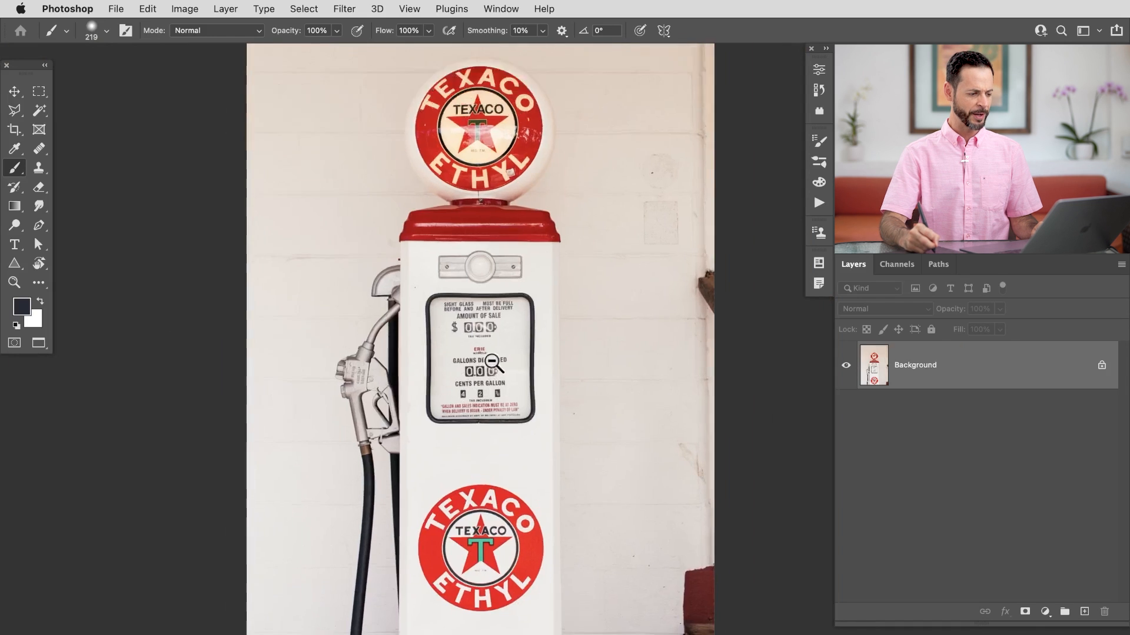
scroll(491, 362, up, 5)
- Pan the view to centre the GALLONS DELIVERED lettering on the gauge
drag(598, 341, 538, 318)
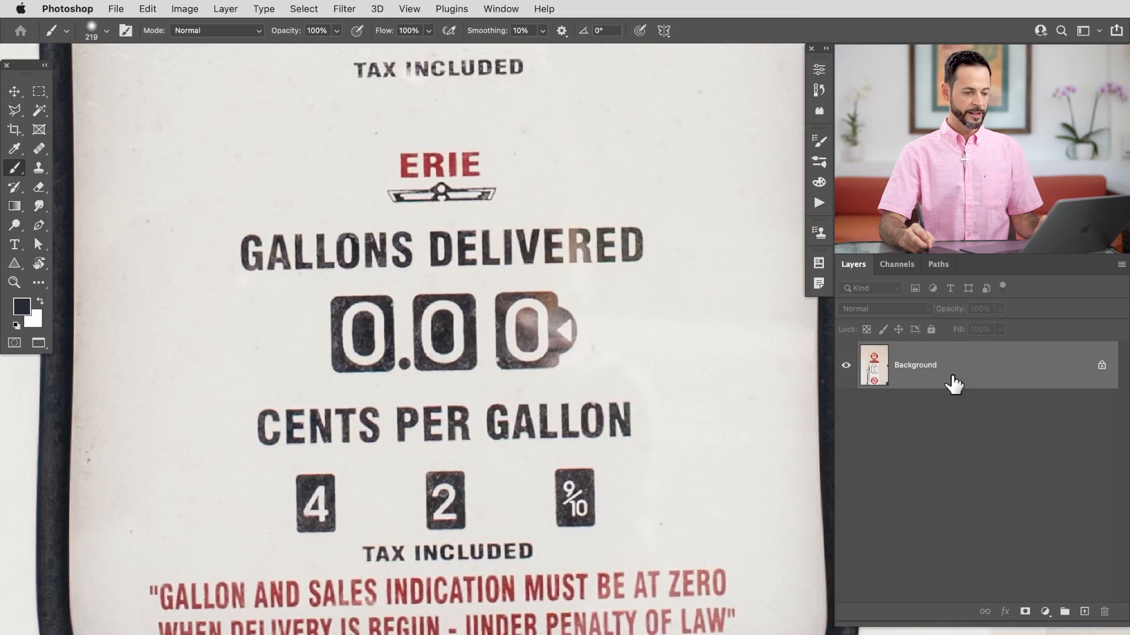
- Run Match Font and fit its sampling box around GALLONS DELIVERED so Balboa Medium and similar fonts are listed
click(265, 11)
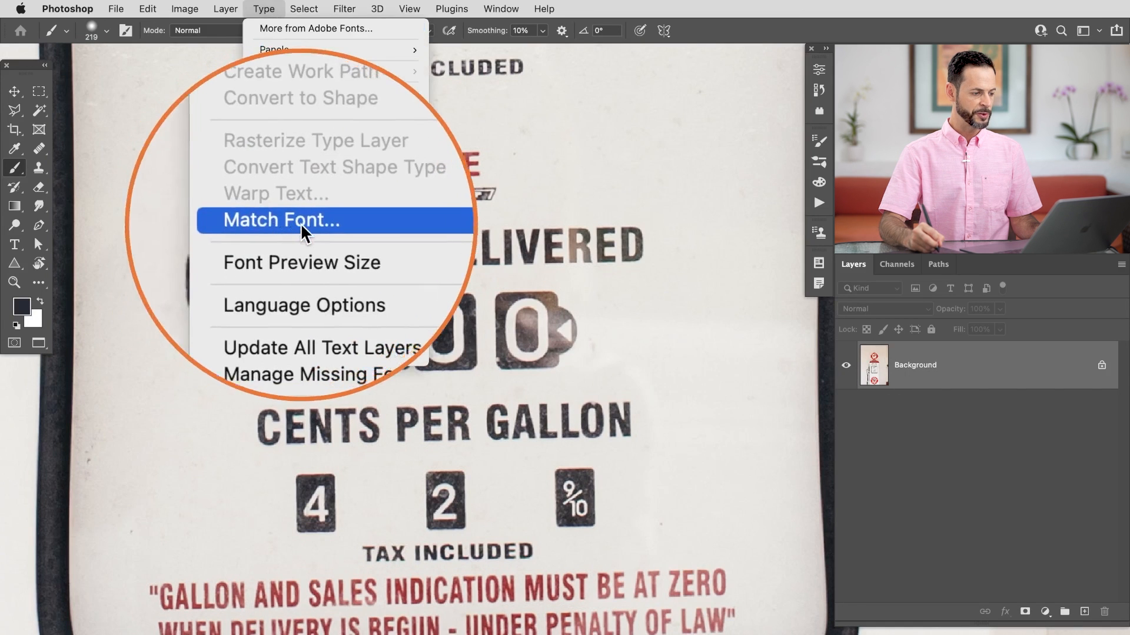
click(316, 227)
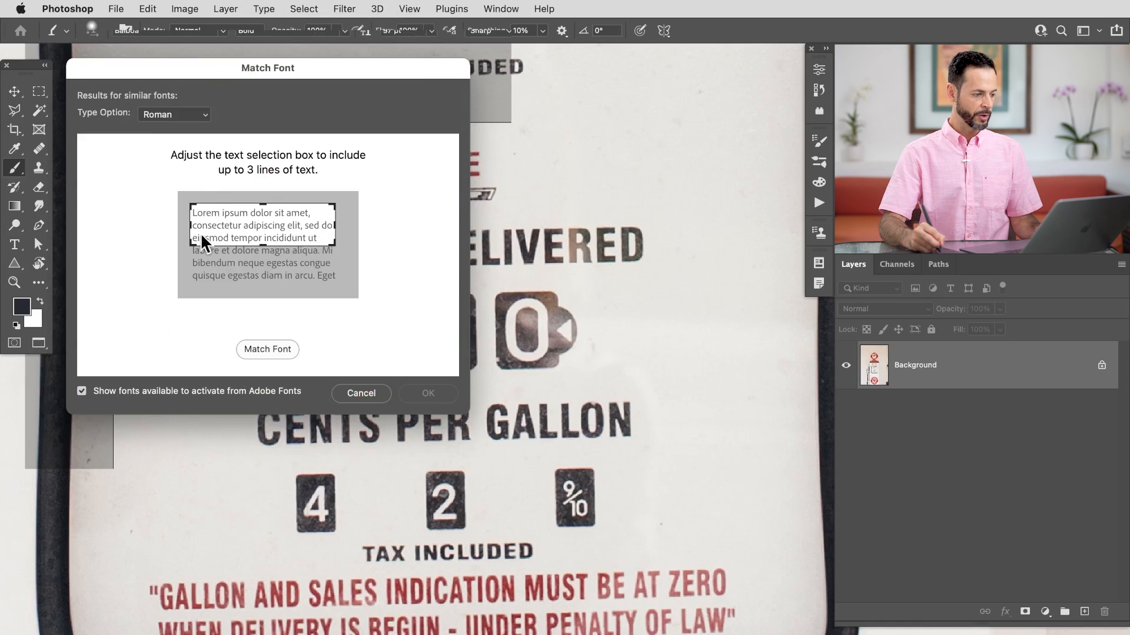
scroll(574, 208, down, 2)
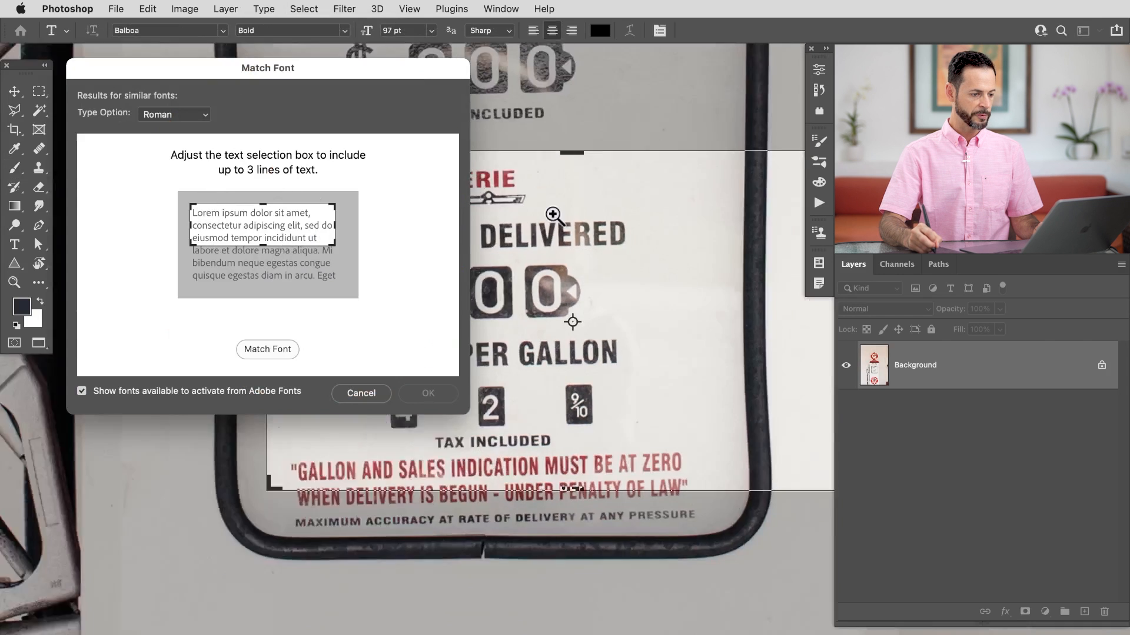
scroll(591, 220, down, 2)
scroll(610, 239, down, 2)
scroll(631, 259, down, 2)
scroll(632, 258, right, 3)
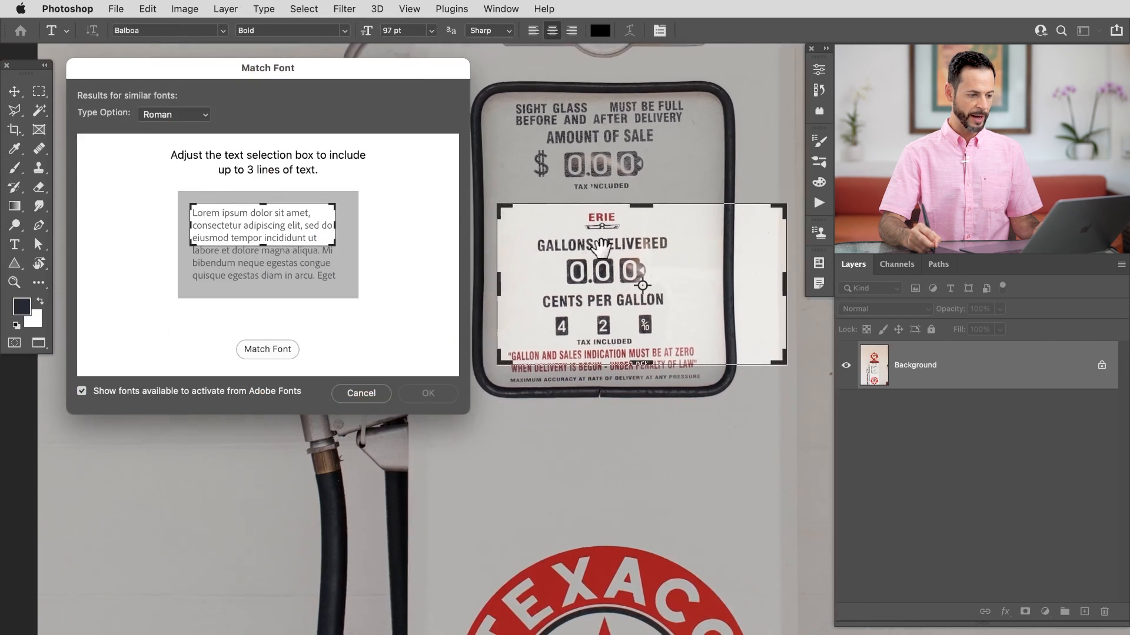
scroll(529, 212, right, 1)
drag(497, 202, 532, 233)
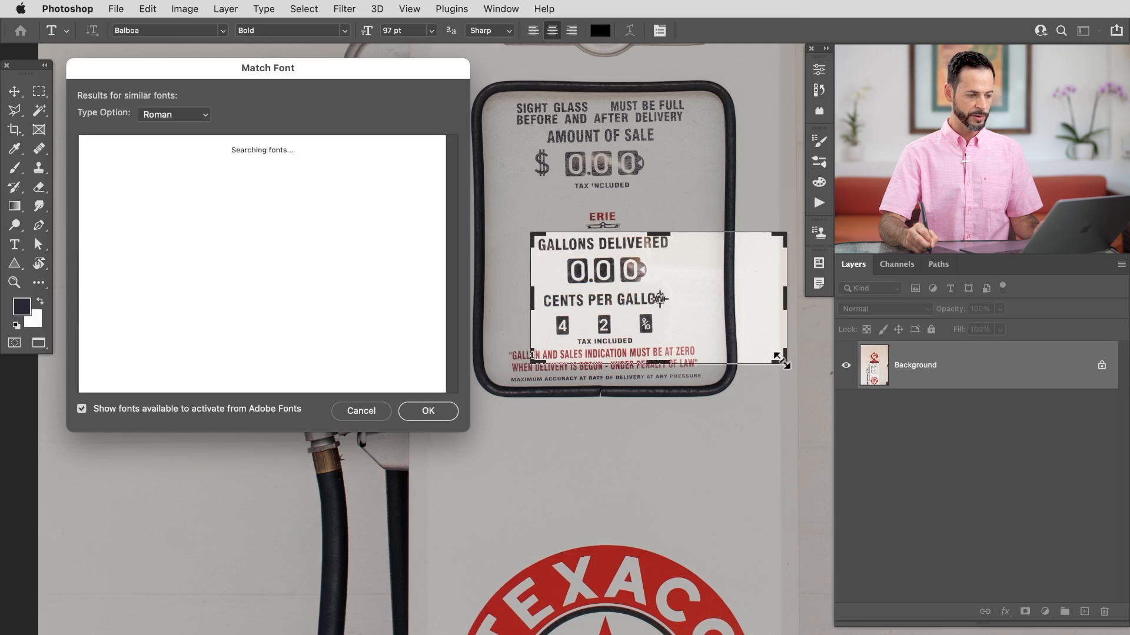
drag(780, 359, 675, 256)
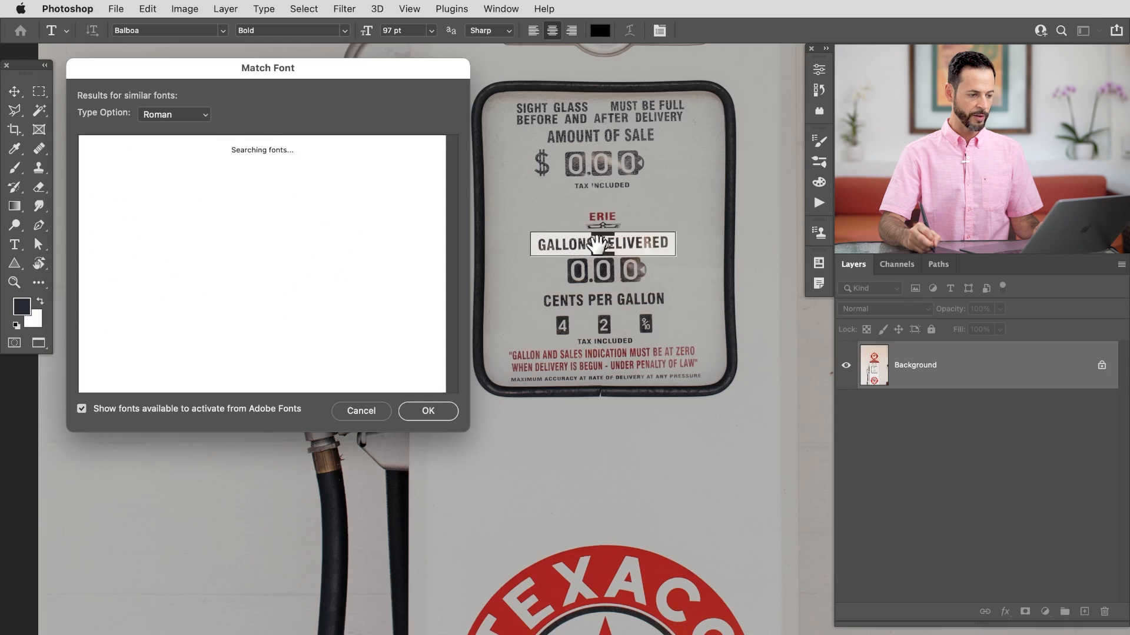
scroll(598, 243, up, 3)
scroll(650, 235, up, 3)
scroll(681, 221, up, 3)
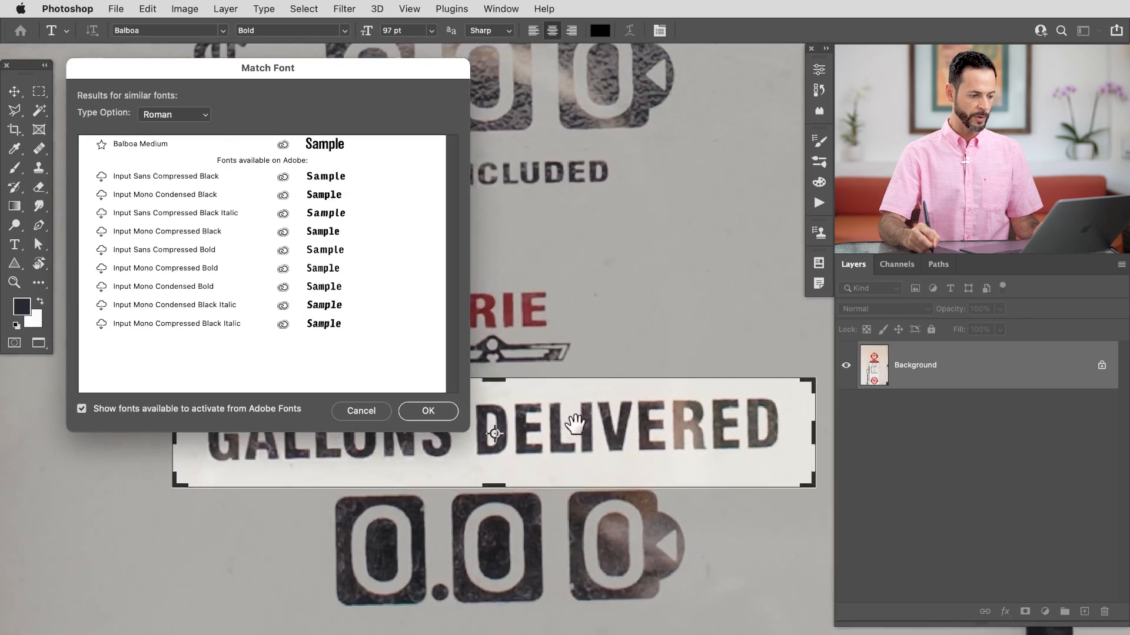
mouse_move(574, 424)
mouse_down()
mouse_move(574, 480)
mouse_move(559, 504)
mouse_move(569, 498)
mouse_up()
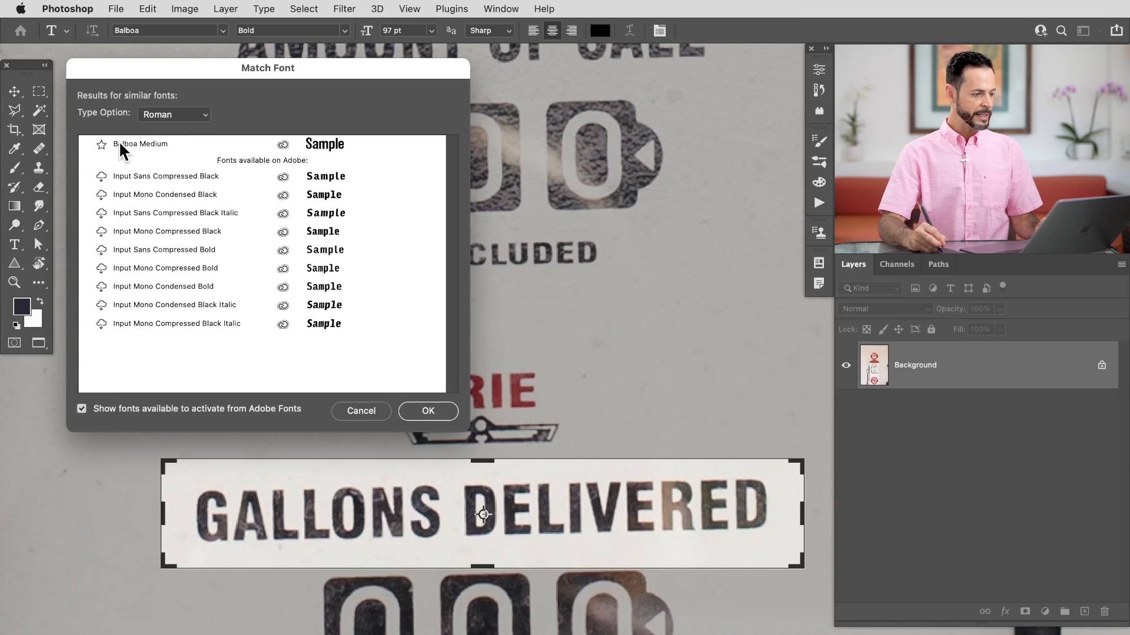
- Try Balboa Medium and screenshot the Match Font suggestions list
click(149, 144)
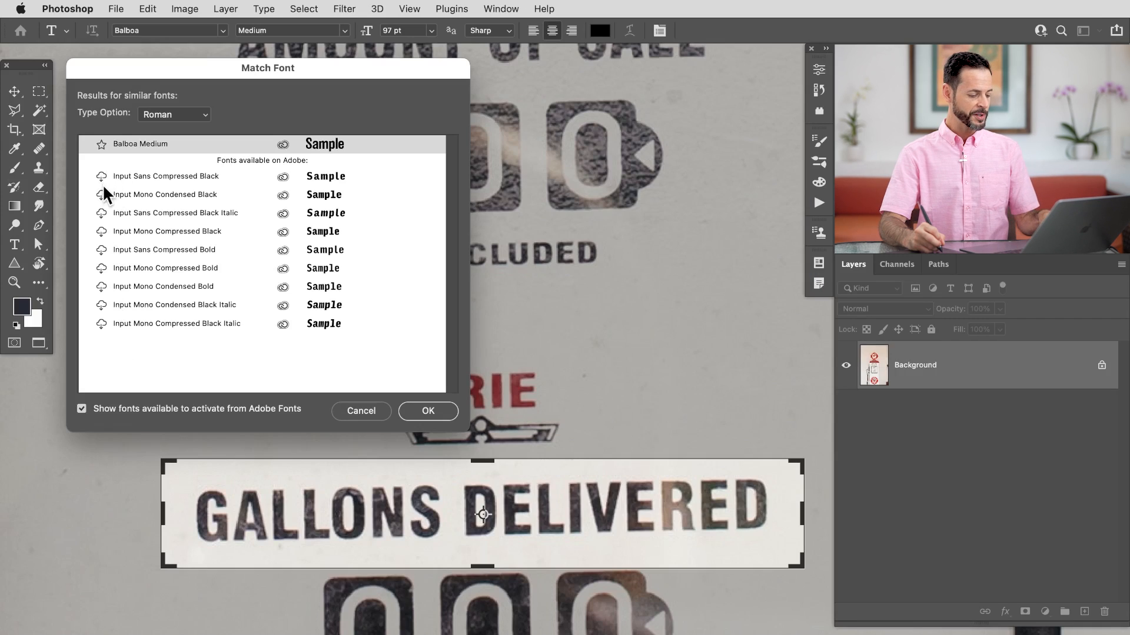
key(super+shift+4)
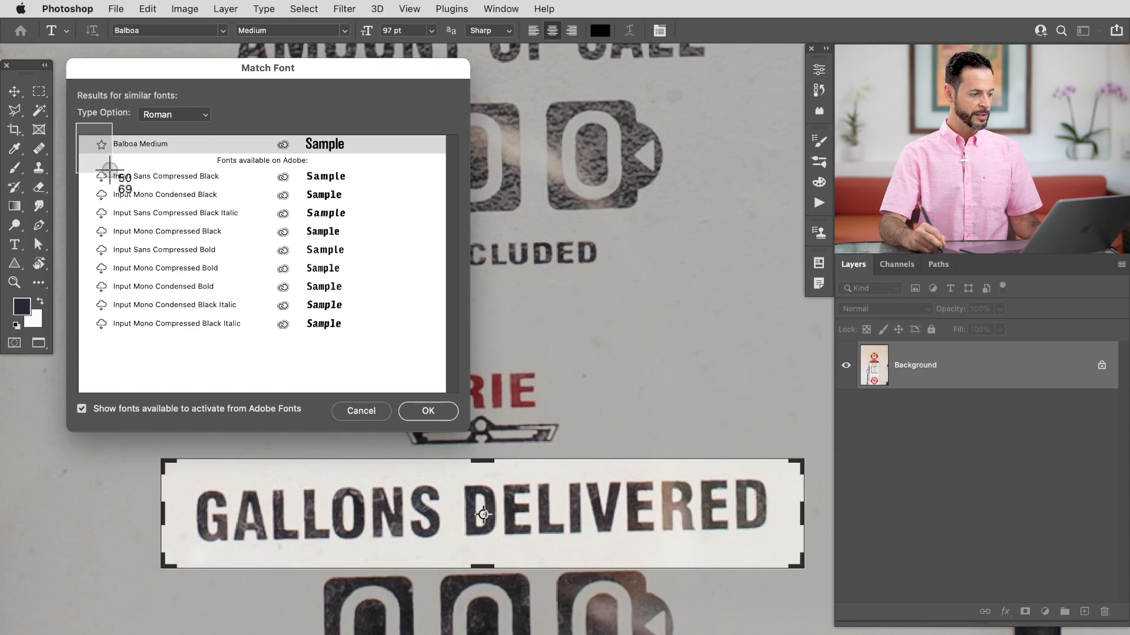
drag(109, 168, 371, 357)
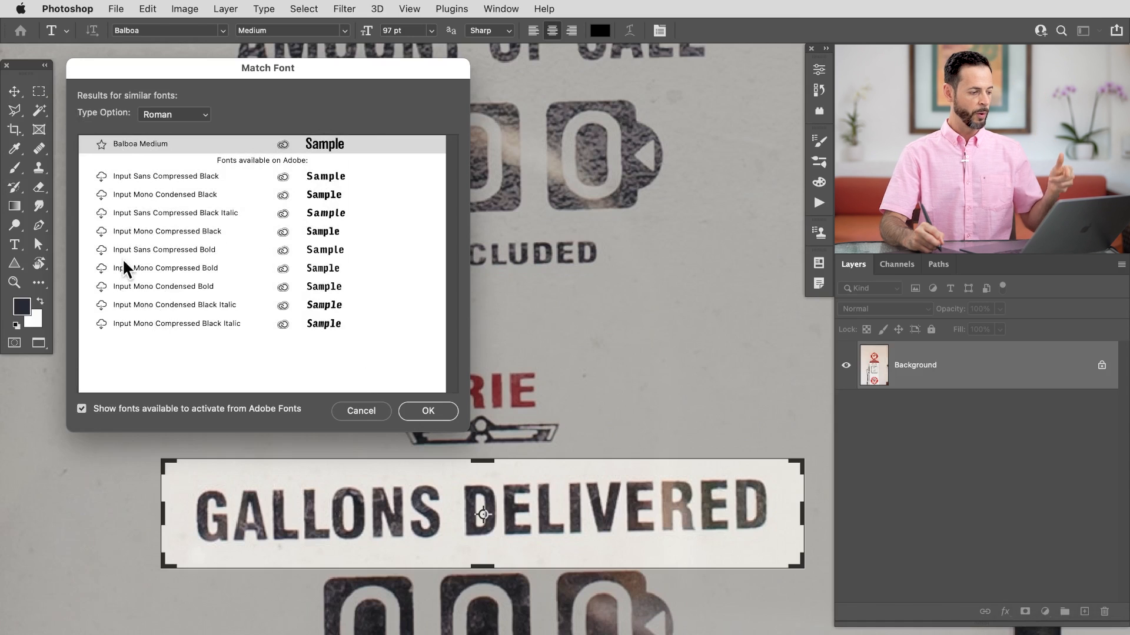
- Activate the nine suggested Input Sans and Input Mono Compressed/Condensed fonts from Adobe Fonts
click(101, 176)
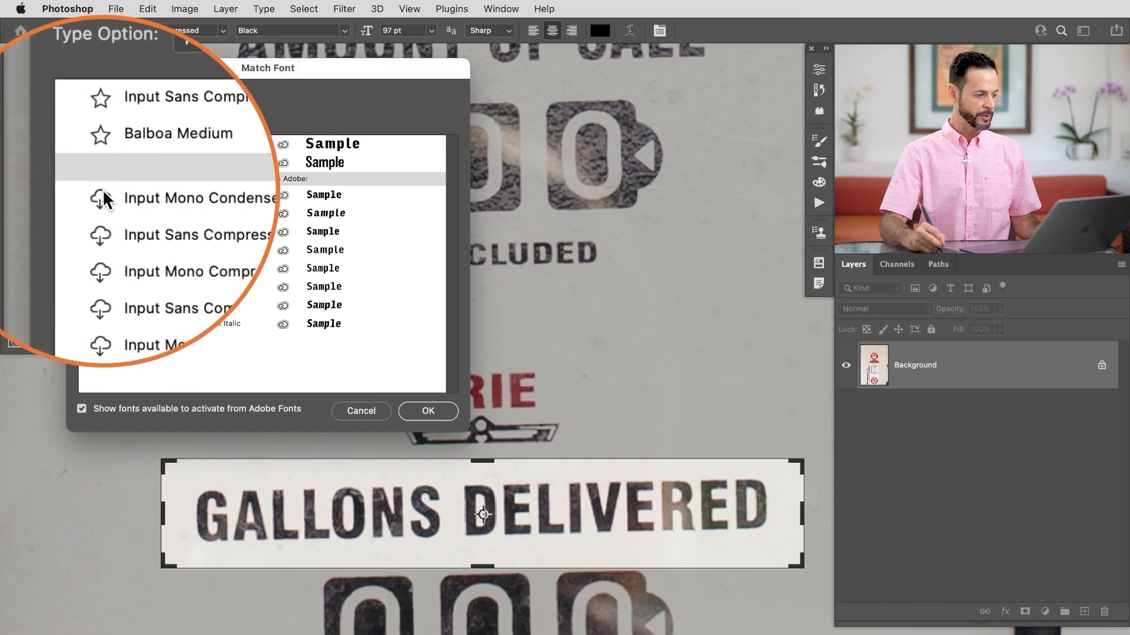
click(103, 196)
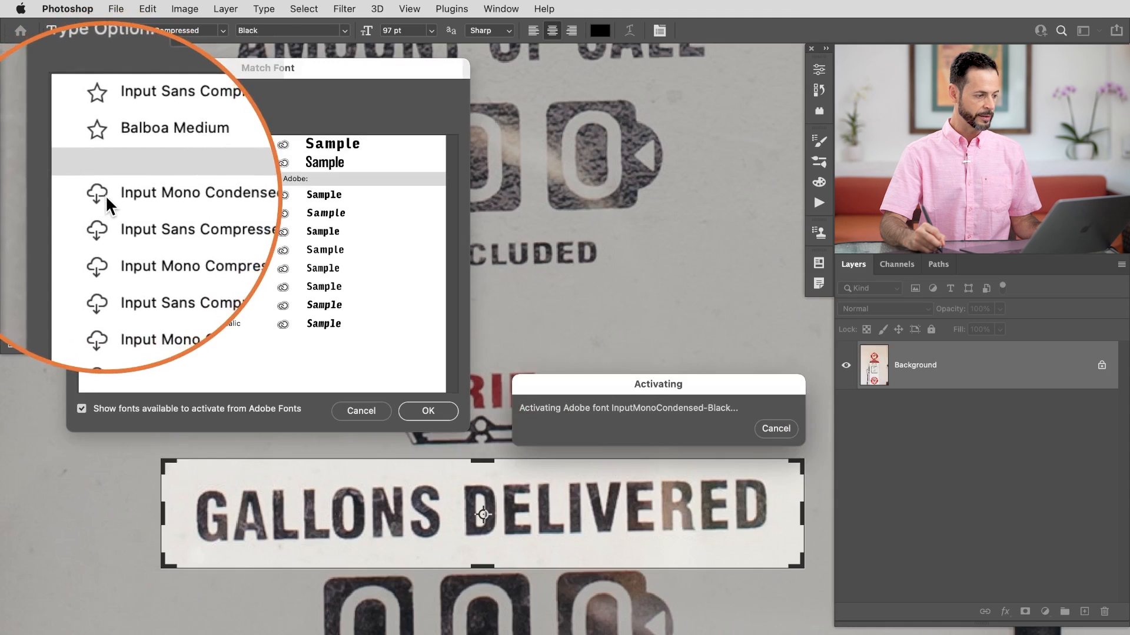
click(104, 216)
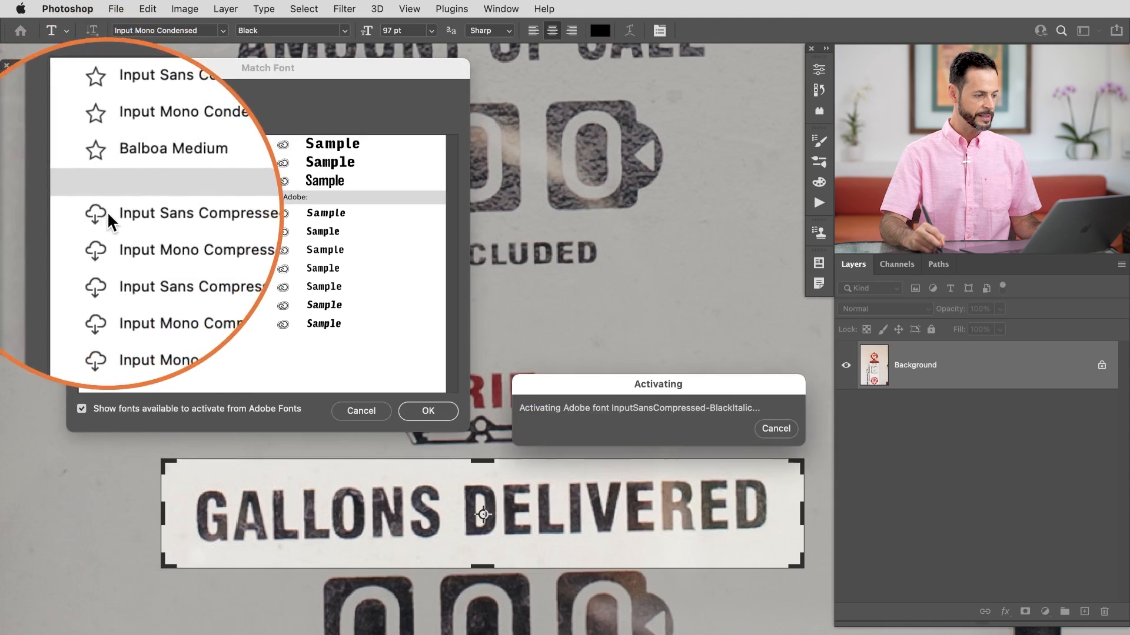
click(104, 229)
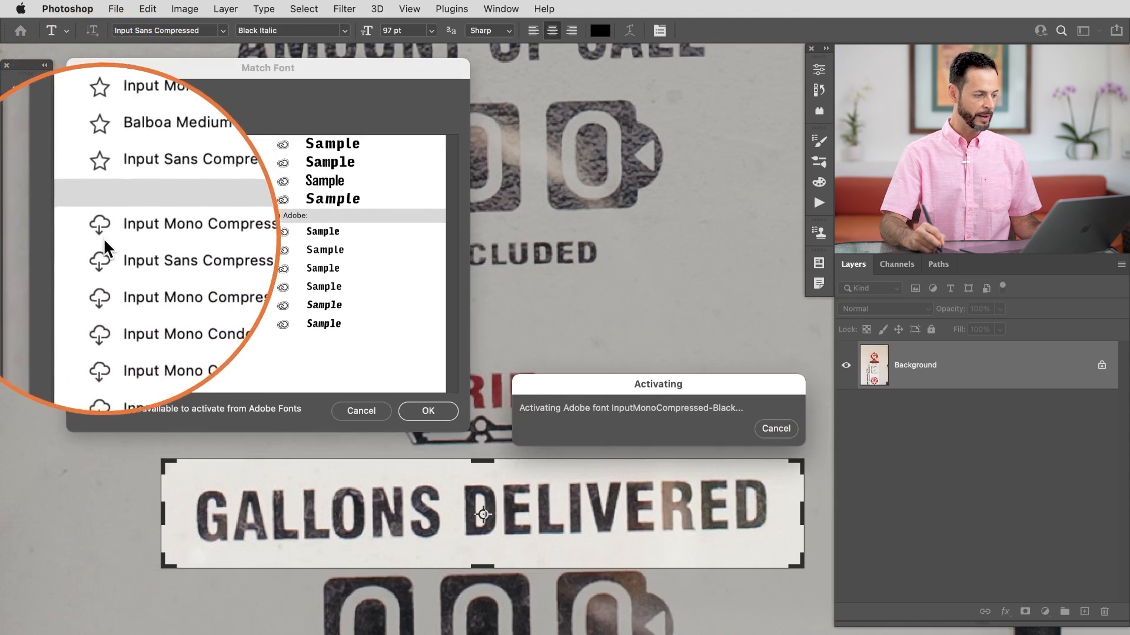
click(106, 249)
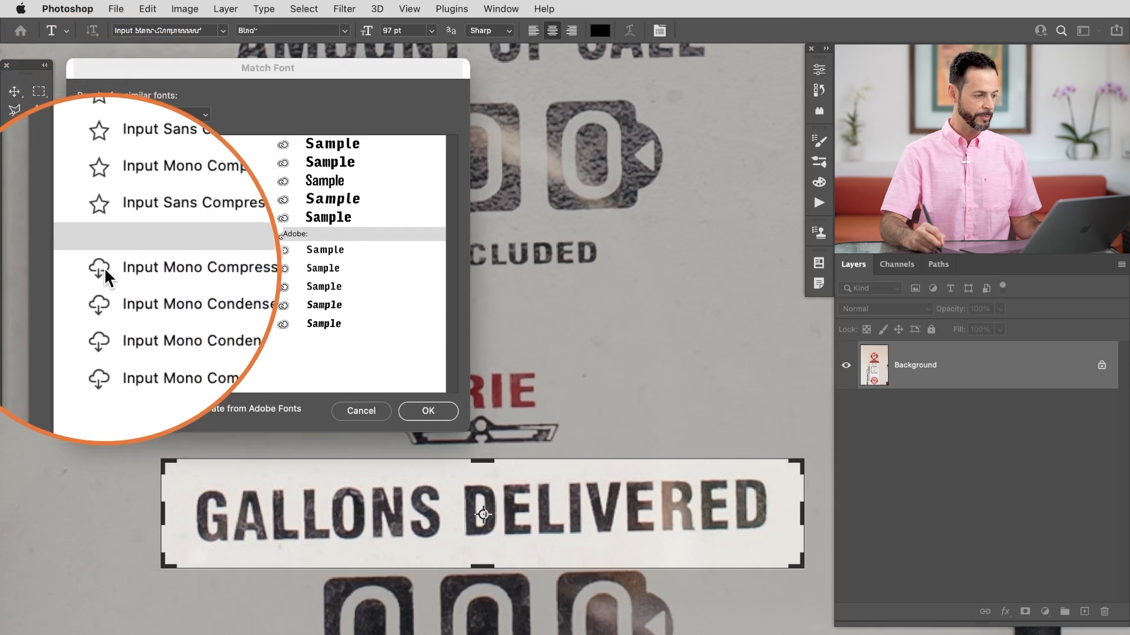
click(104, 267)
click(104, 287)
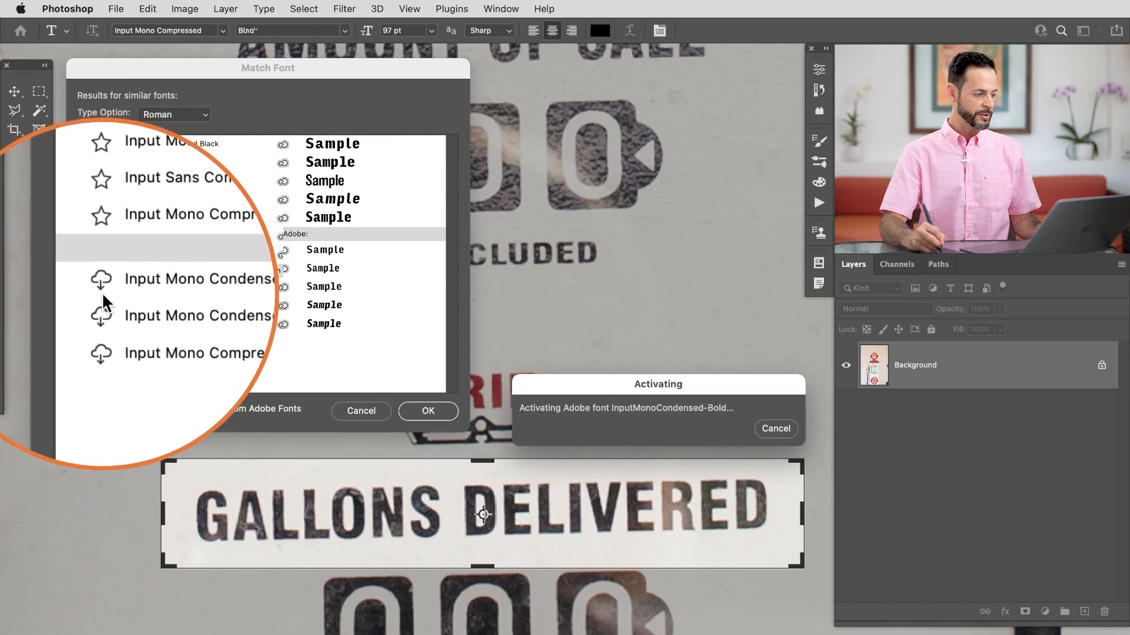
click(101, 302)
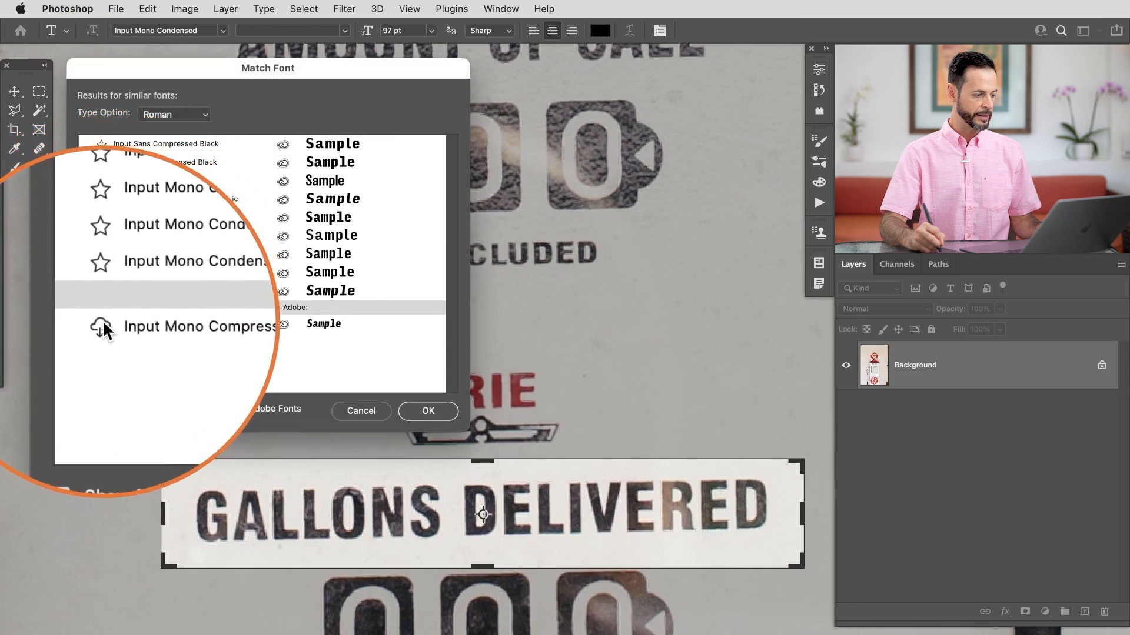
click(103, 320)
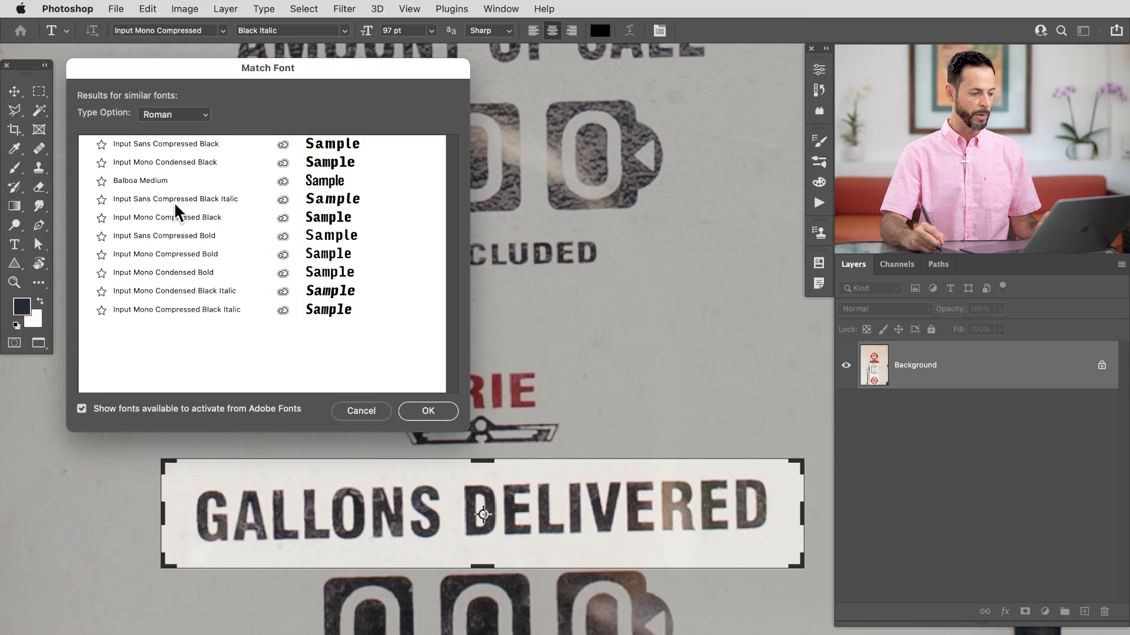
- Accept the matched font and leave Match Font back on the pump photo
click(428, 411)
key(b)
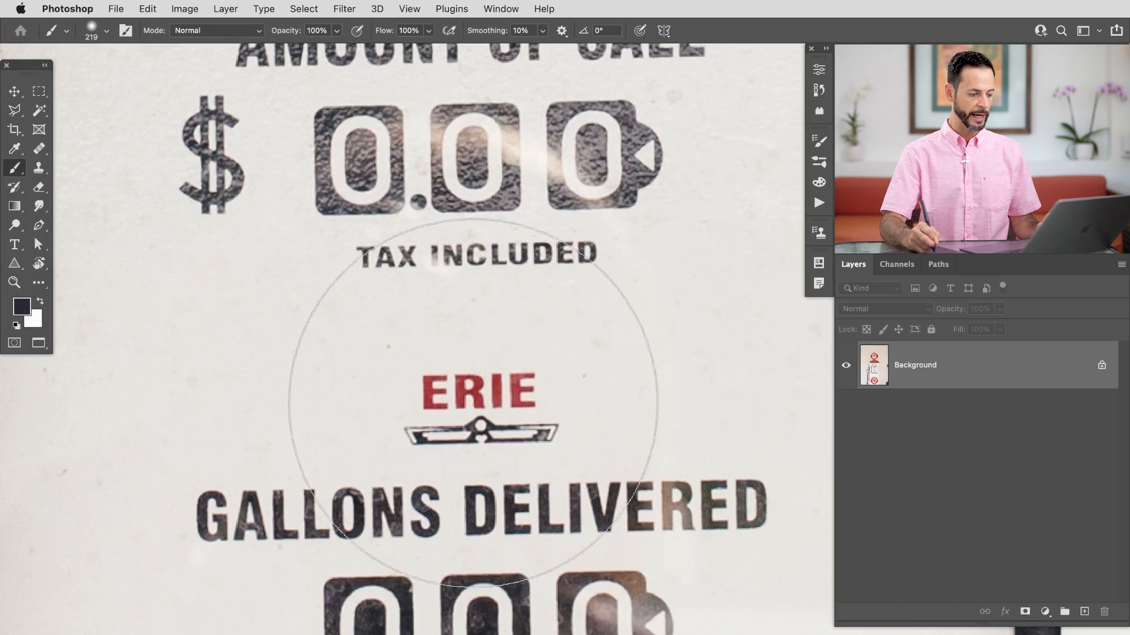
- Add a QUALITY GUARANTEED text layer above ERIE, pasted from clipboard history, in Input Mono Compressed Black Italic
drag(579, 415, 540, 398)
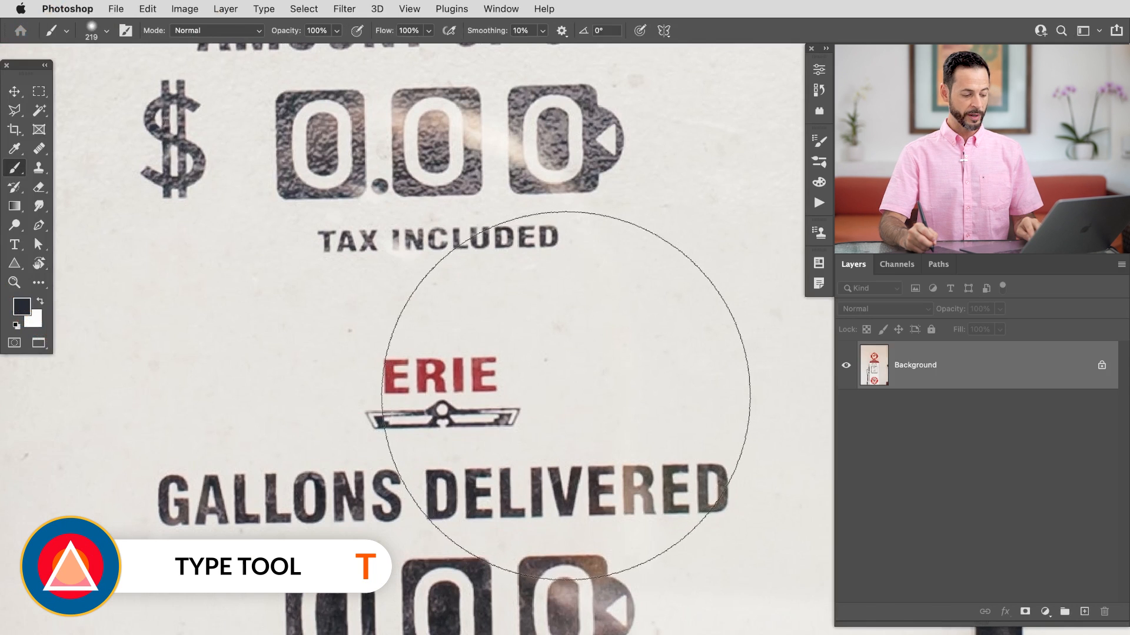
key(t)
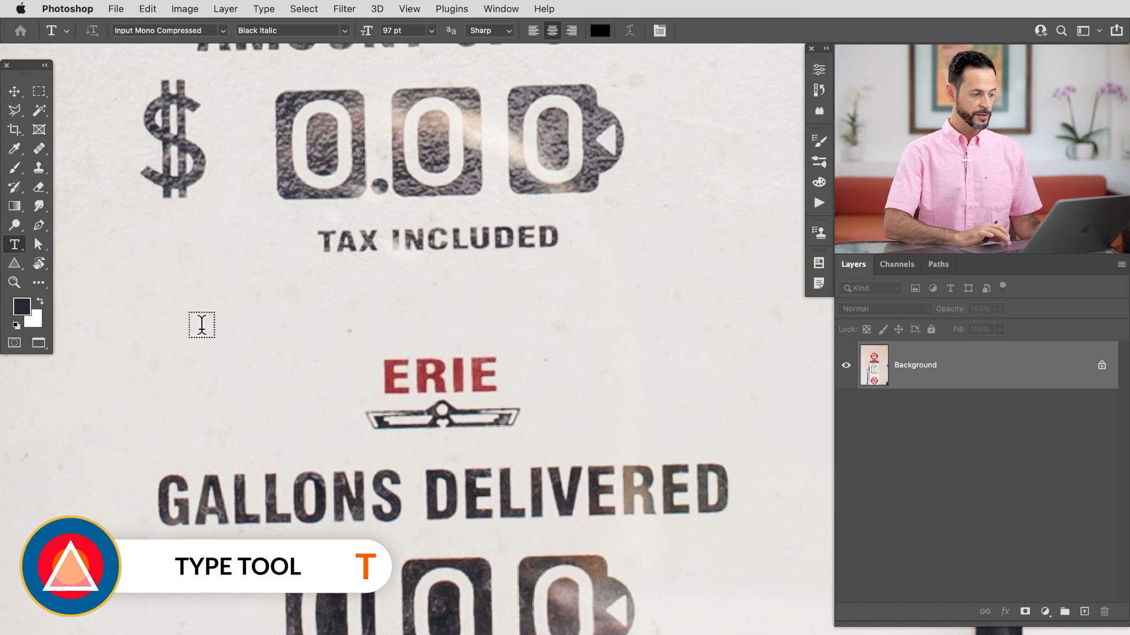
click(201, 325)
key(super+shift+v)
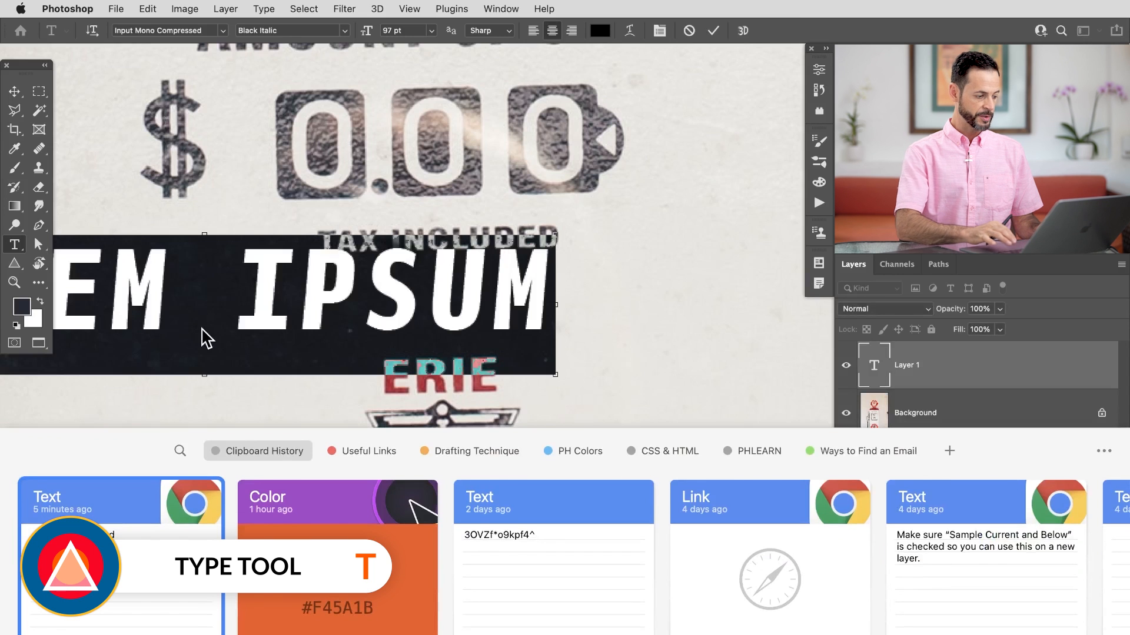
key(Return)
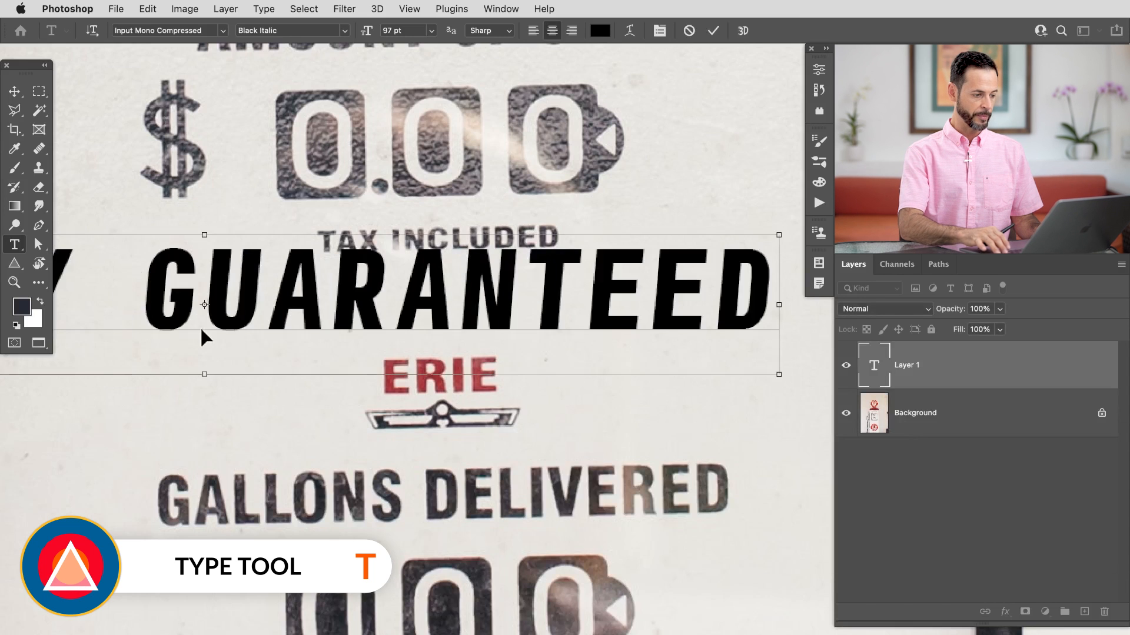
key(Escape)
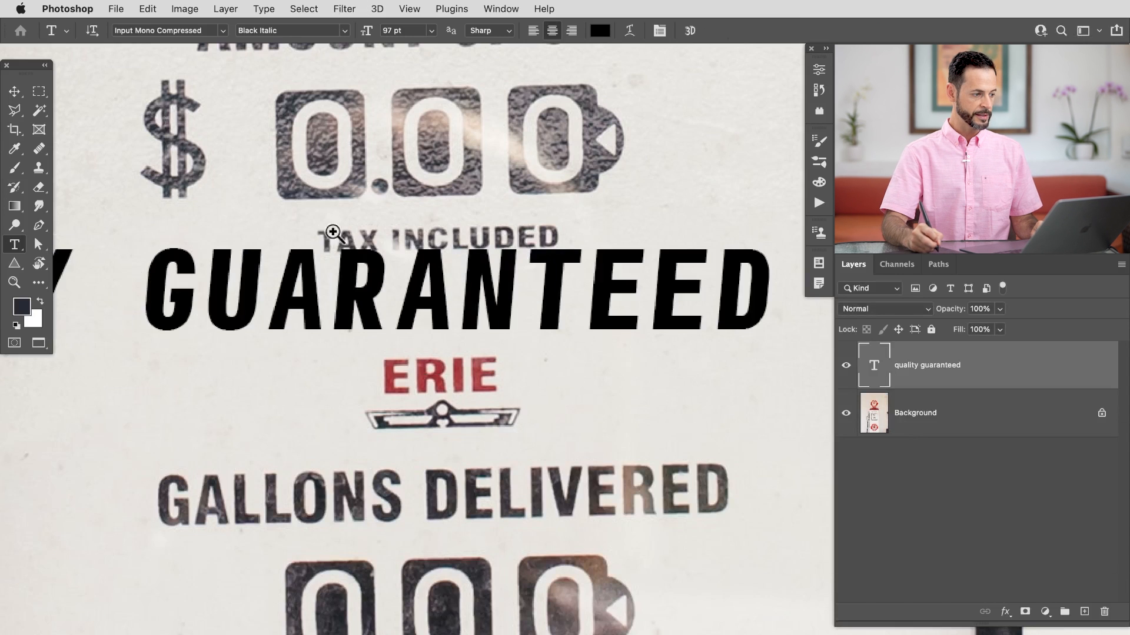
drag(333, 232, 299, 238)
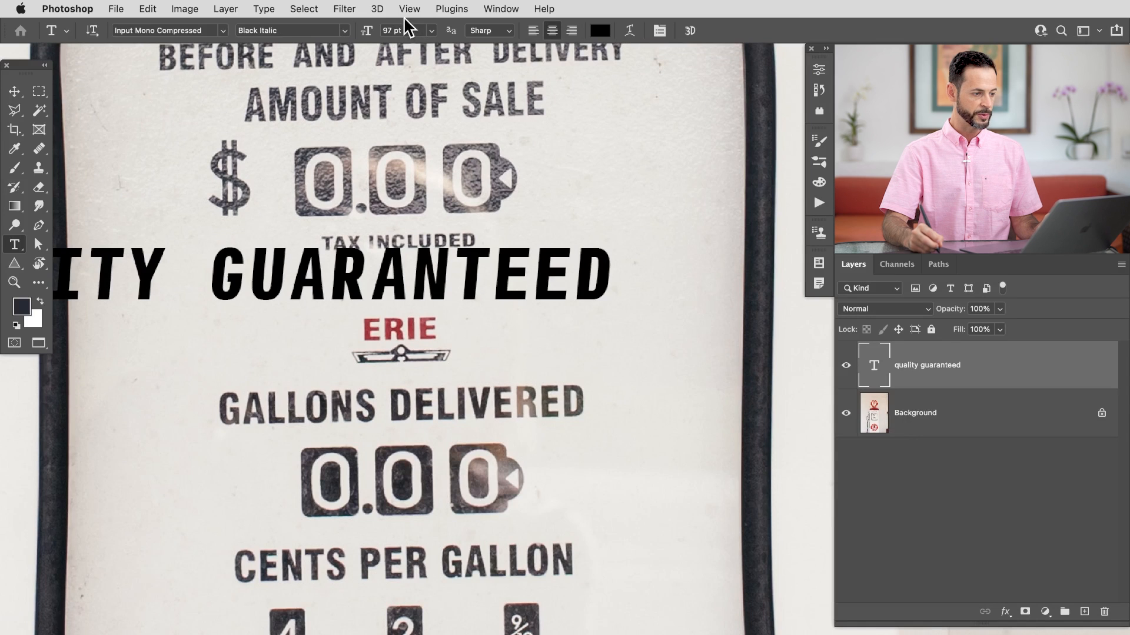
click(495, 9)
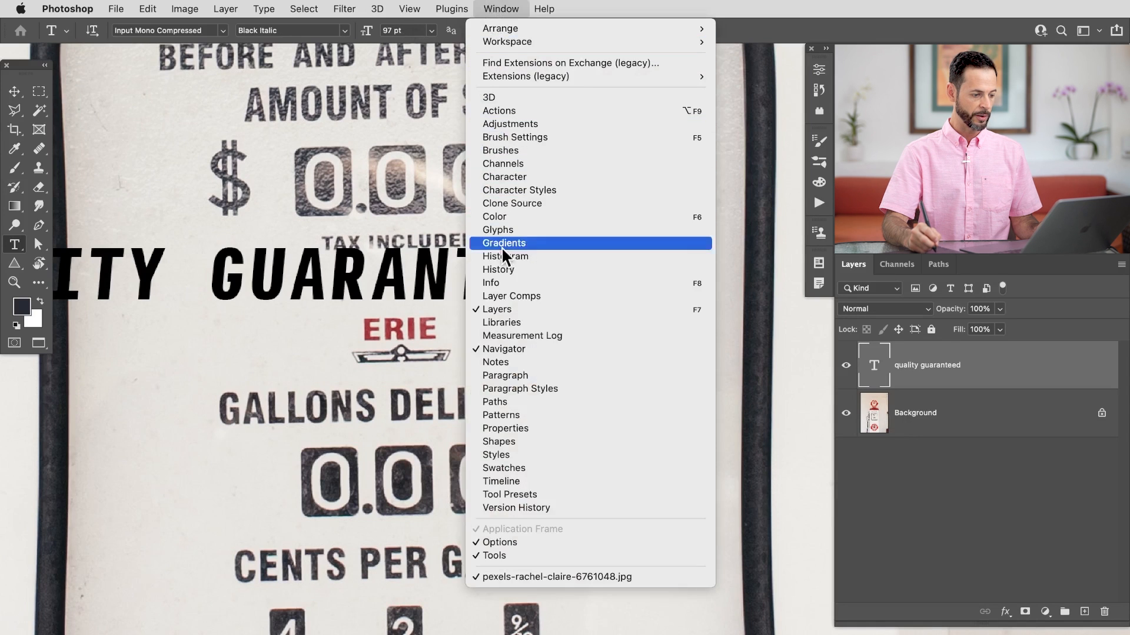
- In the Character panel change the headline style from Black Italic to Bold, then to upright Black
click(518, 177)
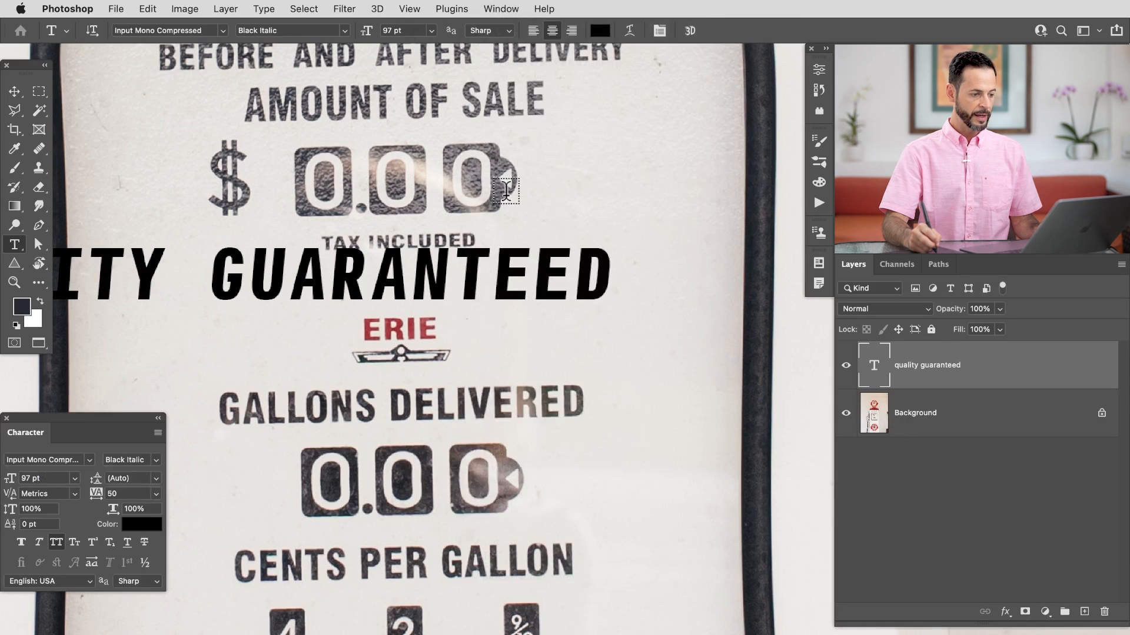
drag(115, 433, 159, 379)
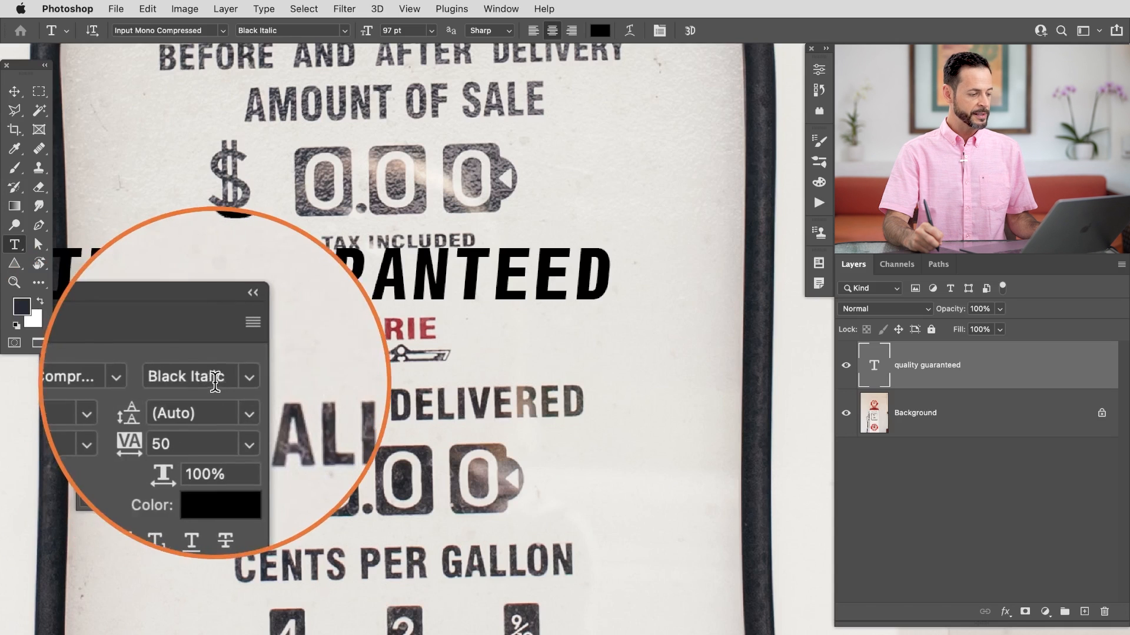
click(232, 377)
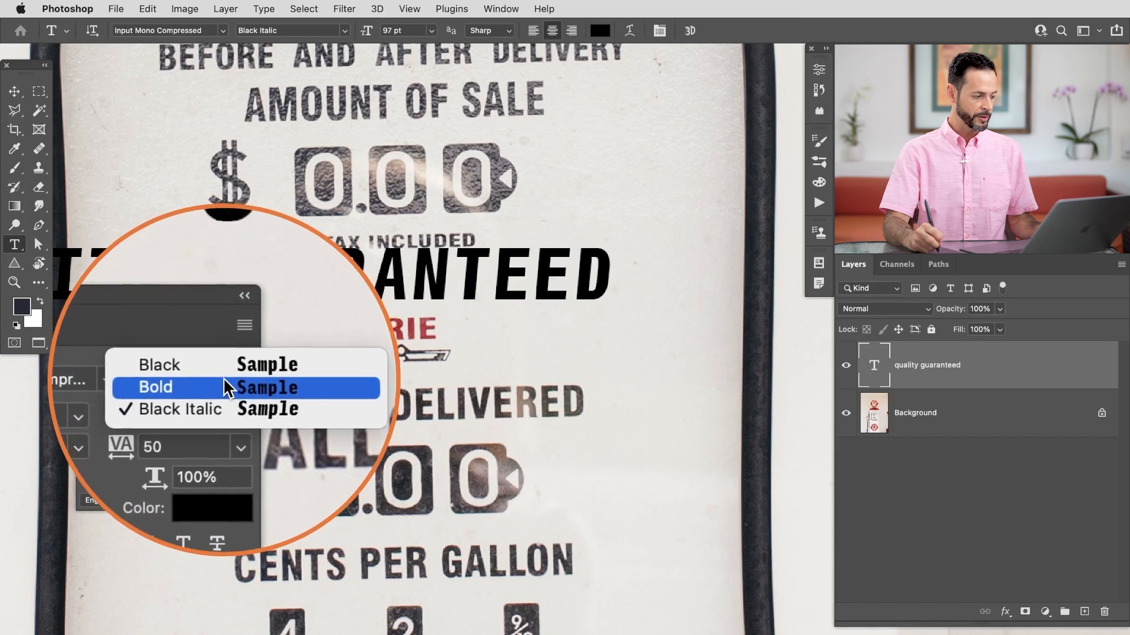
click(209, 385)
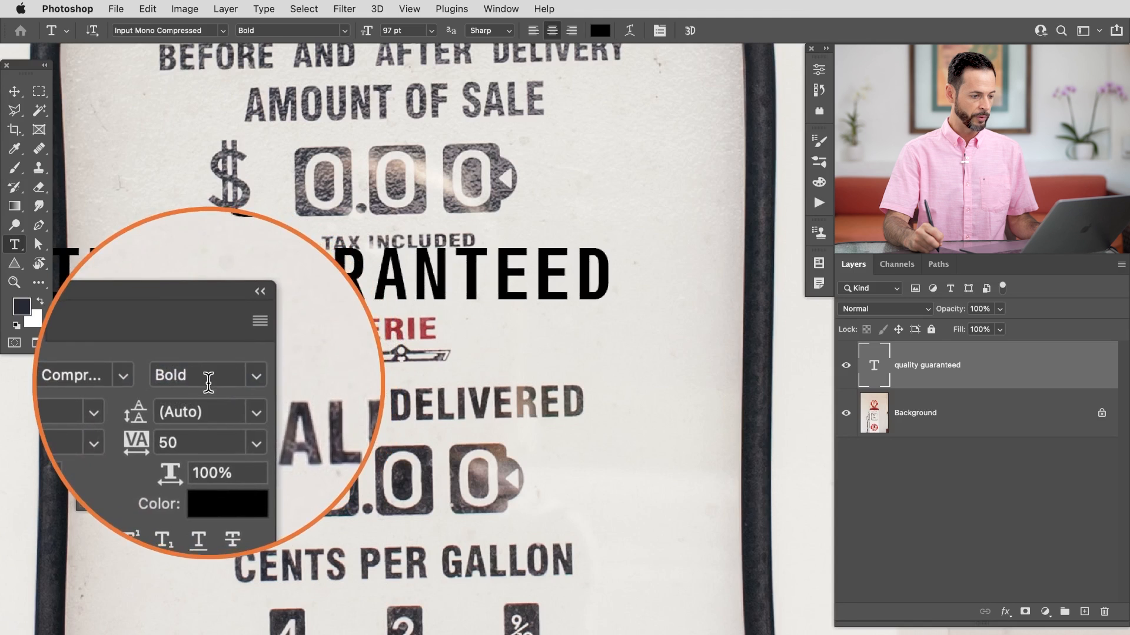
click(210, 378)
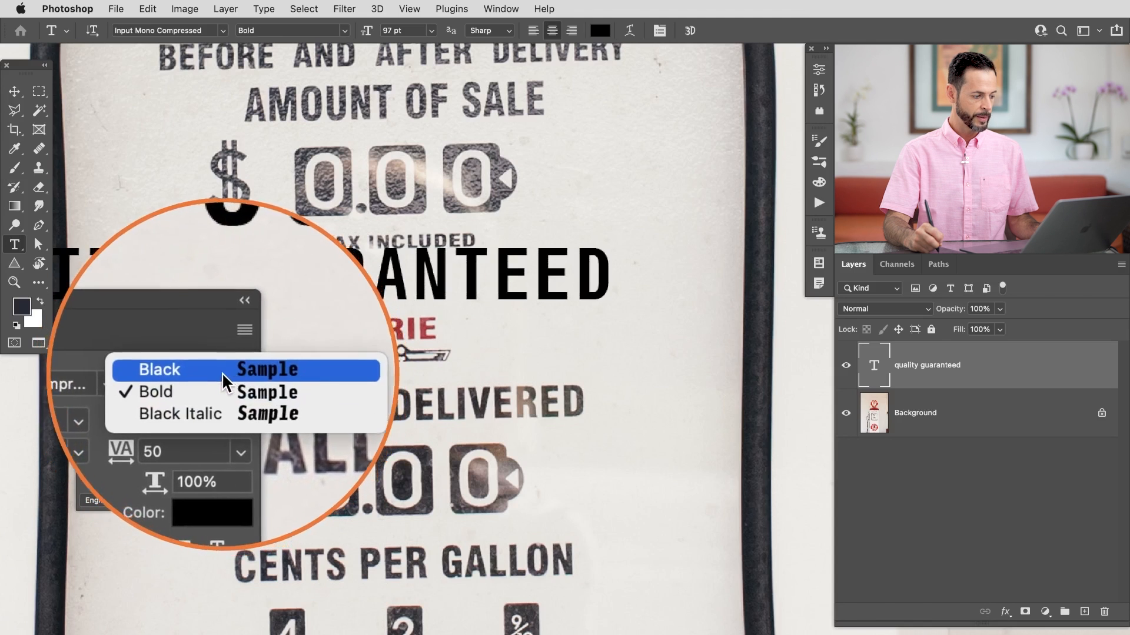
click(218, 375)
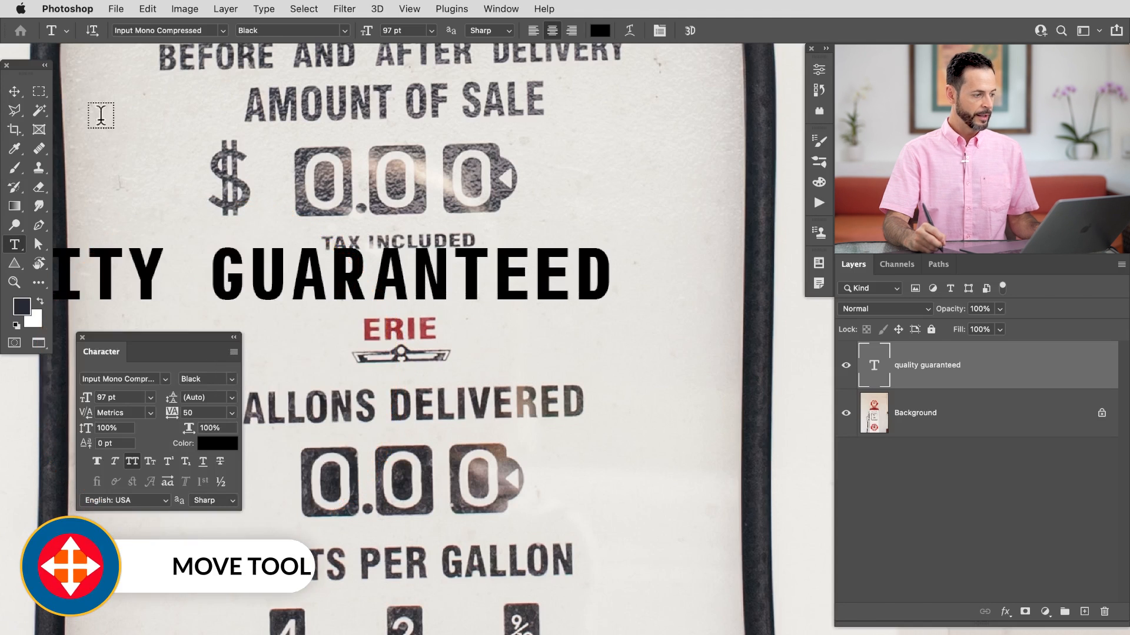
- Scrub the headline down to 65 pt and move it lower left over the counter below GALLONS DELIVERED
click(12, 92)
drag(381, 286, 545, 316)
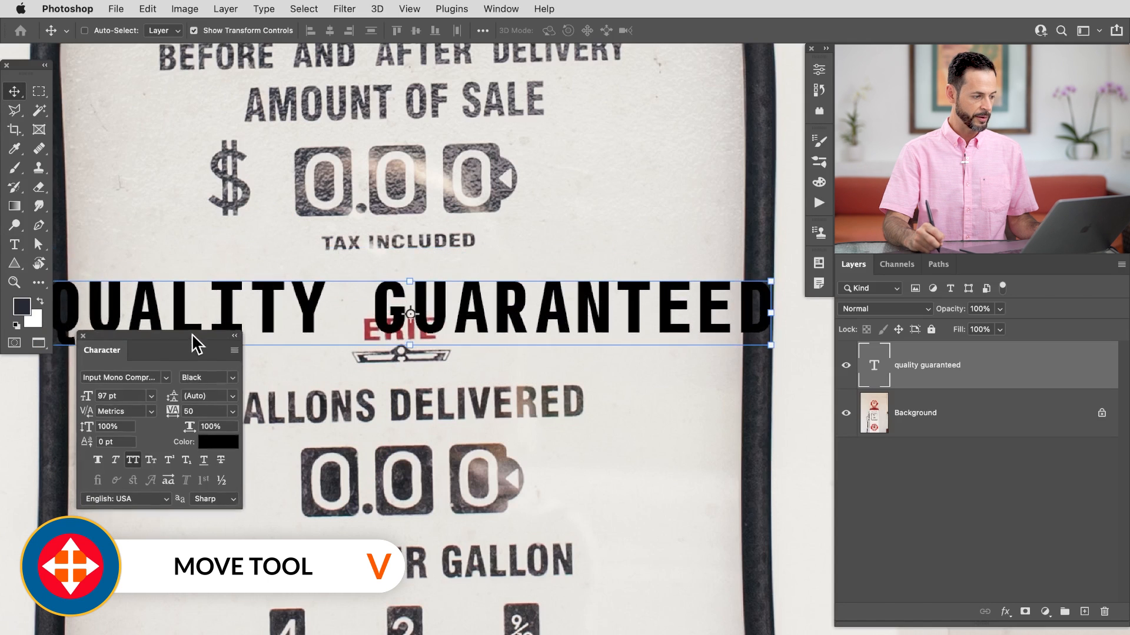
drag(190, 337, 190, 69)
drag(420, 312, 463, 346)
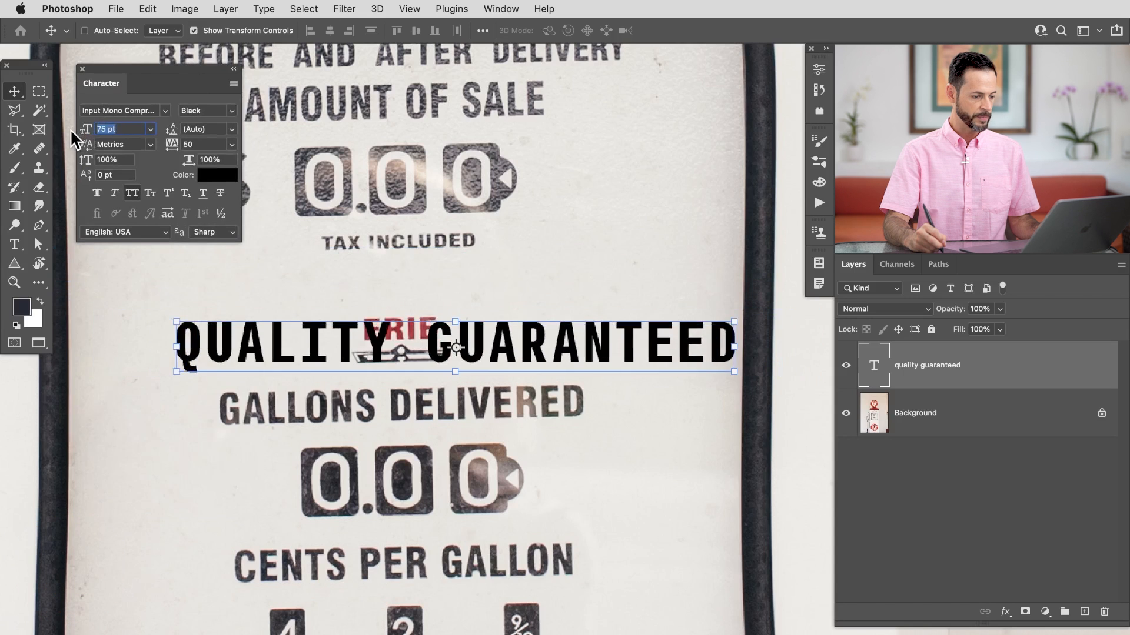
mouse_move(87, 134)
mouse_down()
mouse_move(69, 137)
mouse_move(83, 132)
mouse_up()
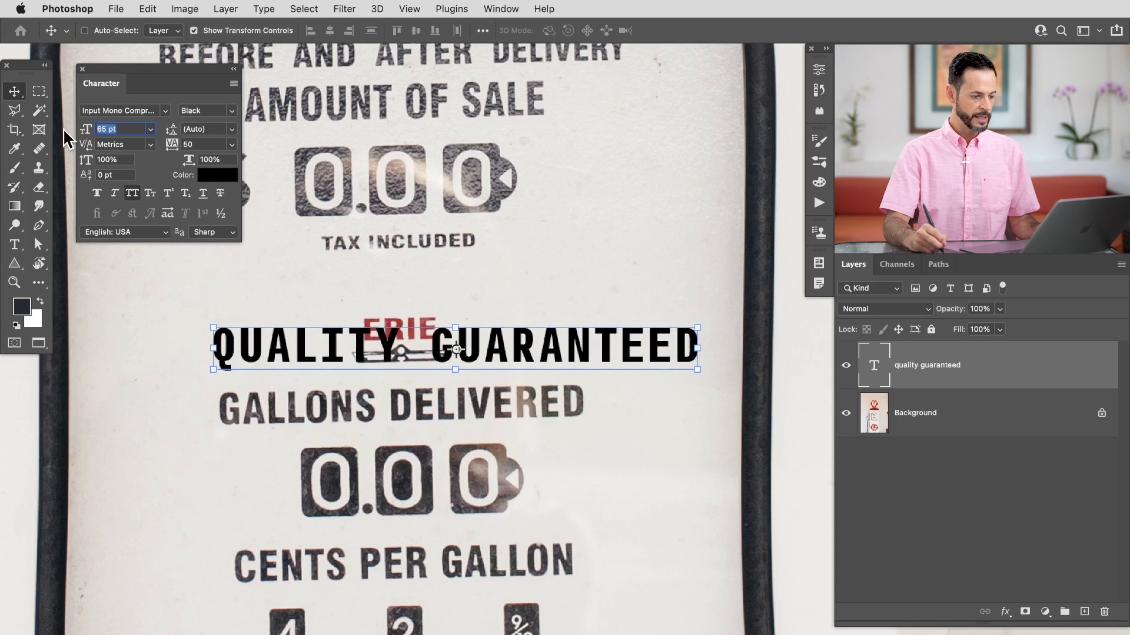
drag(580, 349, 537, 418)
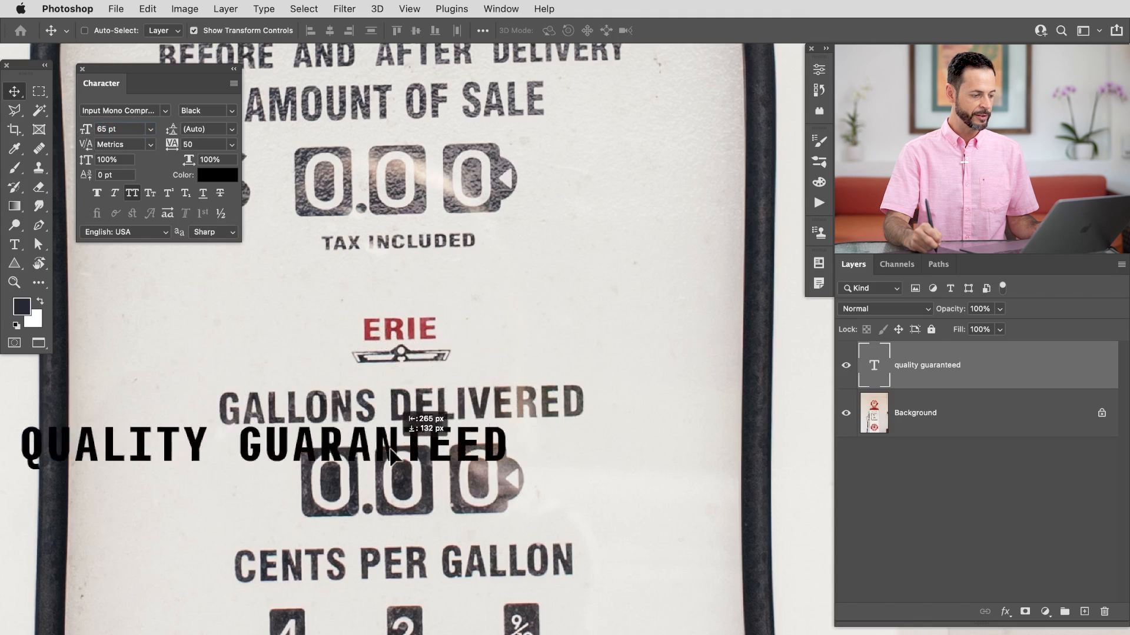
drag(538, 417, 377, 457)
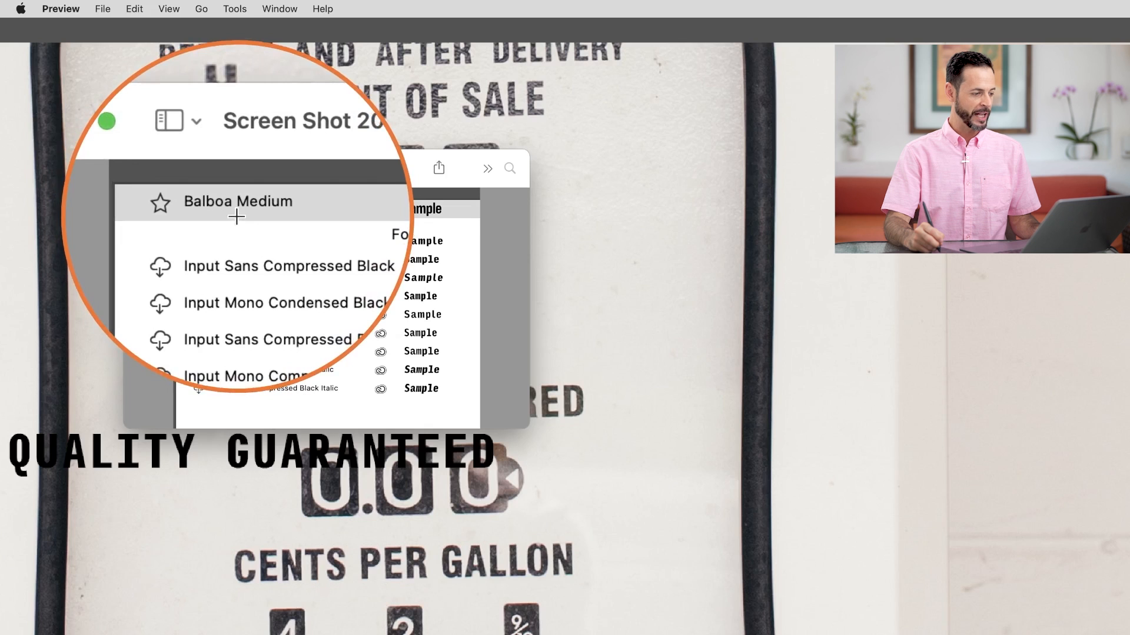
- Centre the headline above GALLONS DELIVERED and duplicate it, moving the copy up
click(587, 234)
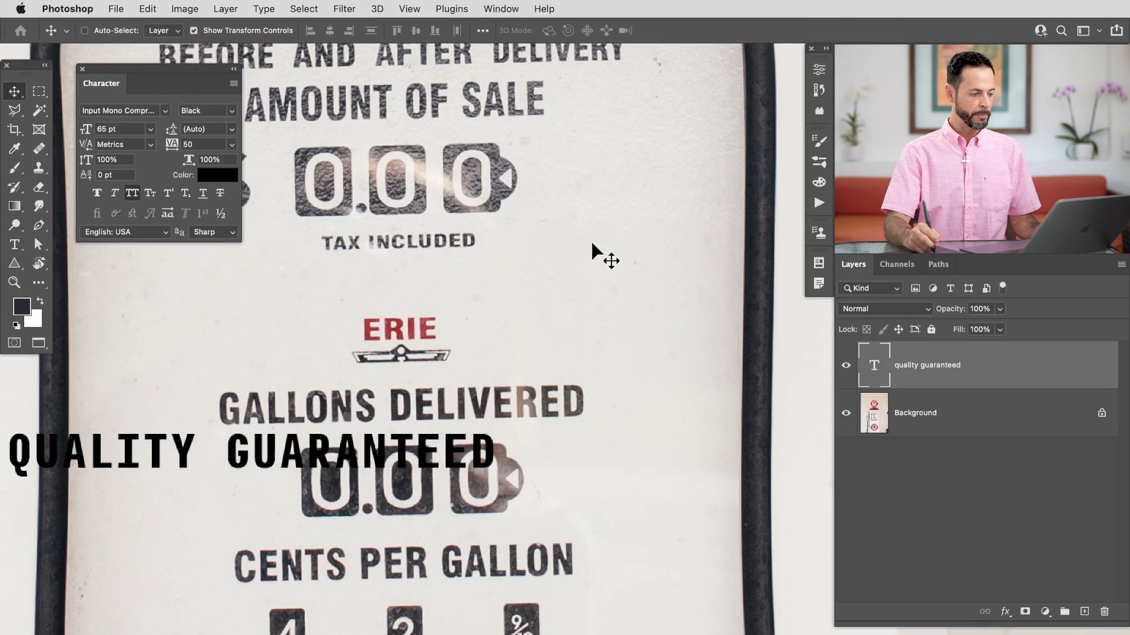
drag(556, 506, 722, 414)
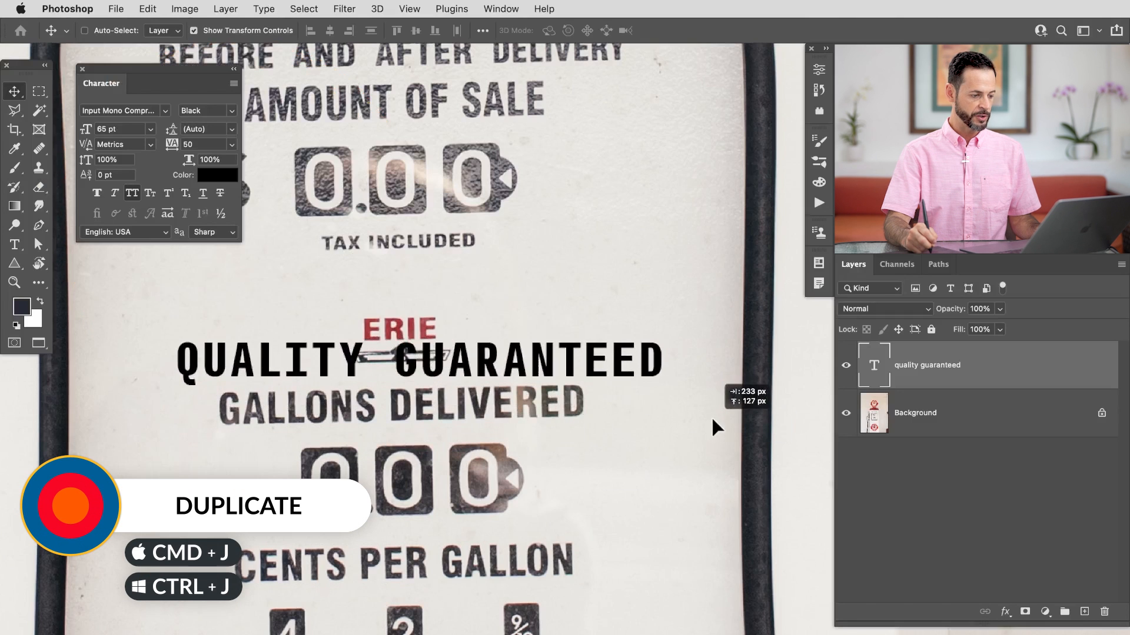
key(ctrl+j)
drag(636, 461, 635, 421)
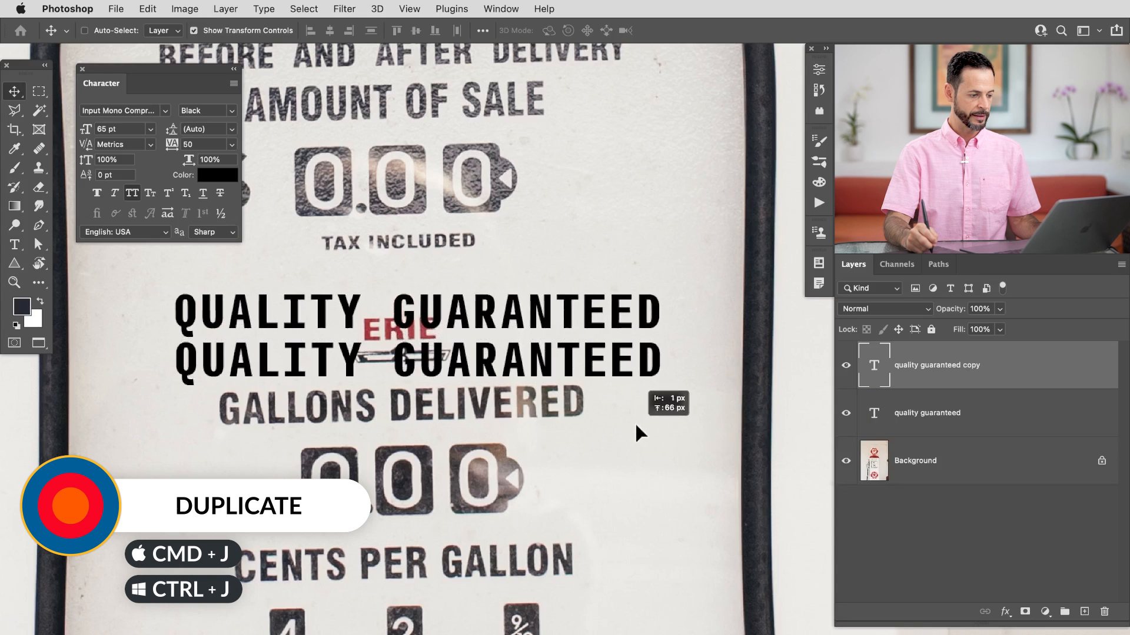
- Set the upper copy in Balboa Bold above ERIE and hide the original lower headline
click(165, 111)
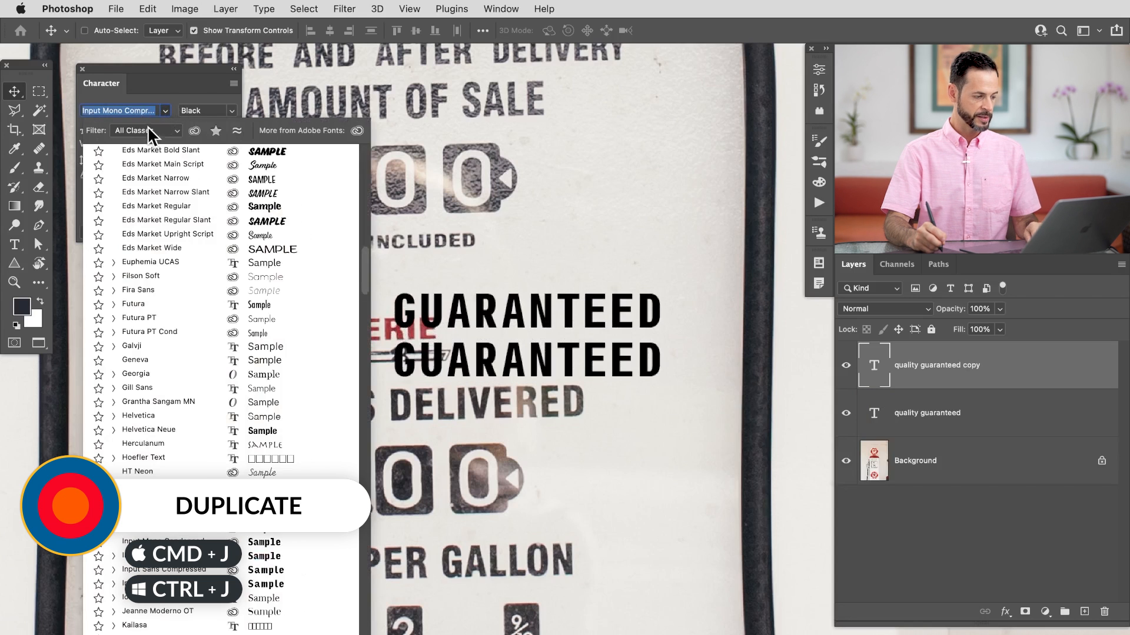
text(bal)
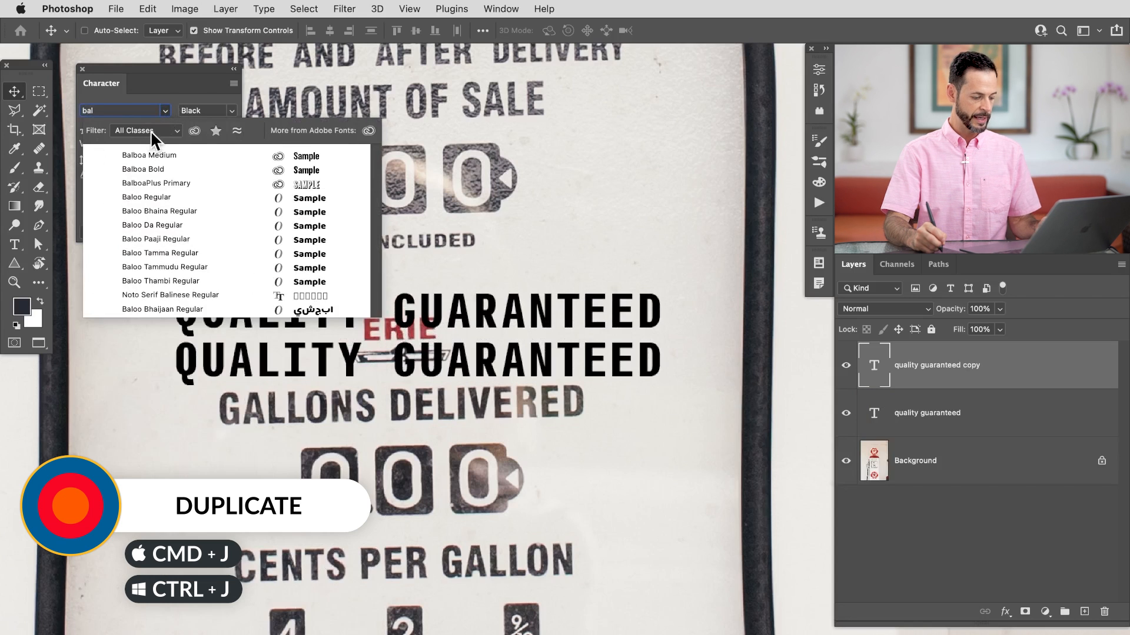
text(Balboa)
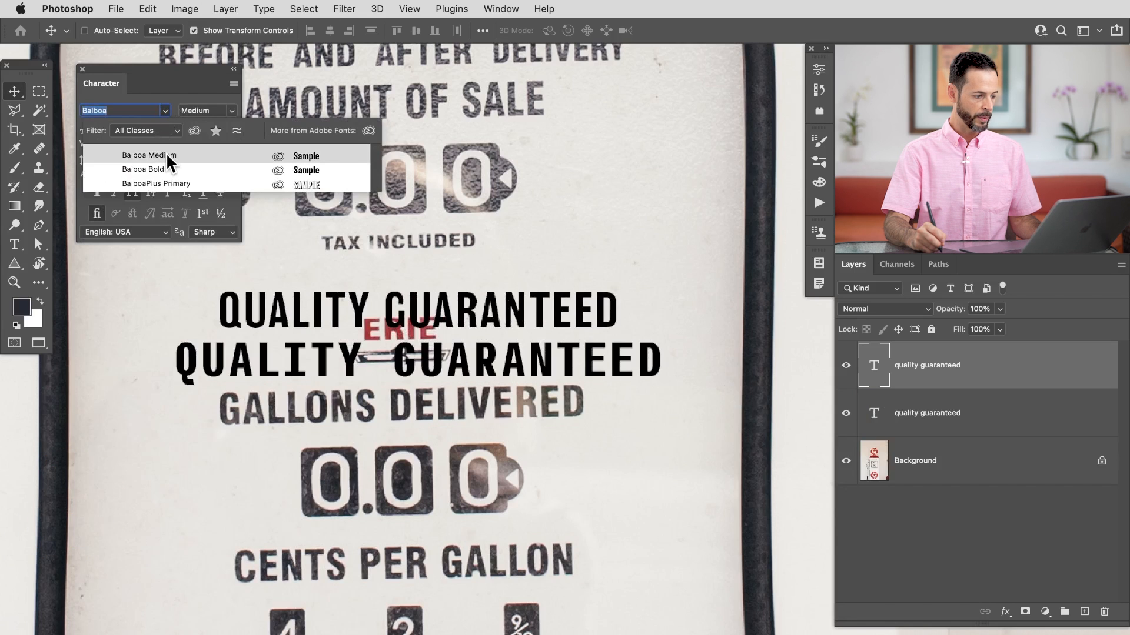
click(165, 152)
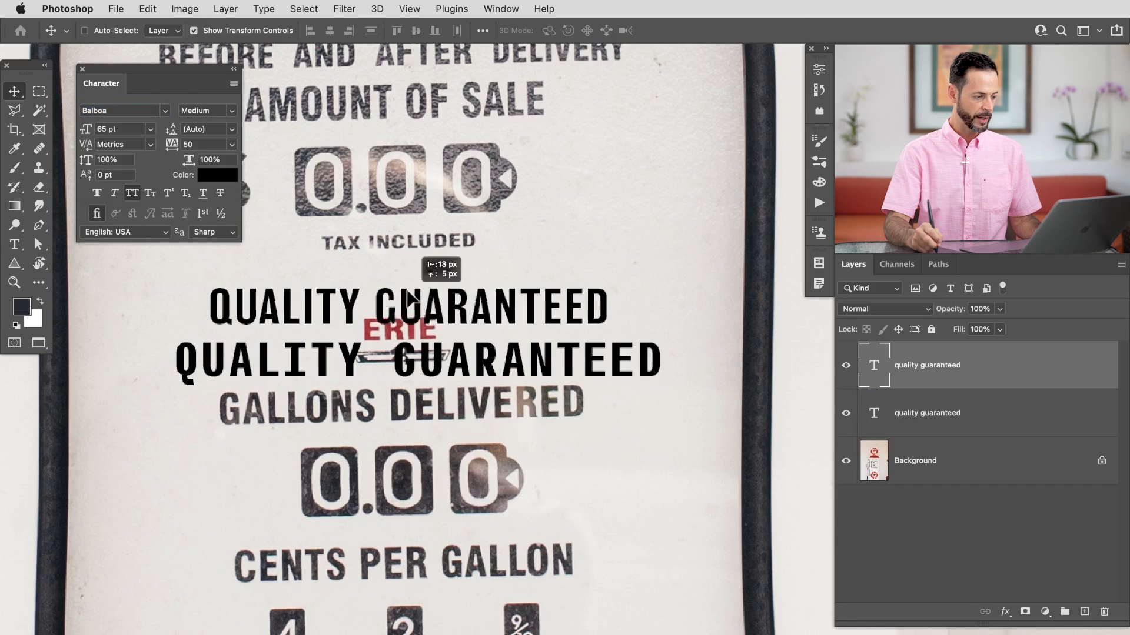
drag(402, 301, 315, 258)
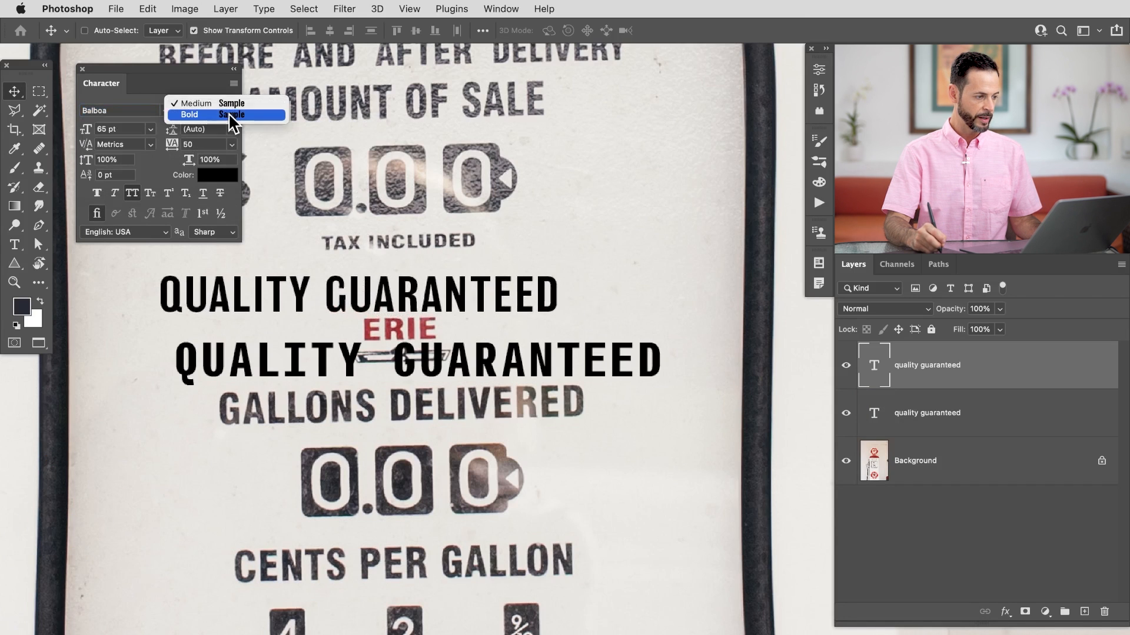
click(229, 113)
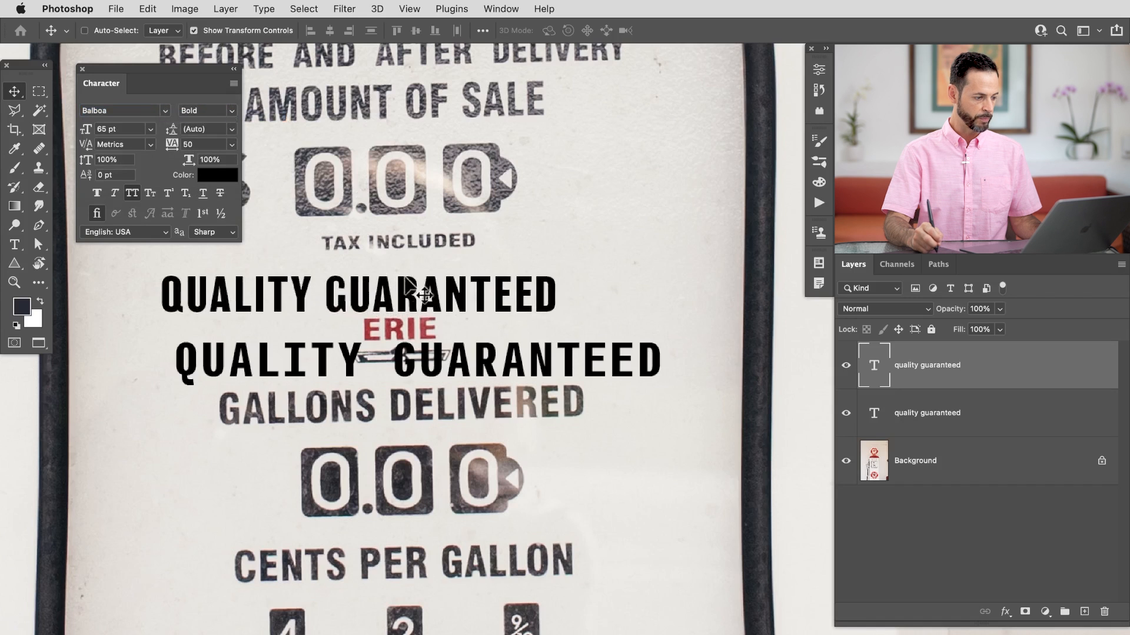
drag(412, 279, 429, 284)
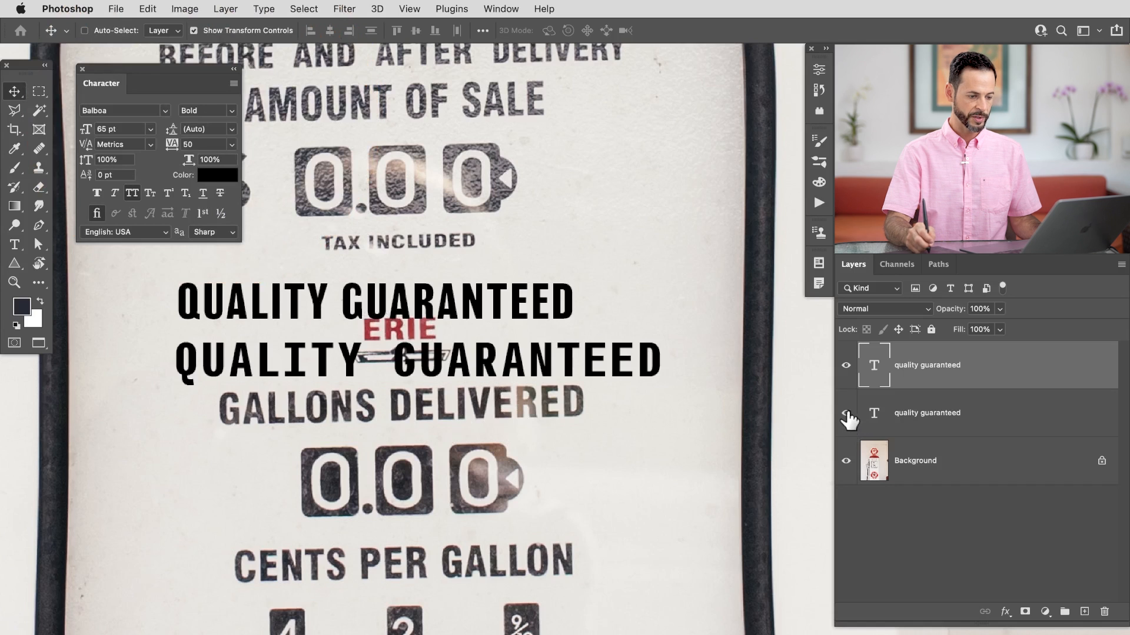
click(846, 413)
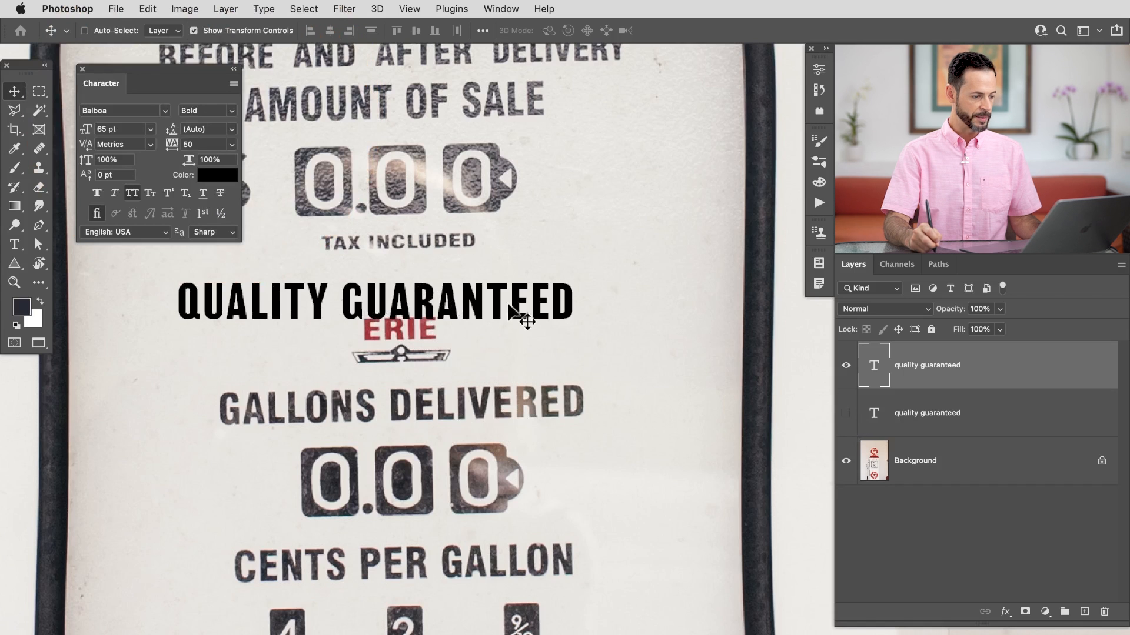
- Settle the Balboa headline above GALLONS DELIVERED, add an empty layer over the background and ready a 42 px clone stamp
drag(510, 305, 556, 362)
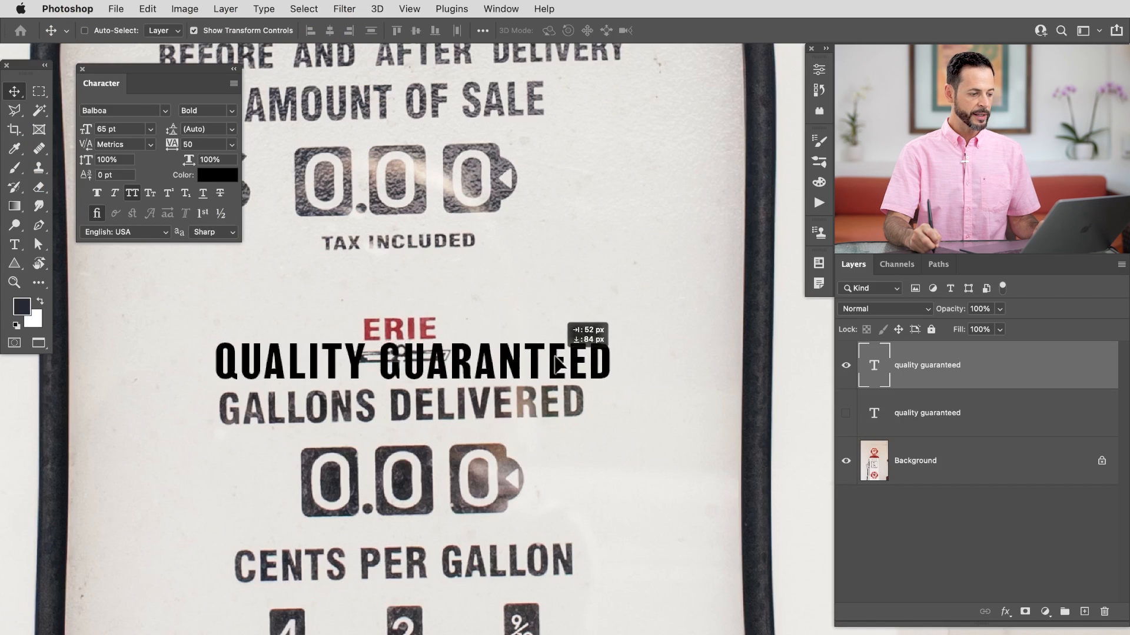
drag(556, 362, 559, 363)
click(961, 472)
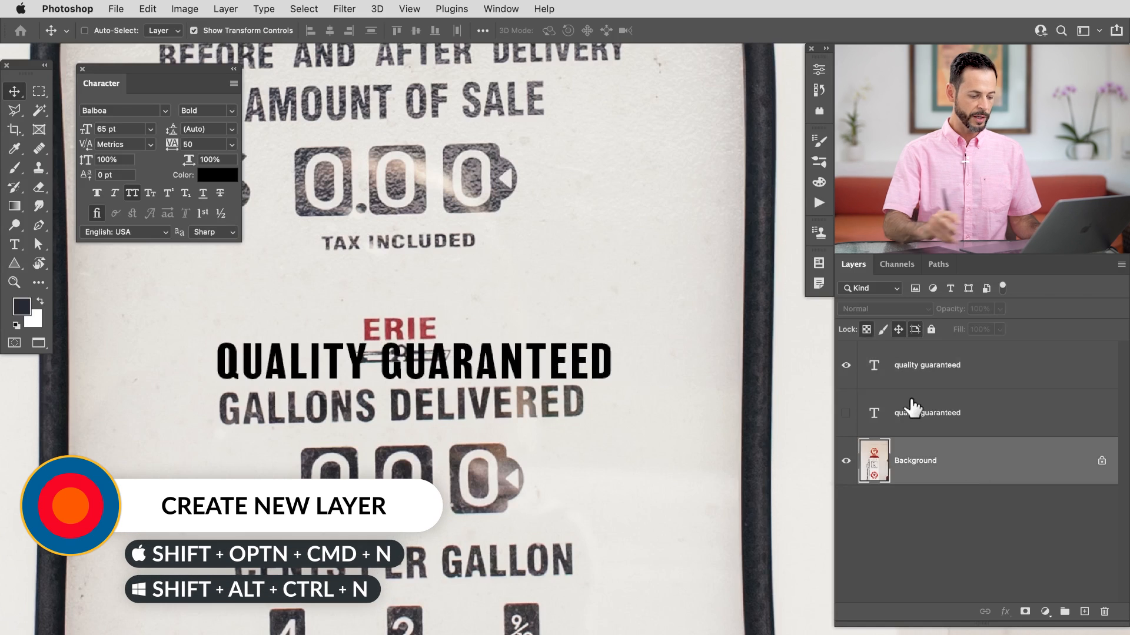
key(ctrl+shift+alt+n)
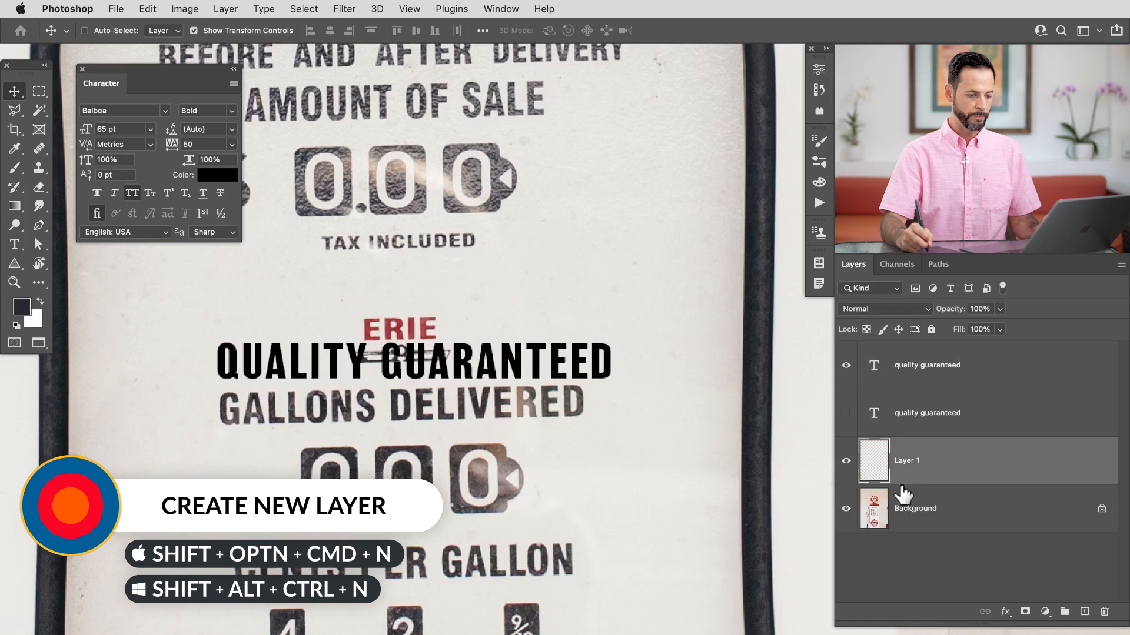
click(846, 365)
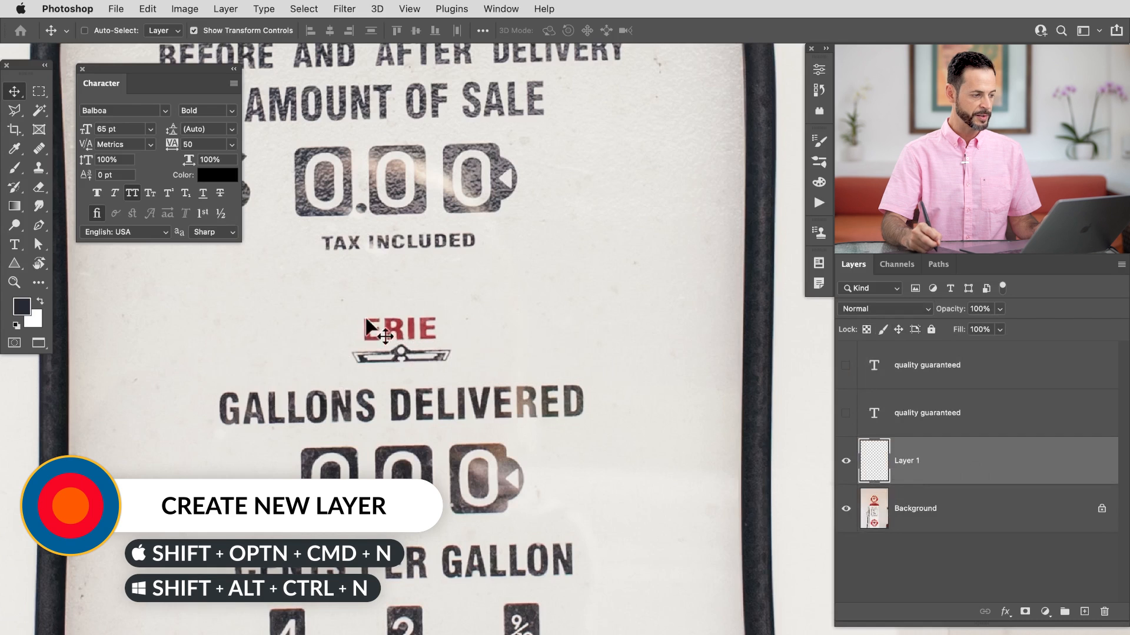
key(s)
drag(303, 344, 268, 350)
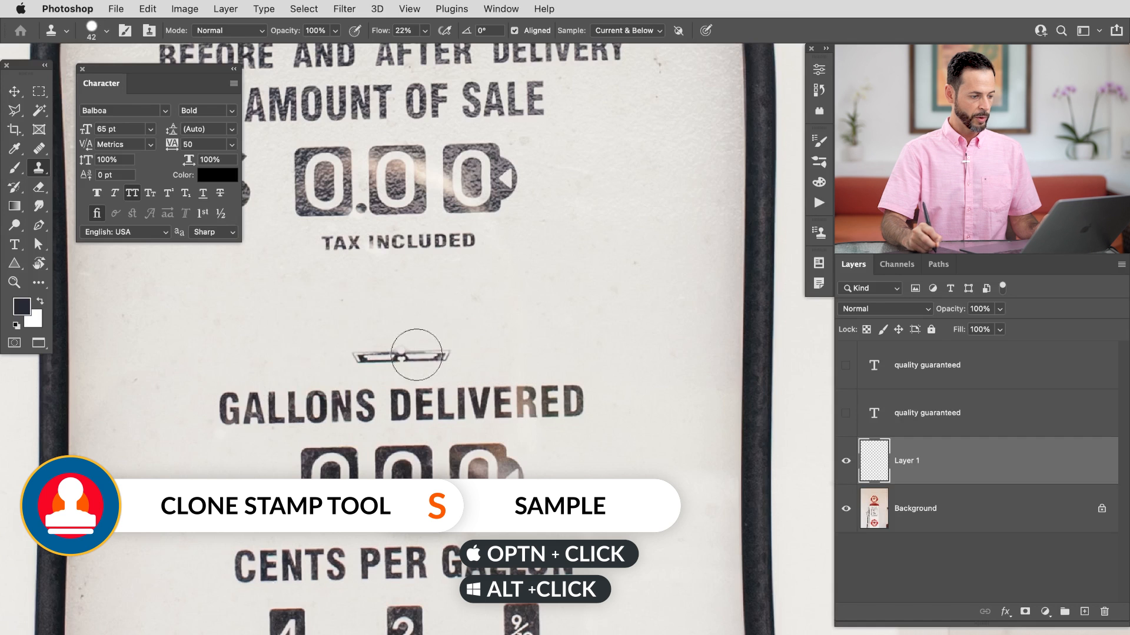
- Show and reselect the Balboa headline layer and frame it in view with the Move tool
click(844, 370)
click(928, 366)
key(v)
scroll(508, 411, up, 2)
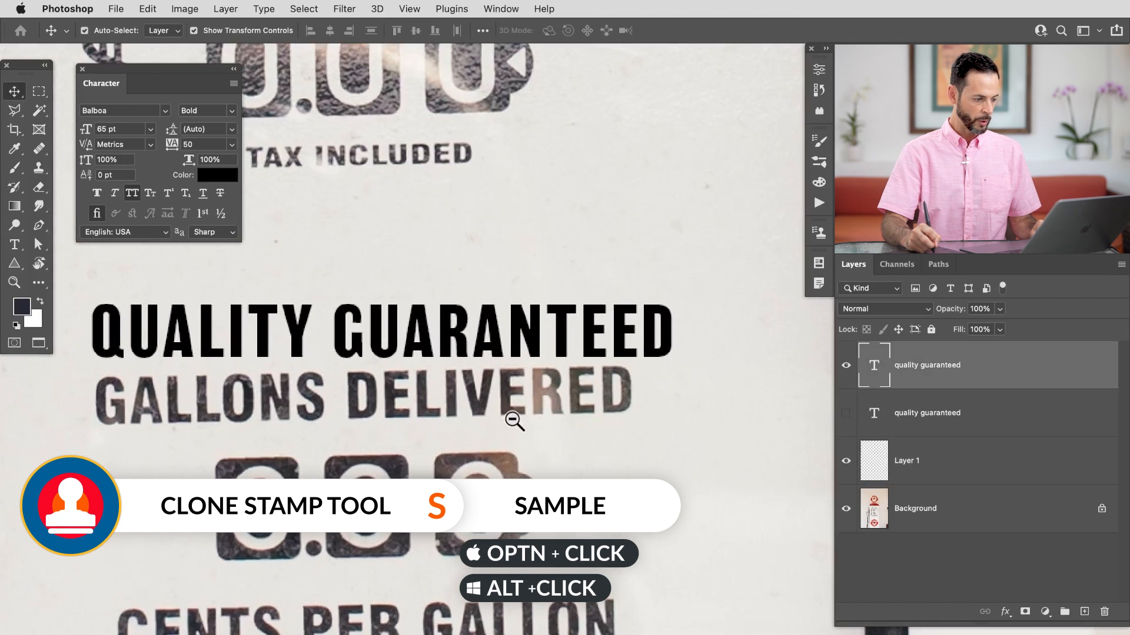
drag(559, 373, 550, 382)
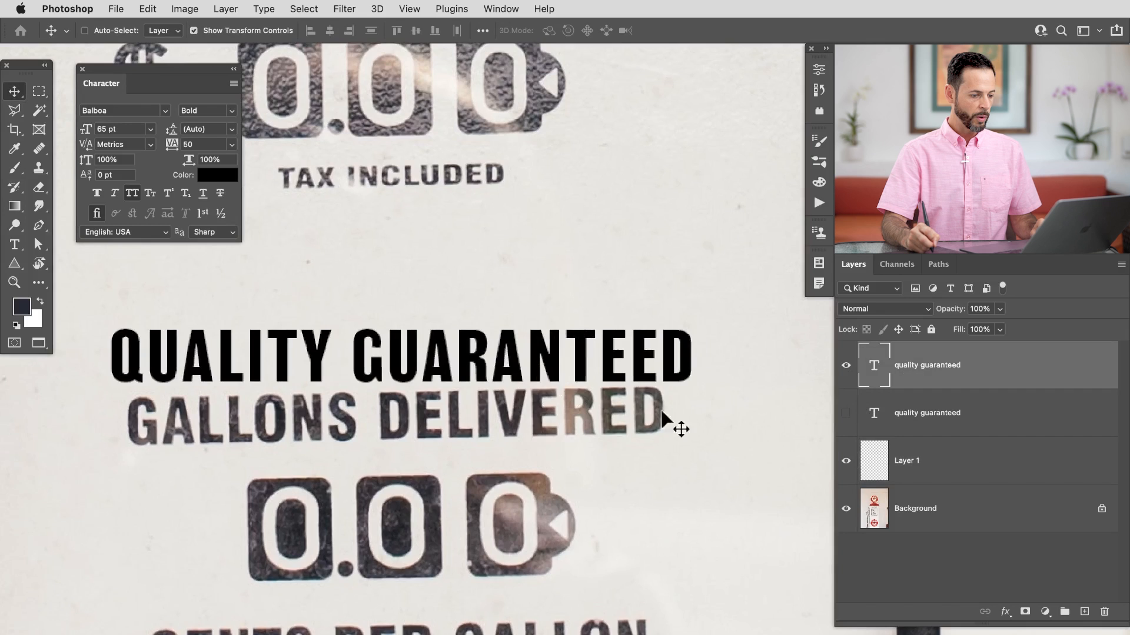
scroll(663, 416, up, 2)
scroll(676, 392, up, 2)
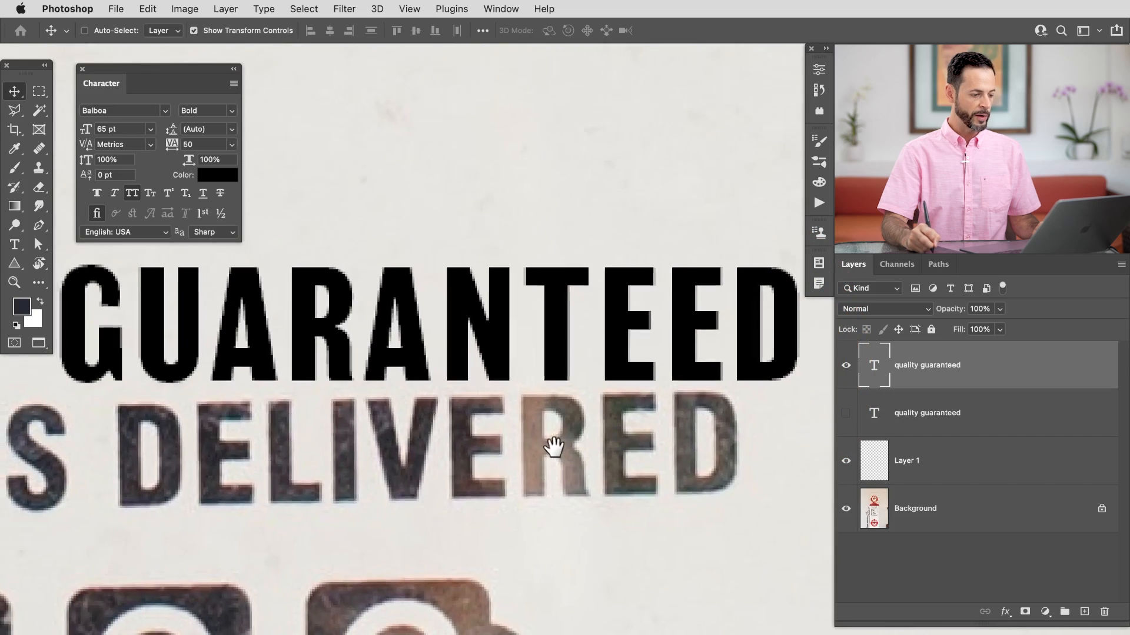
mouse_move(550, 449)
mouse_down()
mouse_move(562, 447)
mouse_move(477, 441)
mouse_move(512, 444)
mouse_up()
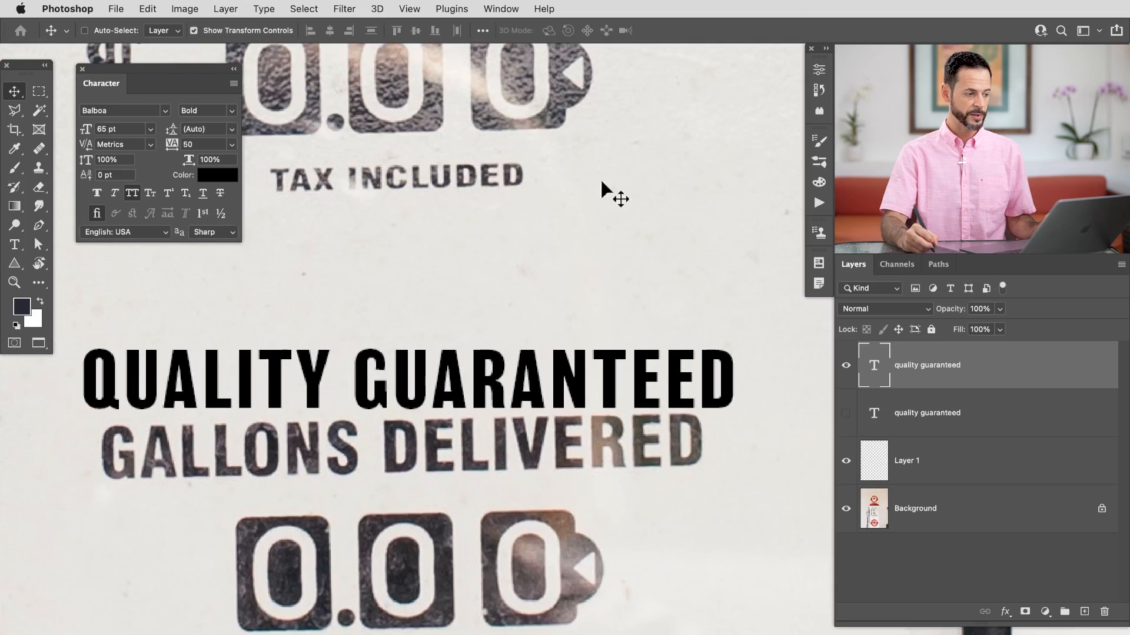
- Reopen the Character panel and try tracking 0, then 25 on the headline
click(80, 70)
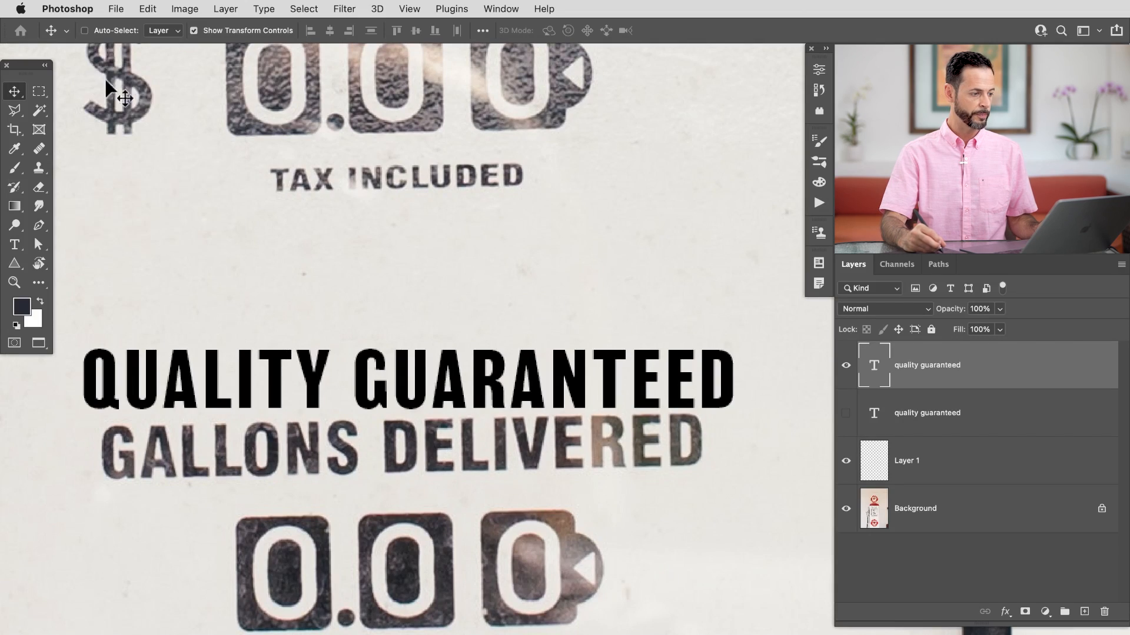
click(499, 9)
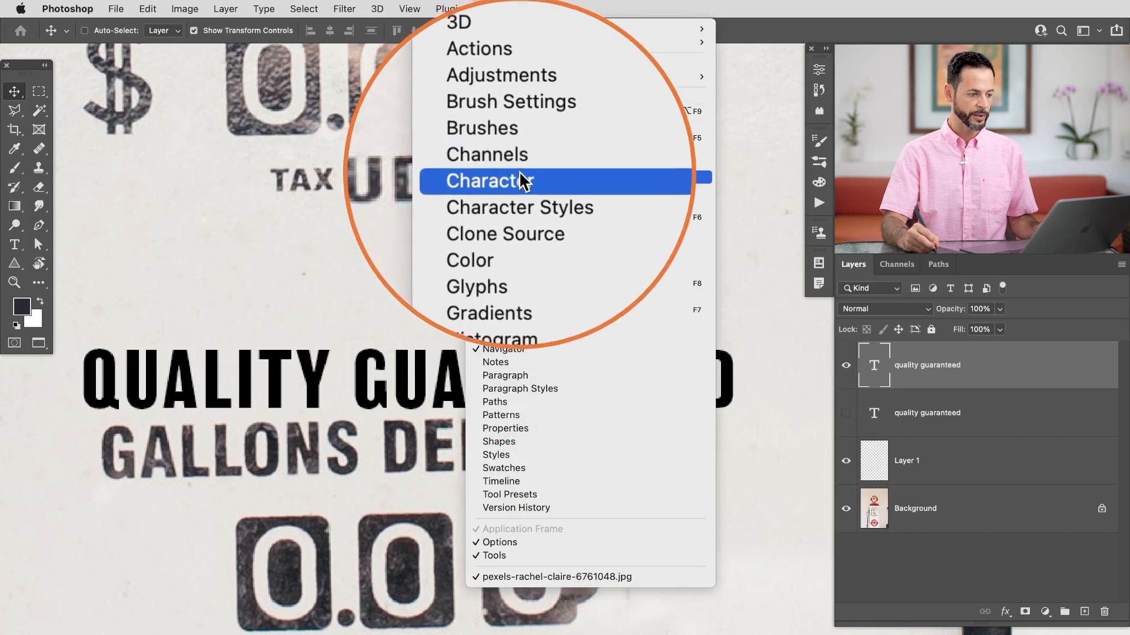
click(512, 165)
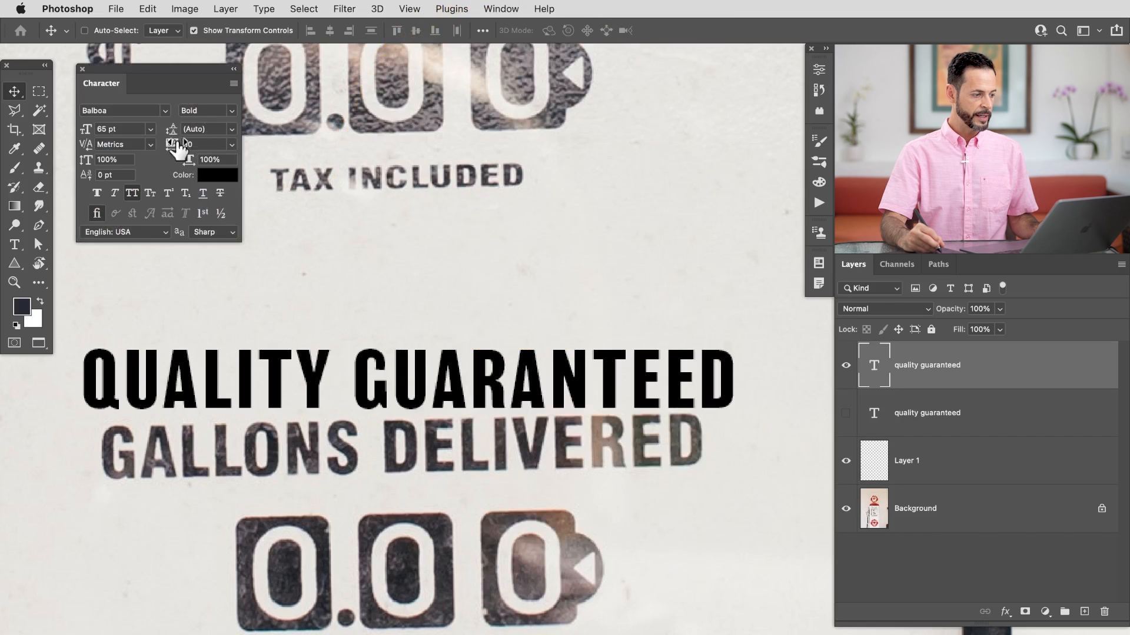
drag(177, 148, 233, 146)
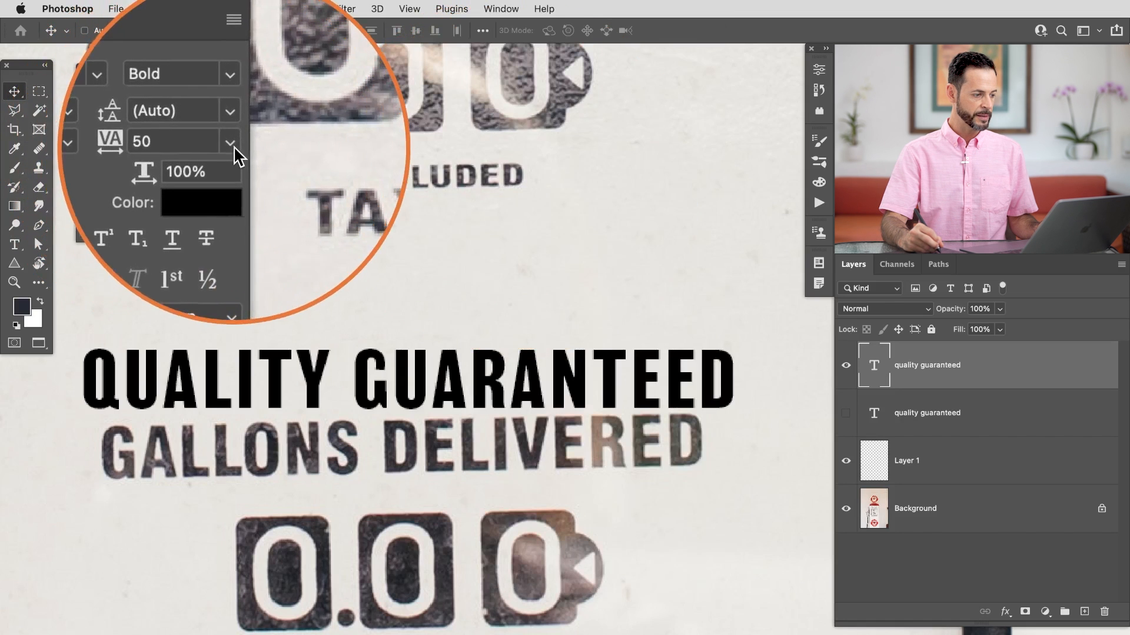
click(235, 146)
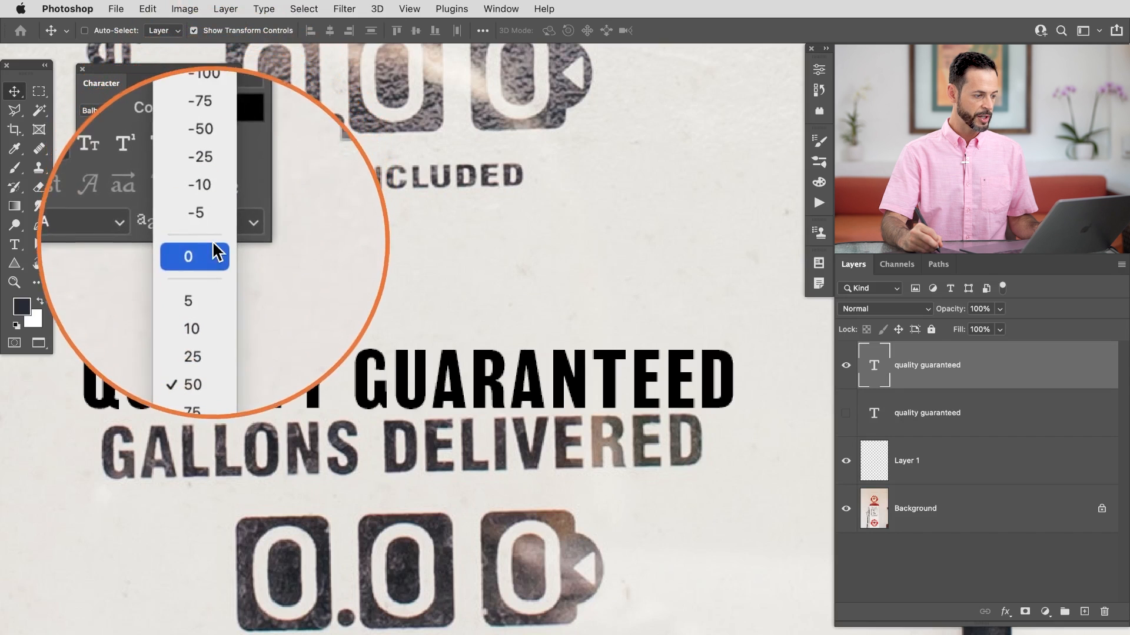
click(215, 252)
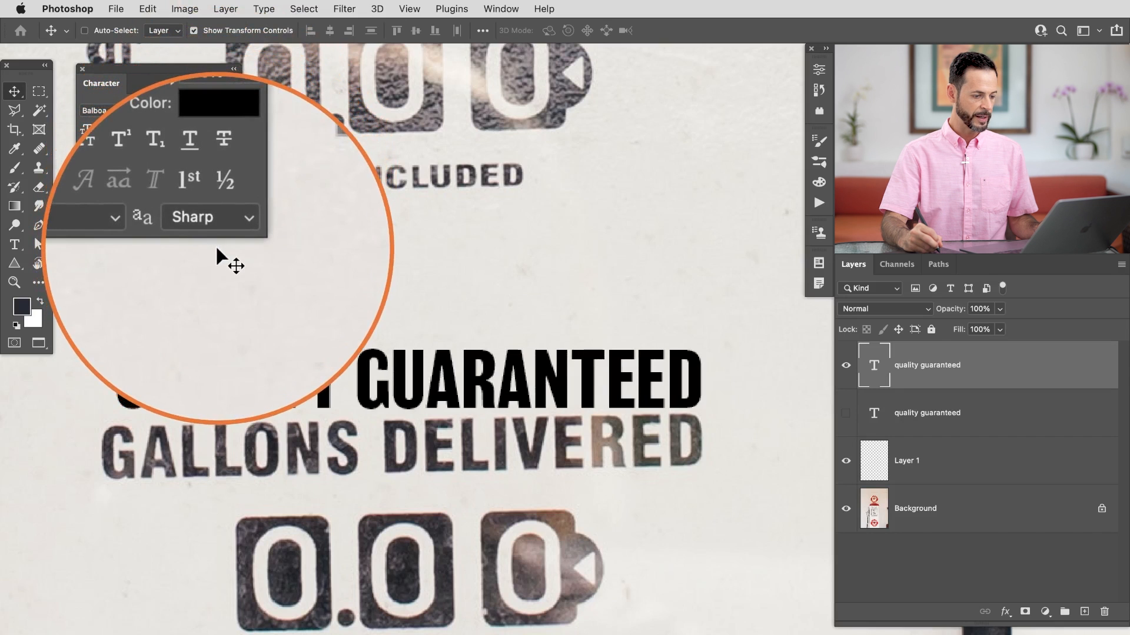
click(232, 149)
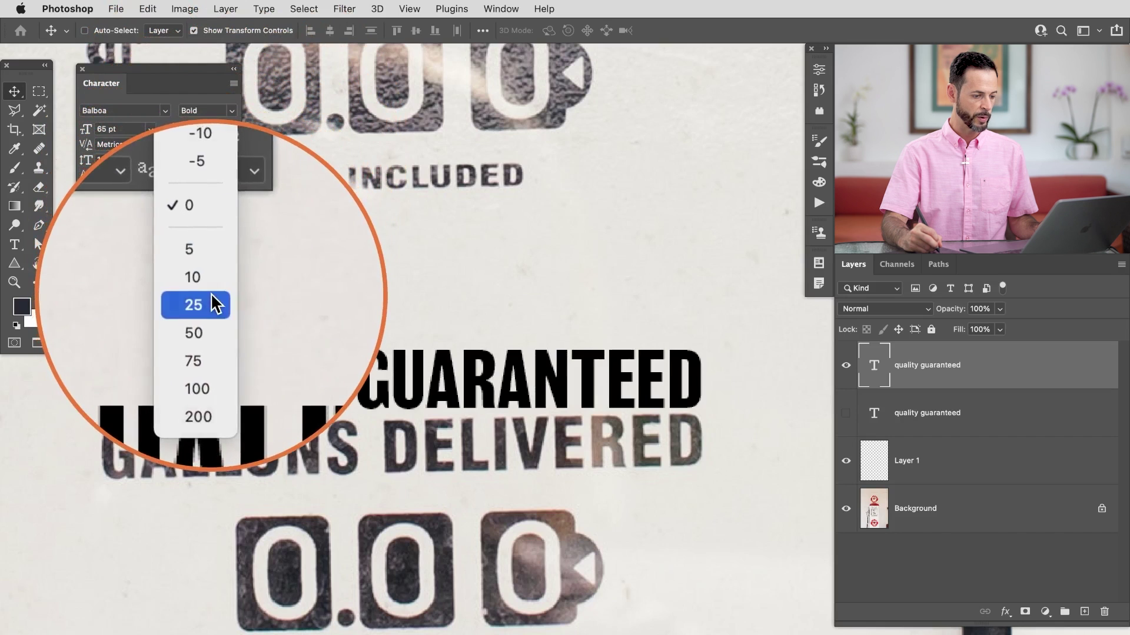
click(215, 305)
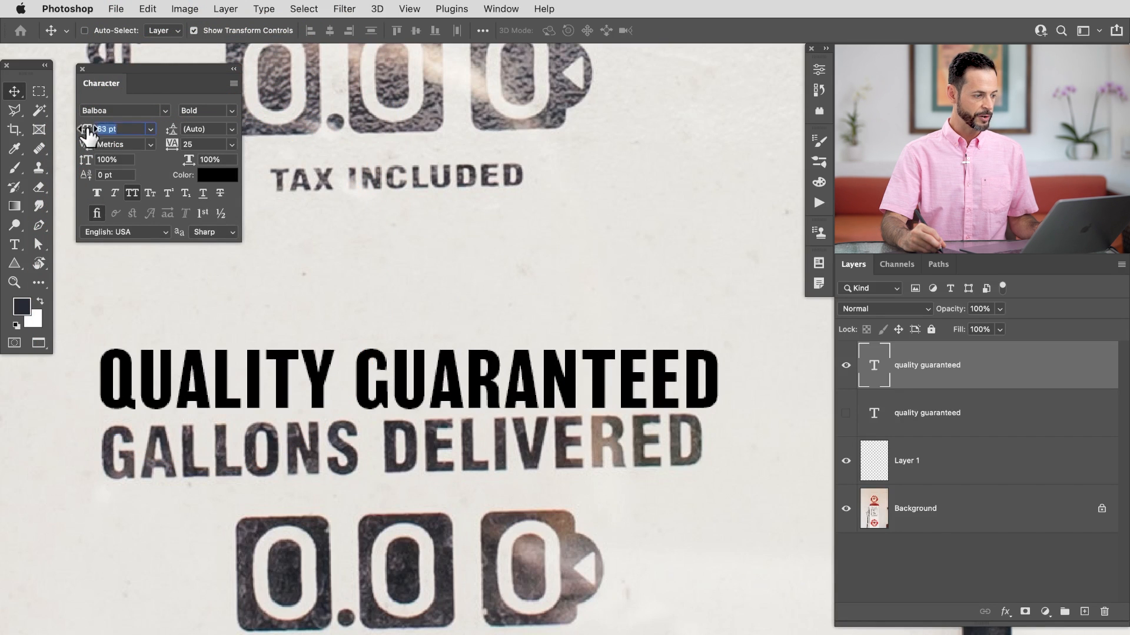
- Set the headline to 62 pt with tracking 50 to span GALLONS DELIVERED
drag(88, 129, 87, 130)
click(234, 149)
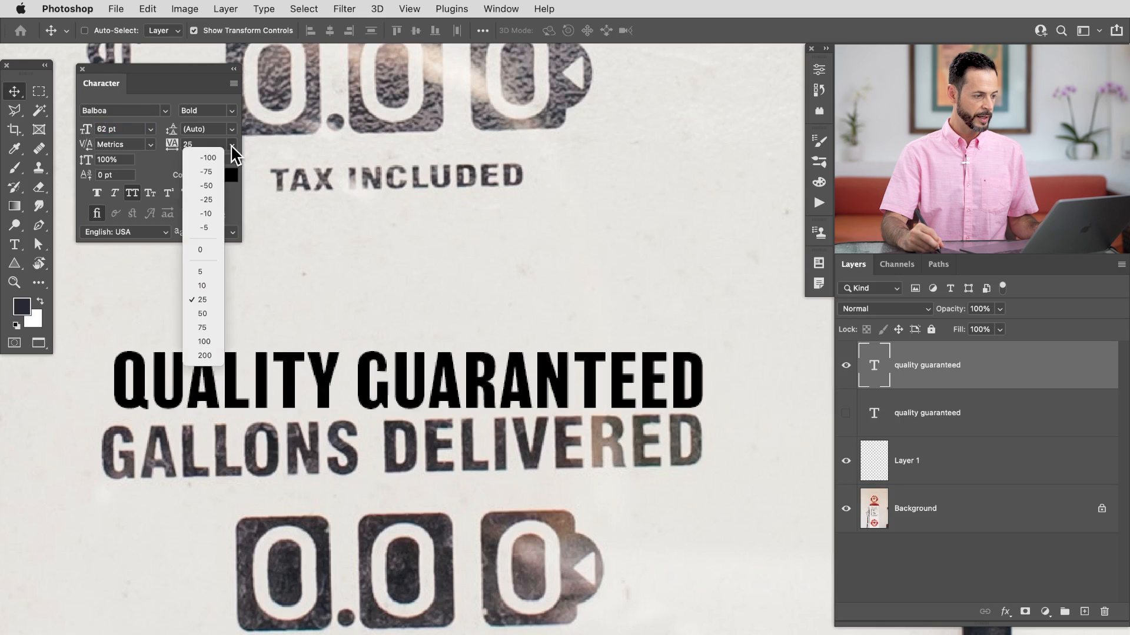
click(212, 313)
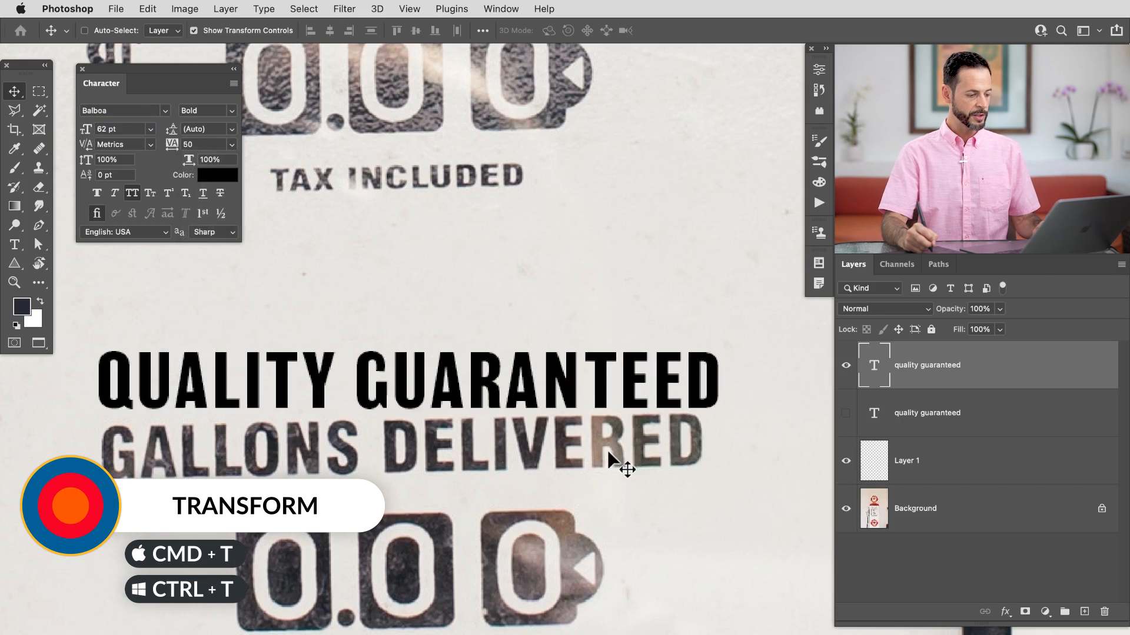
- Try a slight tilt then cancel it, and recolour the headline to the dark grey 292a2e sampled from a printed digit
key(ctrl+t)
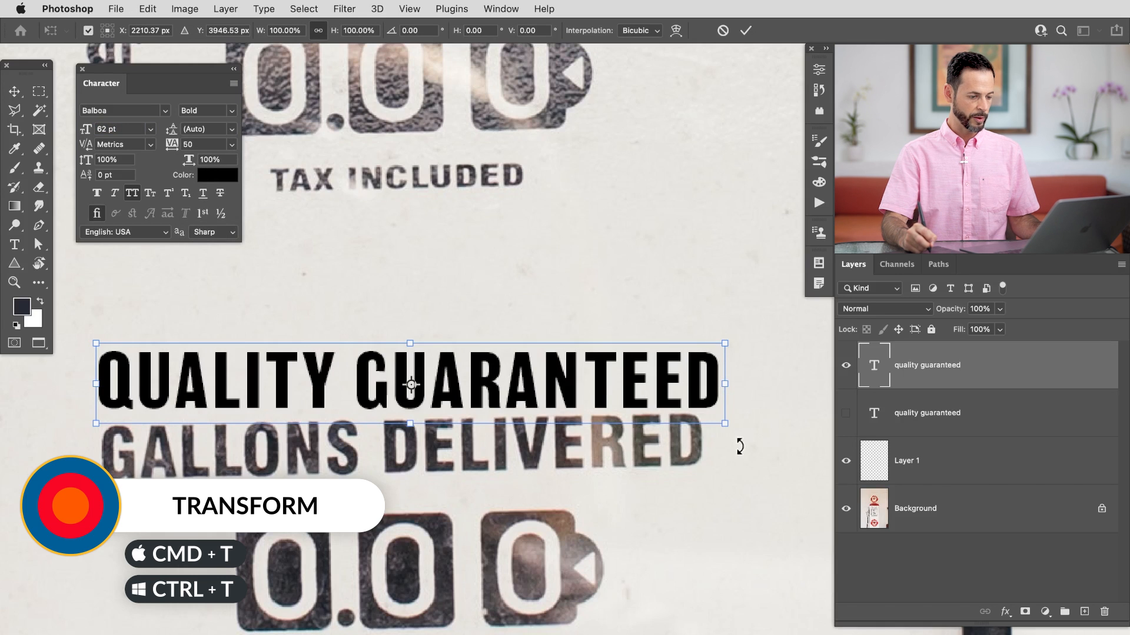
drag(748, 439, 753, 436)
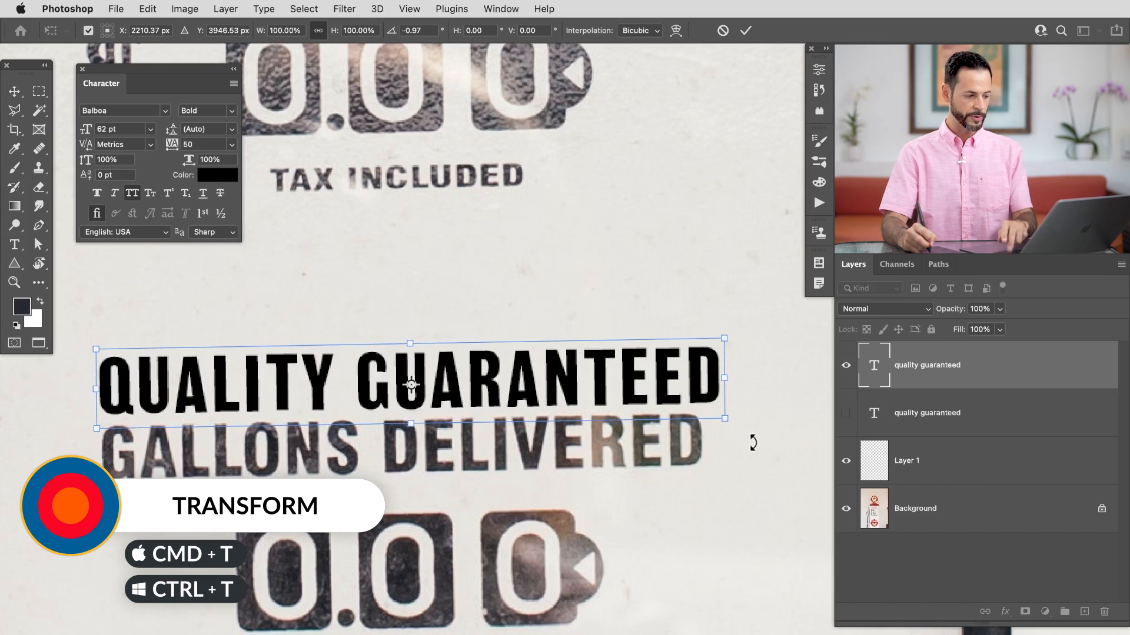
key(Escape)
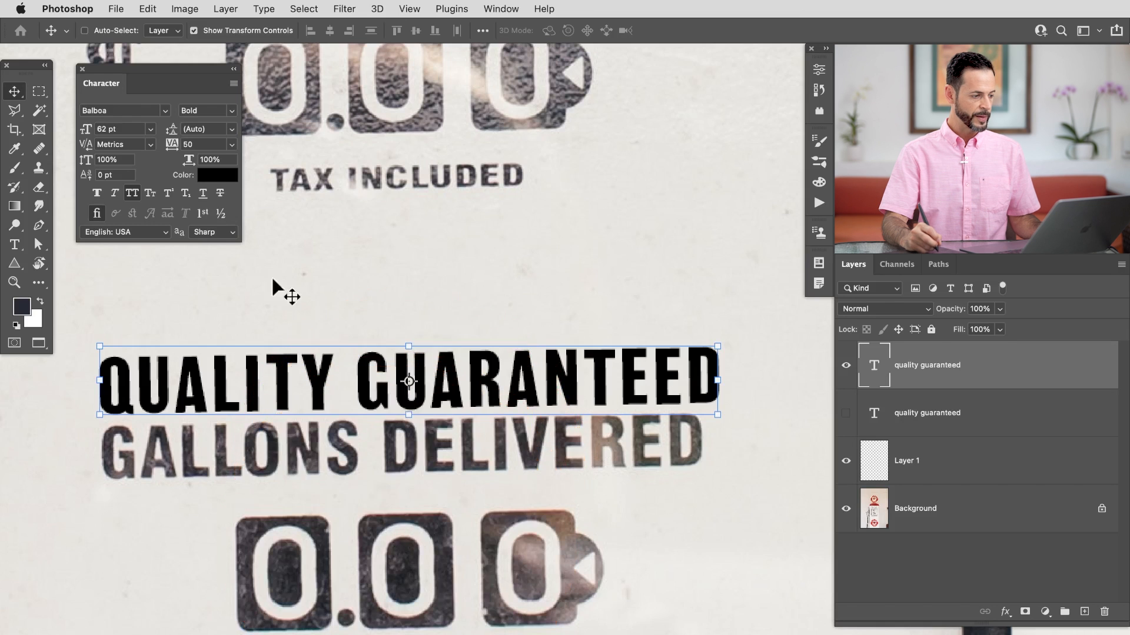
click(218, 177)
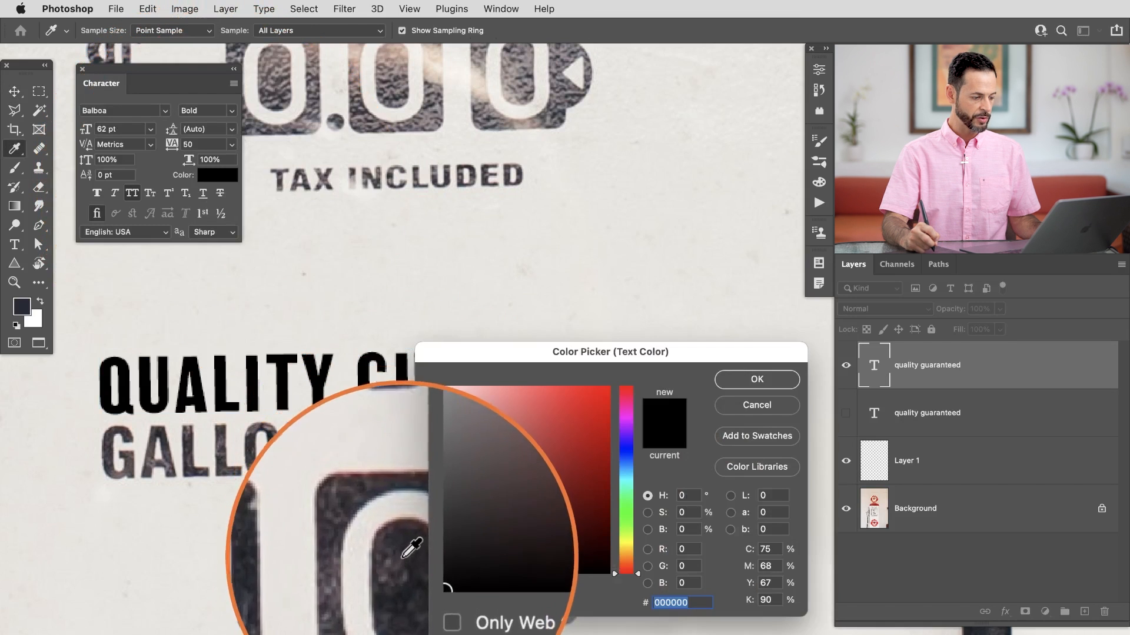
click(401, 579)
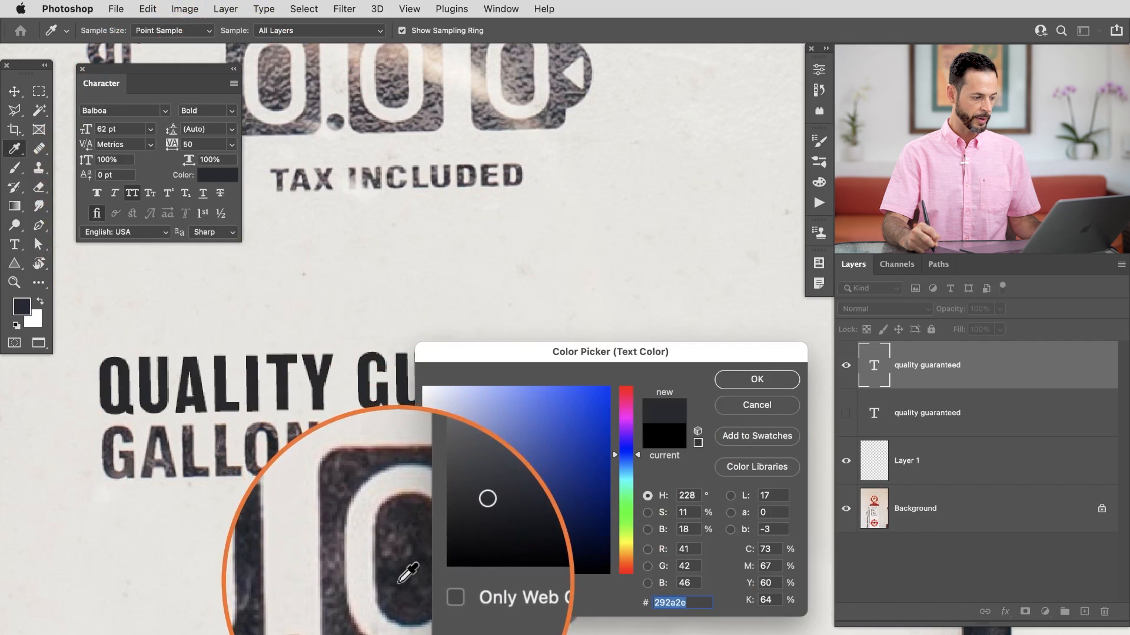
- Delete the hidden duplicate text layer and reselect the remaining Balboa headline layer
click(748, 379)
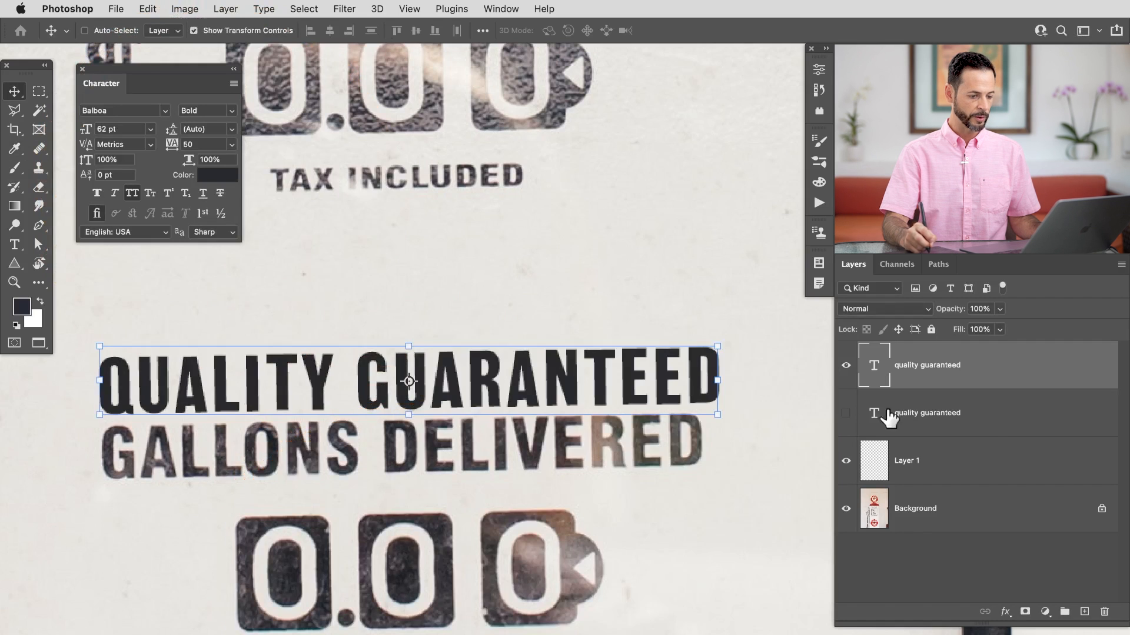
click(1004, 424)
key(Delete)
click(936, 374)
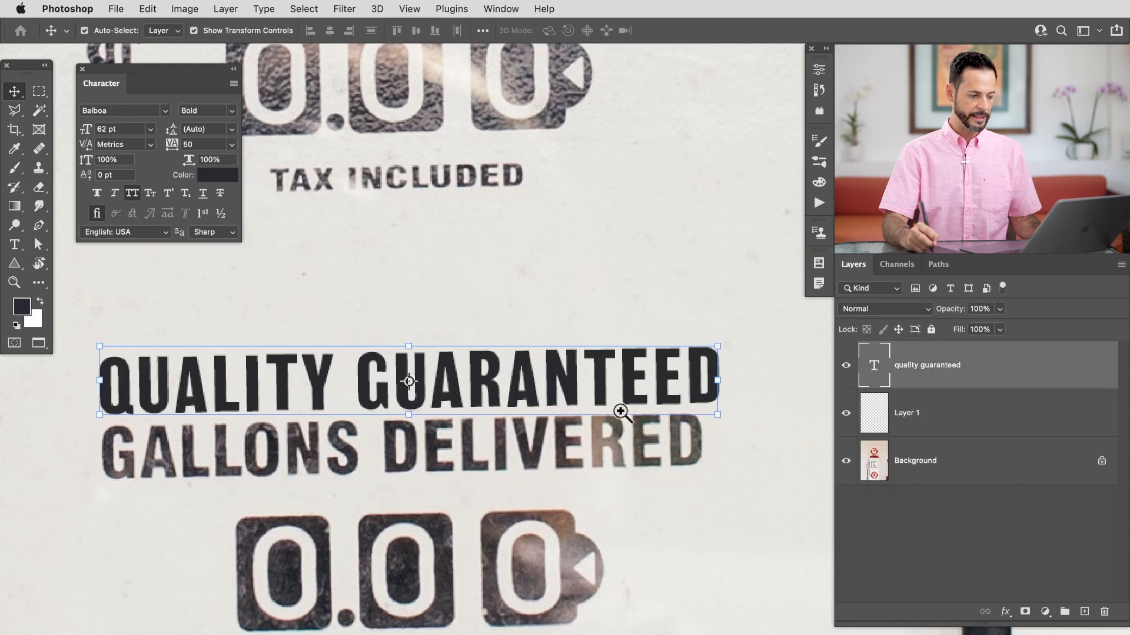
drag(621, 412, 671, 415)
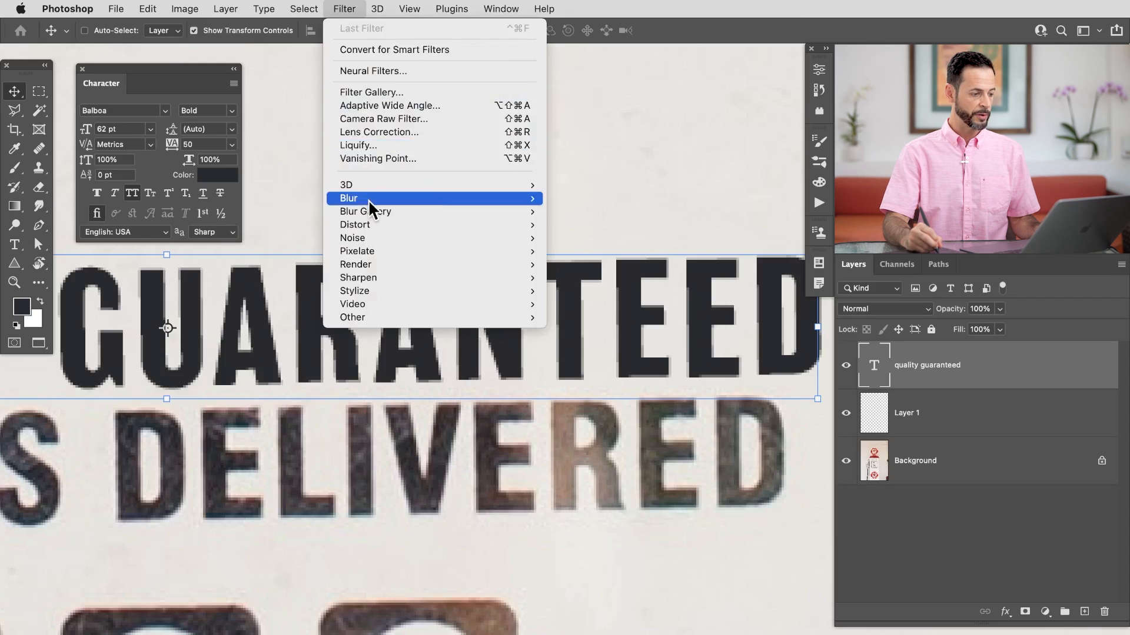
mouse_move(371, 198)
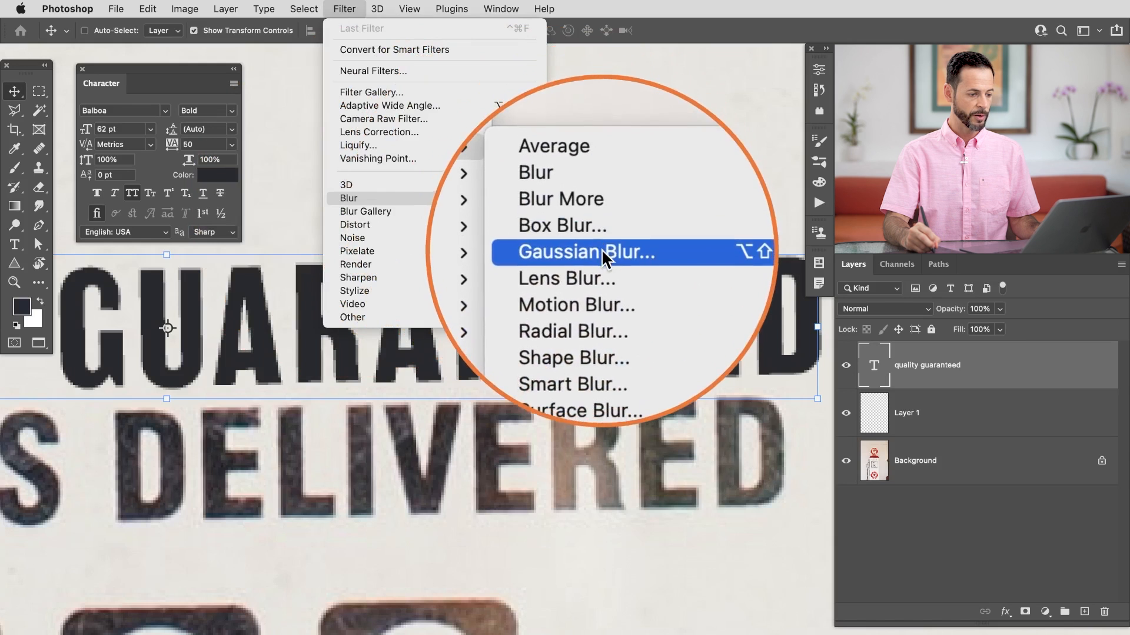
- Convert the headline to a smart object and apply a 2.3 px Gaussian Blur
click(601, 250)
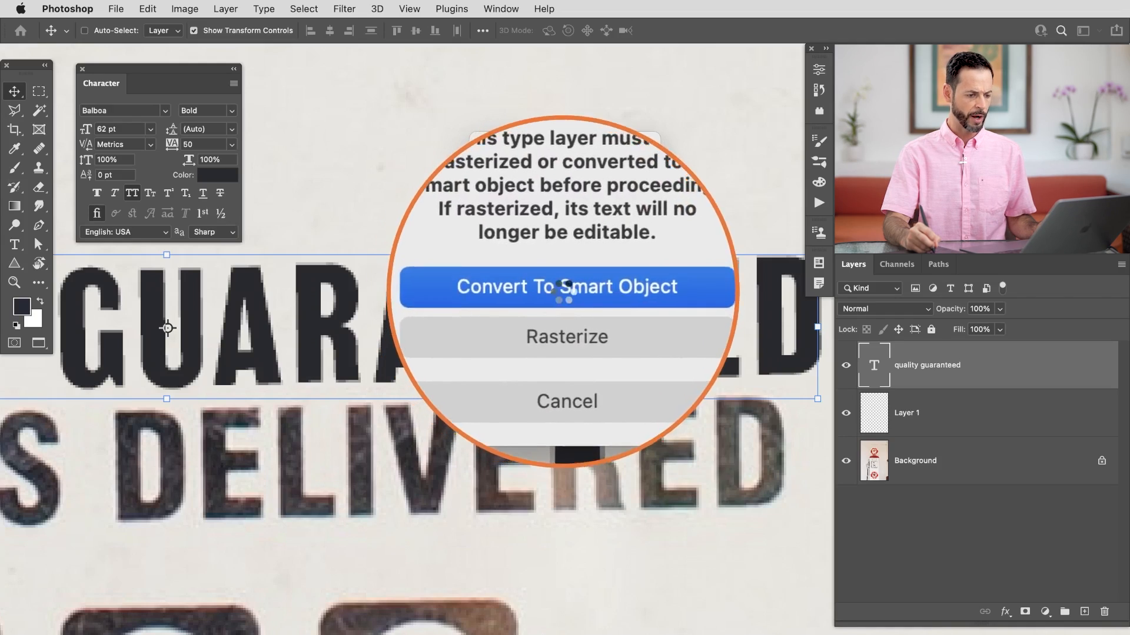
click(563, 294)
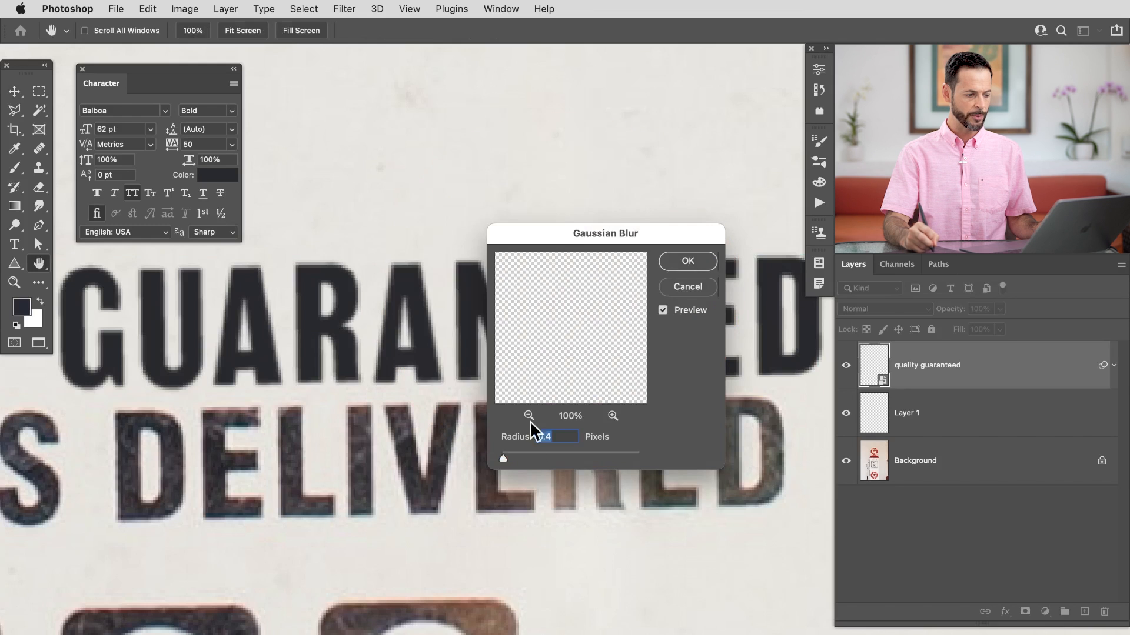
drag(517, 455, 507, 454)
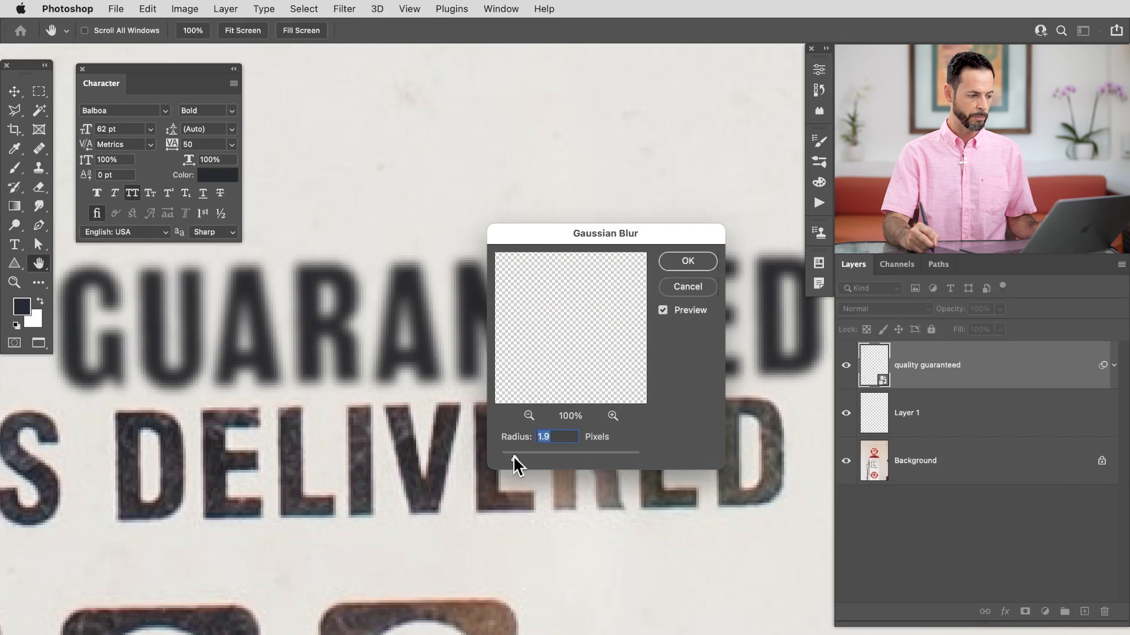
drag(507, 455, 529, 453)
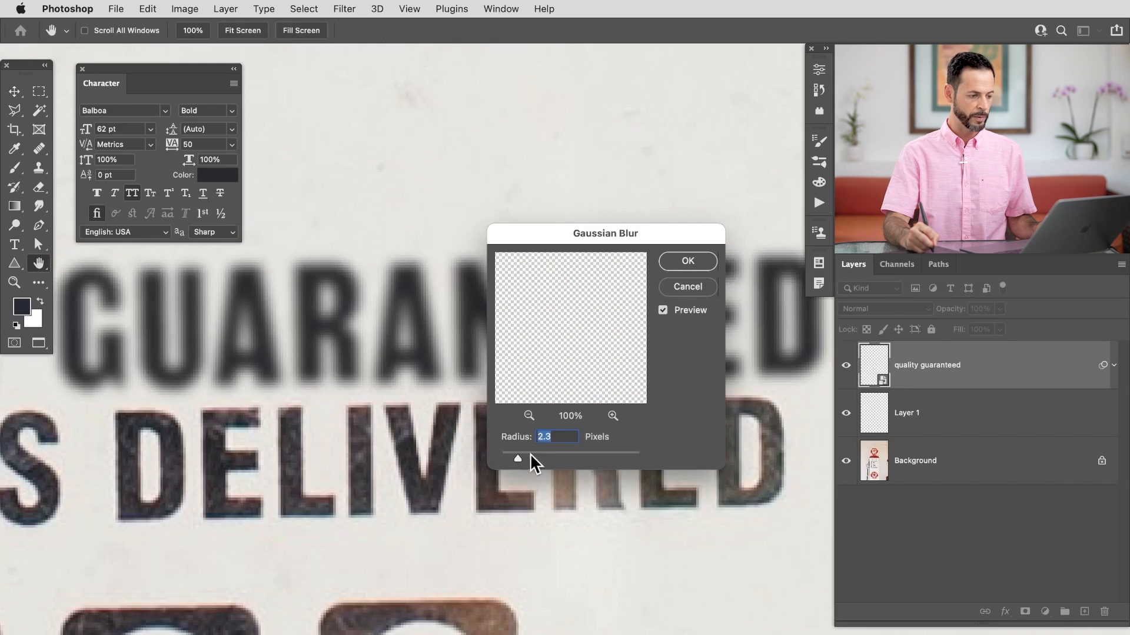
click(684, 263)
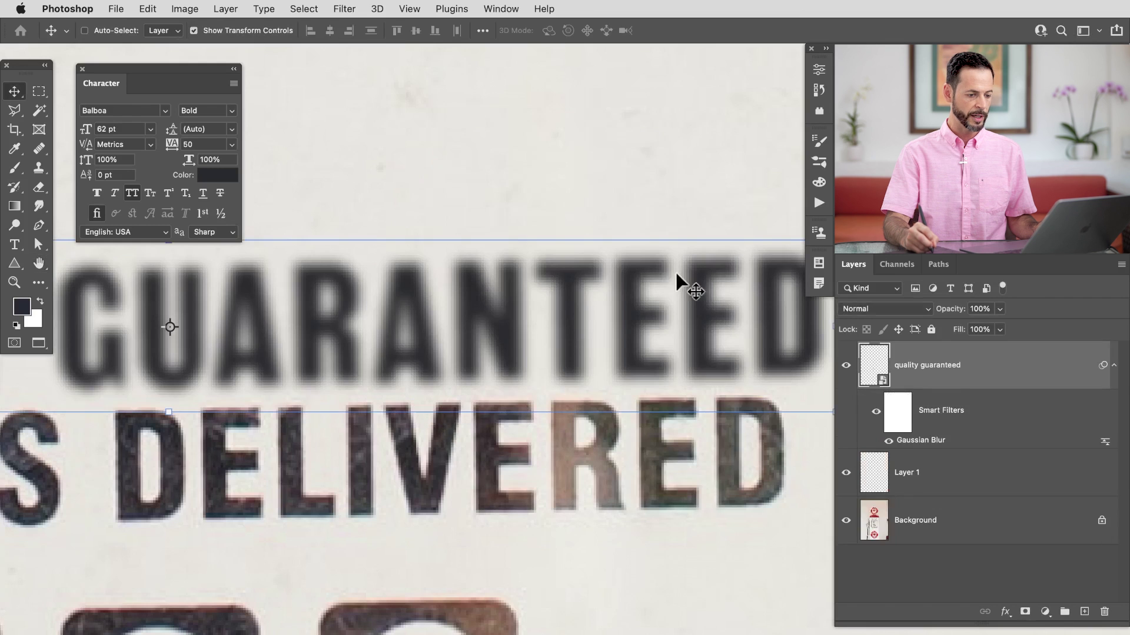
- Lower the headline's Gaussian Blur smart filter radius to 0.4 px
click(80, 69)
scroll(570, 323, down, 2)
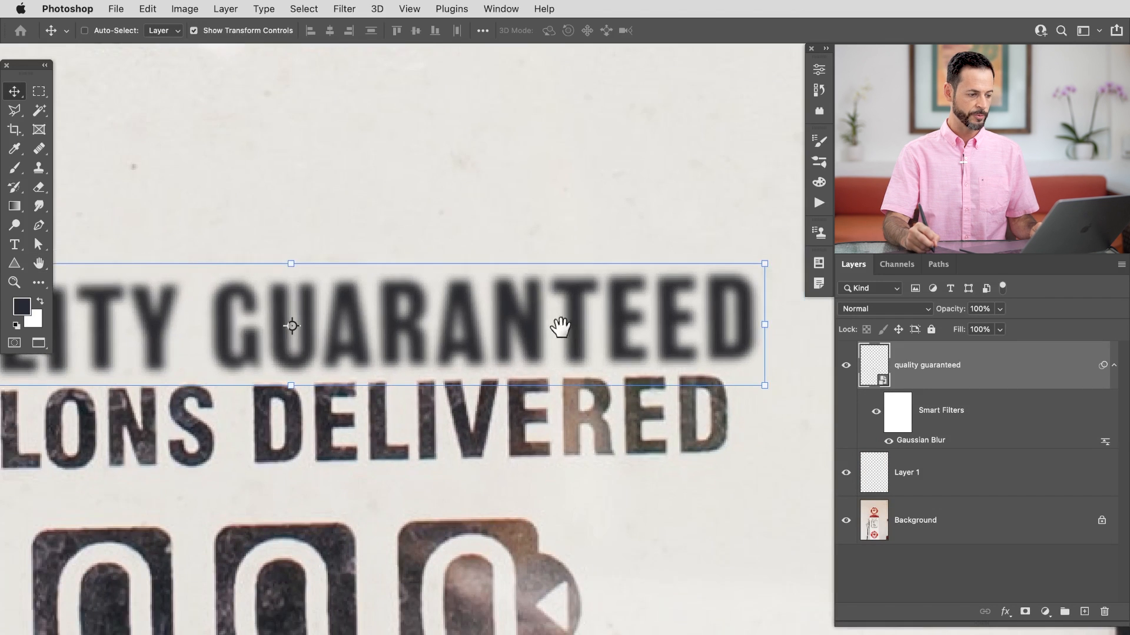
scroll(574, 335, left, 3)
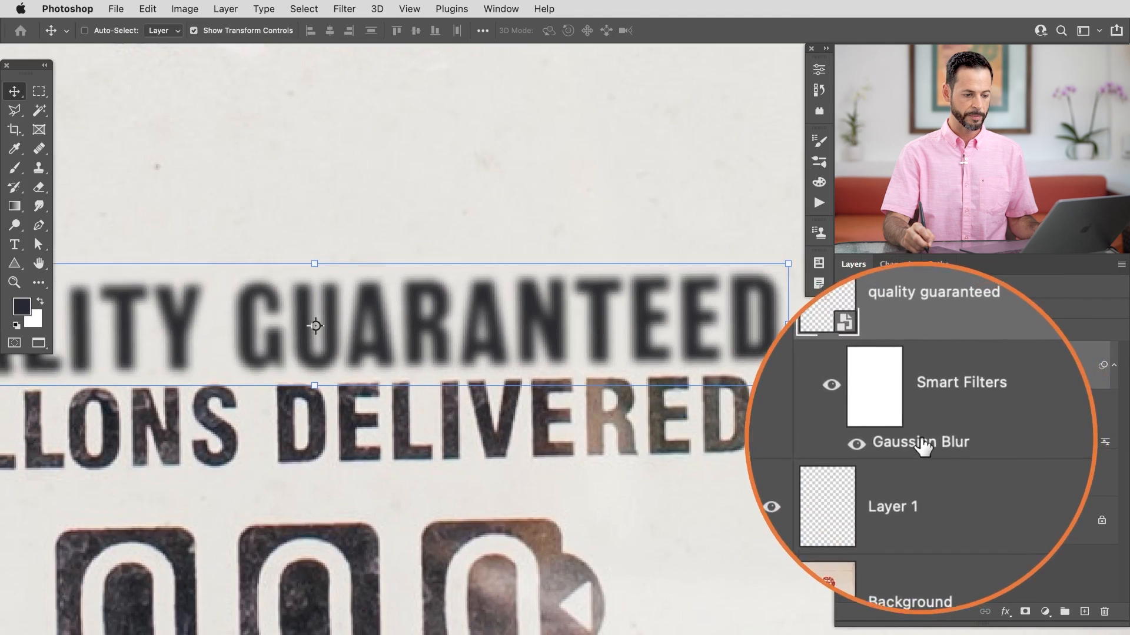
double_click(924, 450)
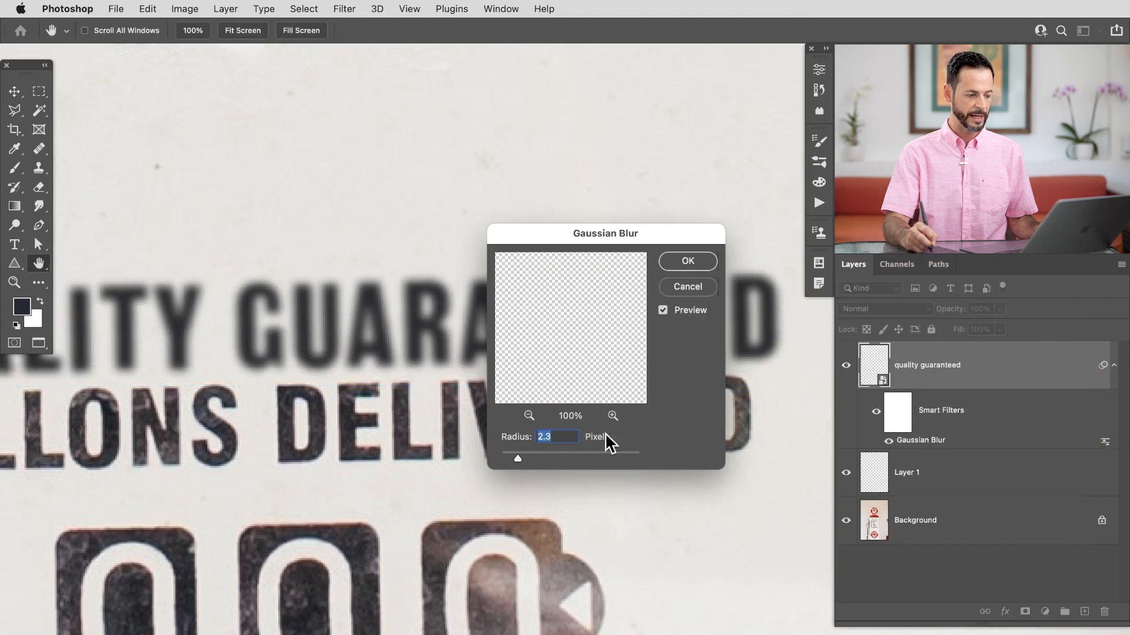
drag(508, 452, 504, 452)
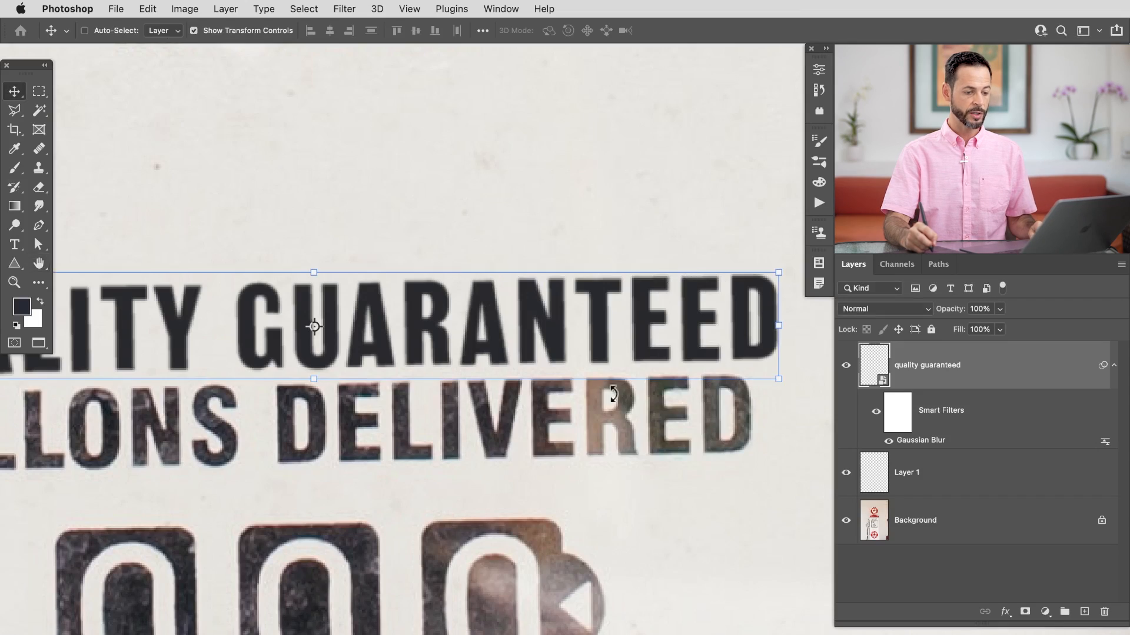
mouse_move(521, 371)
mouse_down()
mouse_move(348, 330)
mouse_move(550, 391)
mouse_up()
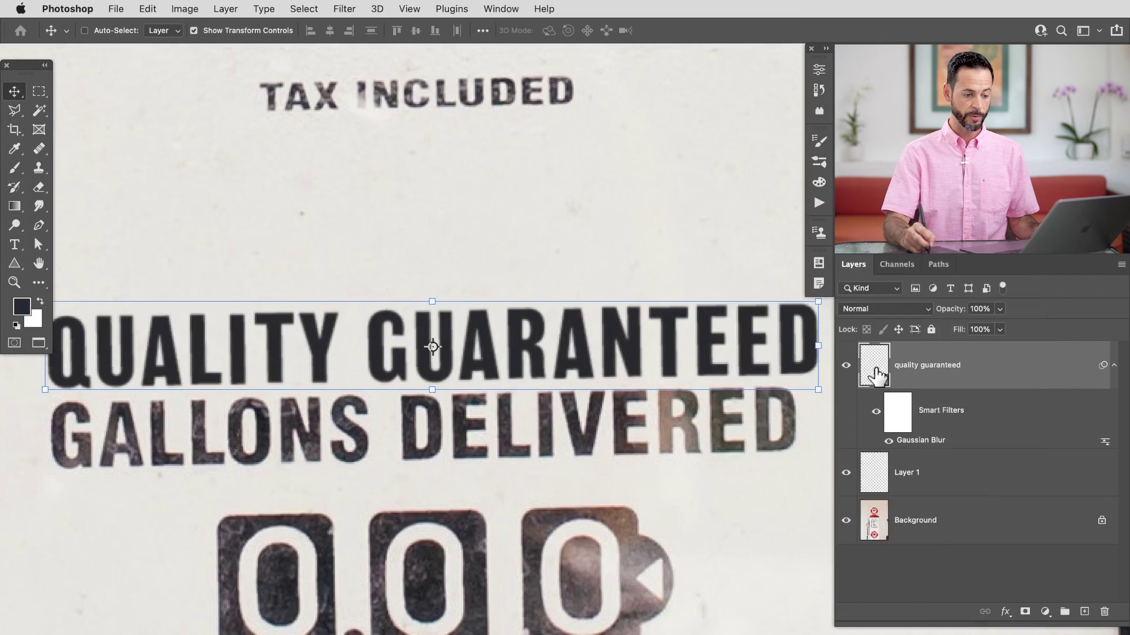
- Inside the smart object, append '!' to make the text QUALITY GUARANTEED!
double_click(876, 371)
scroll(621, 389, up, 5)
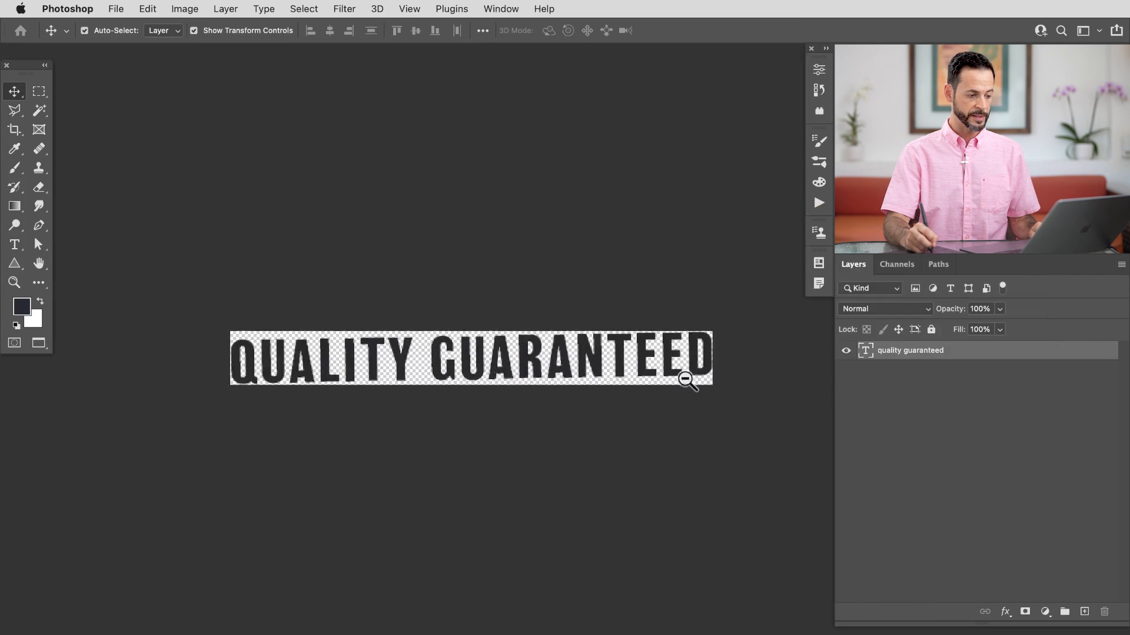
double_click(865, 352)
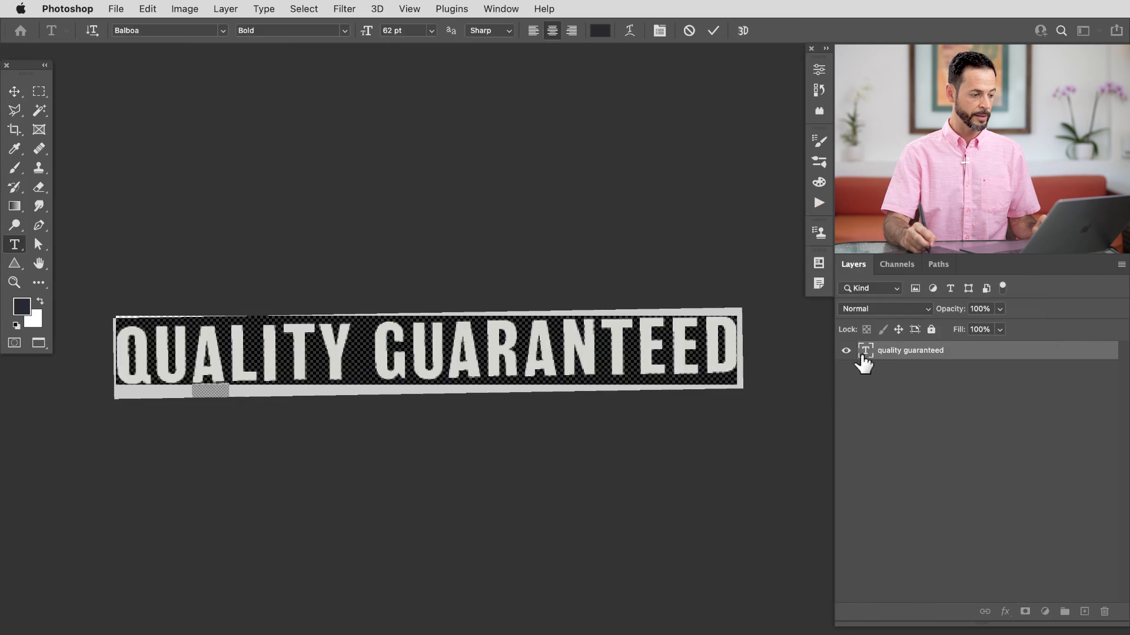
click(733, 354)
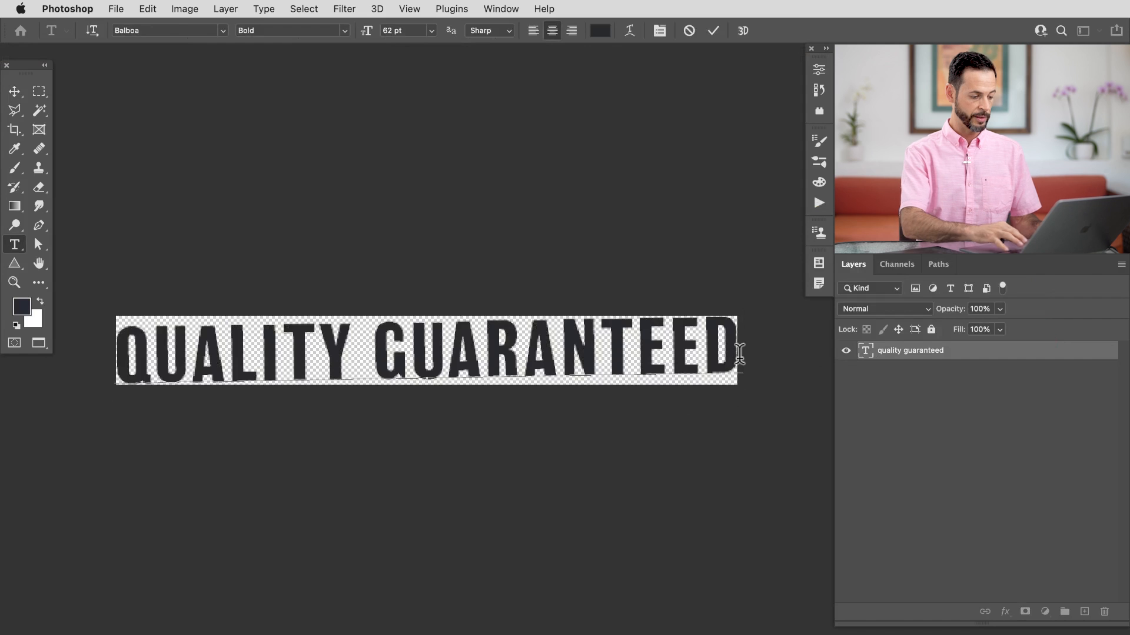
key(ctrl+Return)
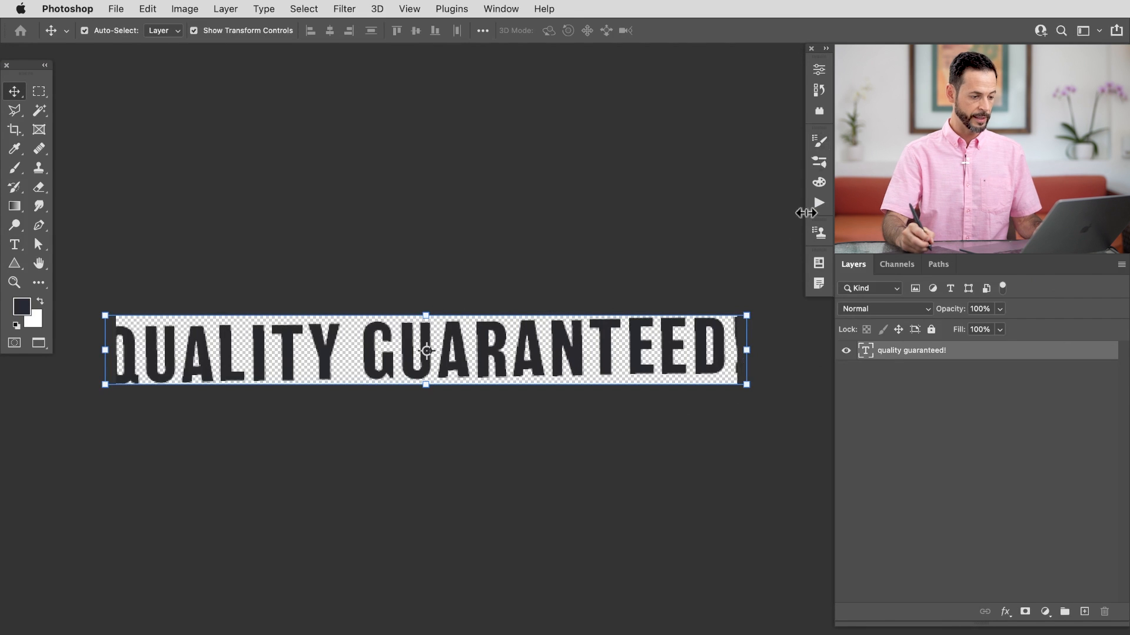
- Scale the text down slightly, then save and close the smart object
key(ctrl+t)
drag(755, 306, 737, 314)
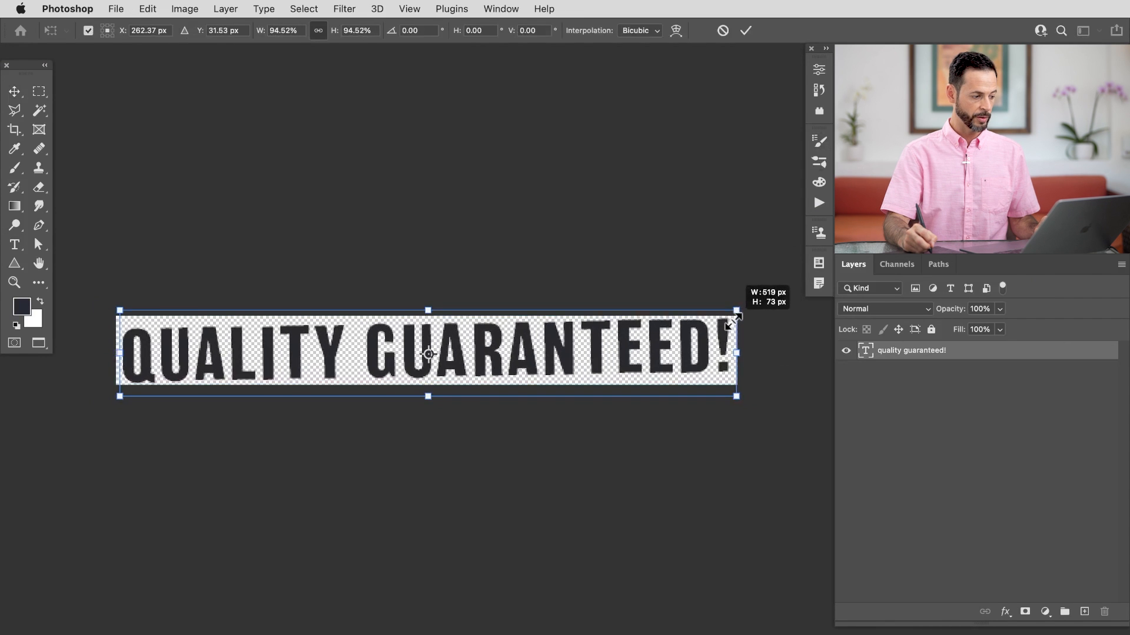
key(Return)
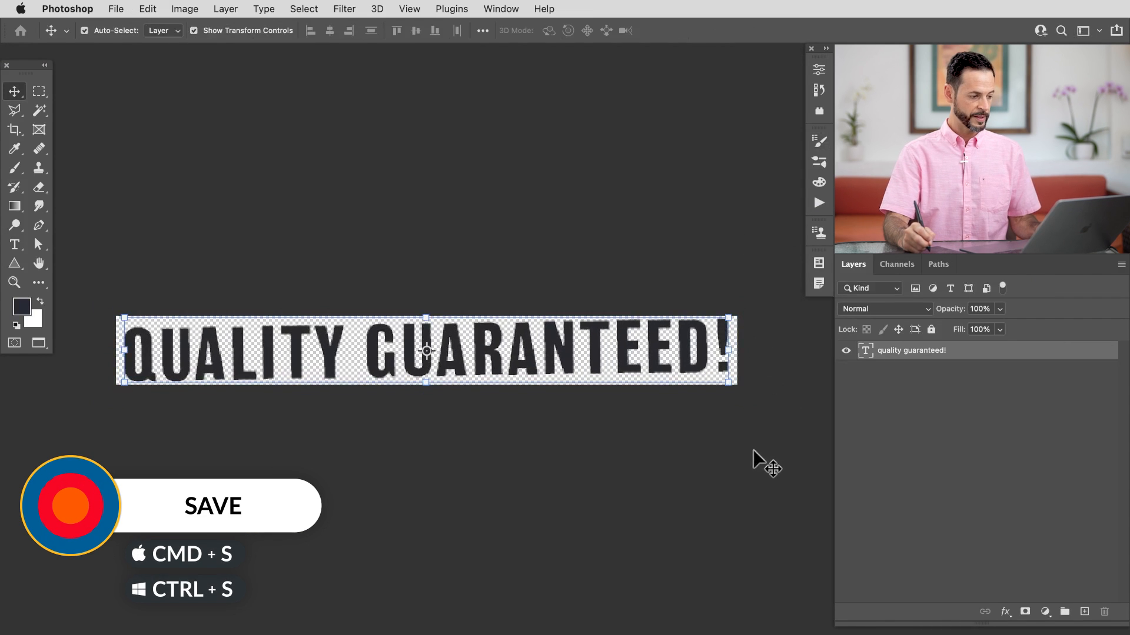
key(ctrl+w)
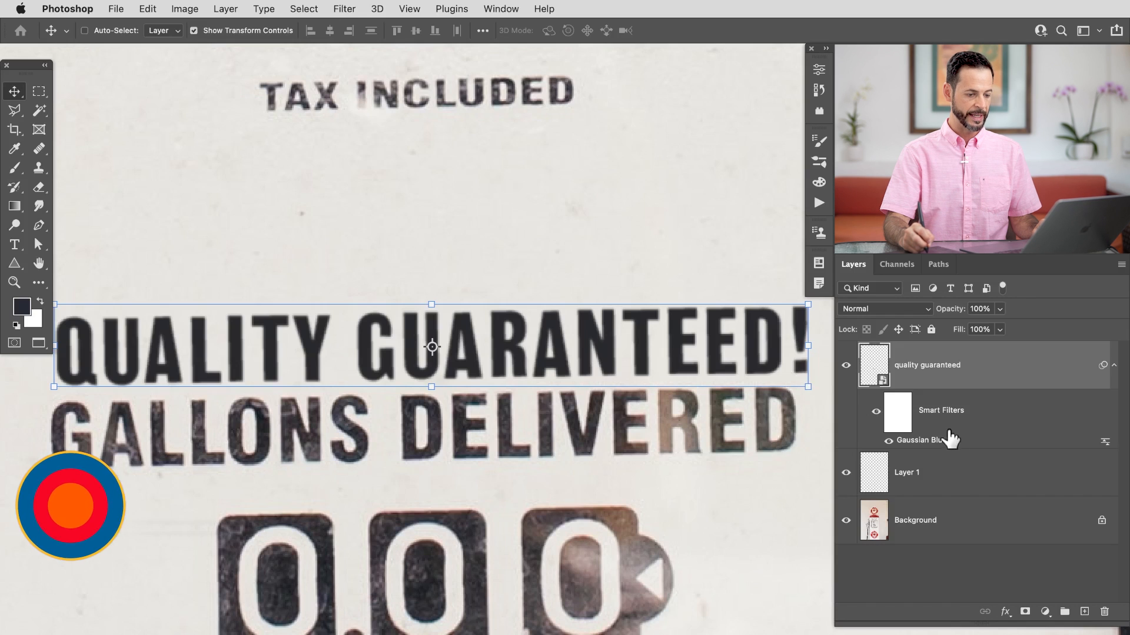
- Toggle the blur filter for comparison and hide Layer 1 to reveal the red ERIE text
click(876, 414)
click(876, 420)
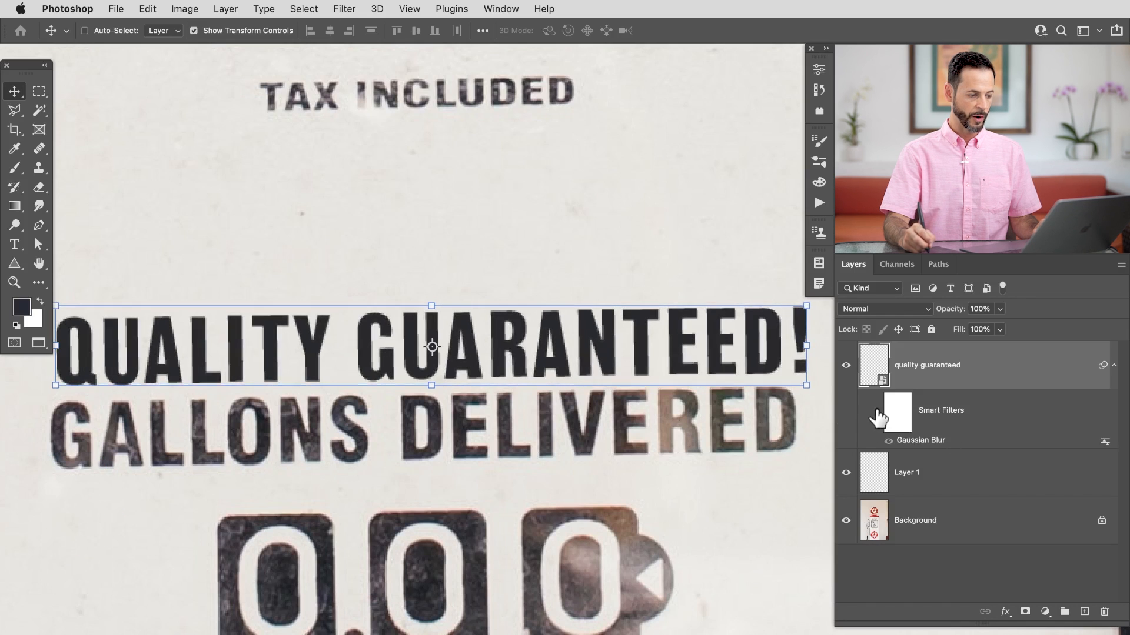
scroll(700, 444, down, 3)
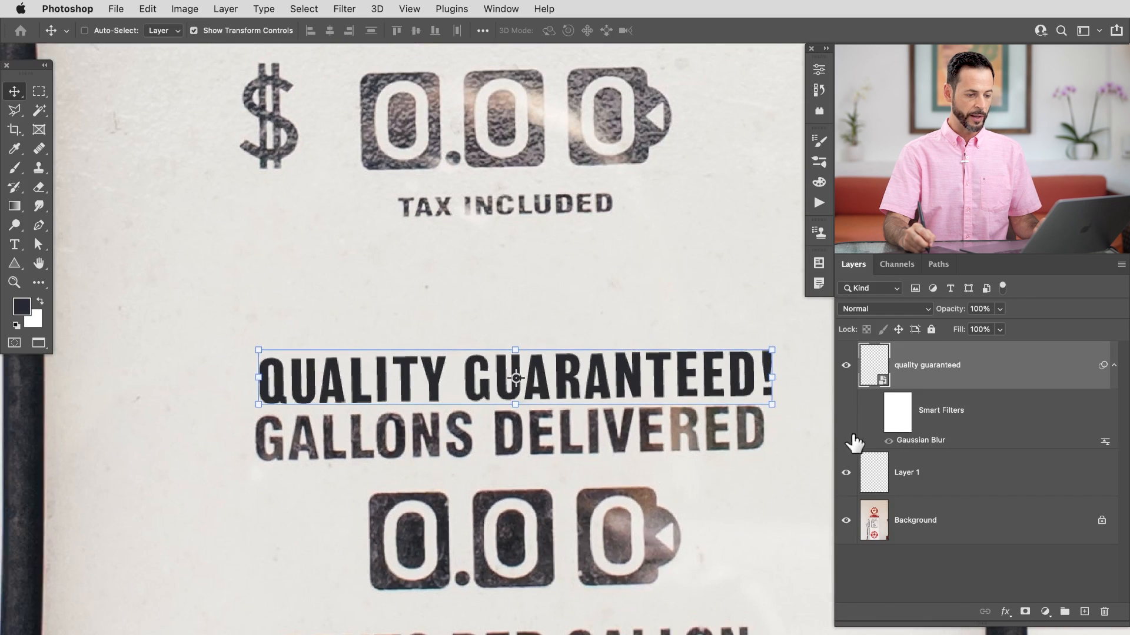
click(876, 415)
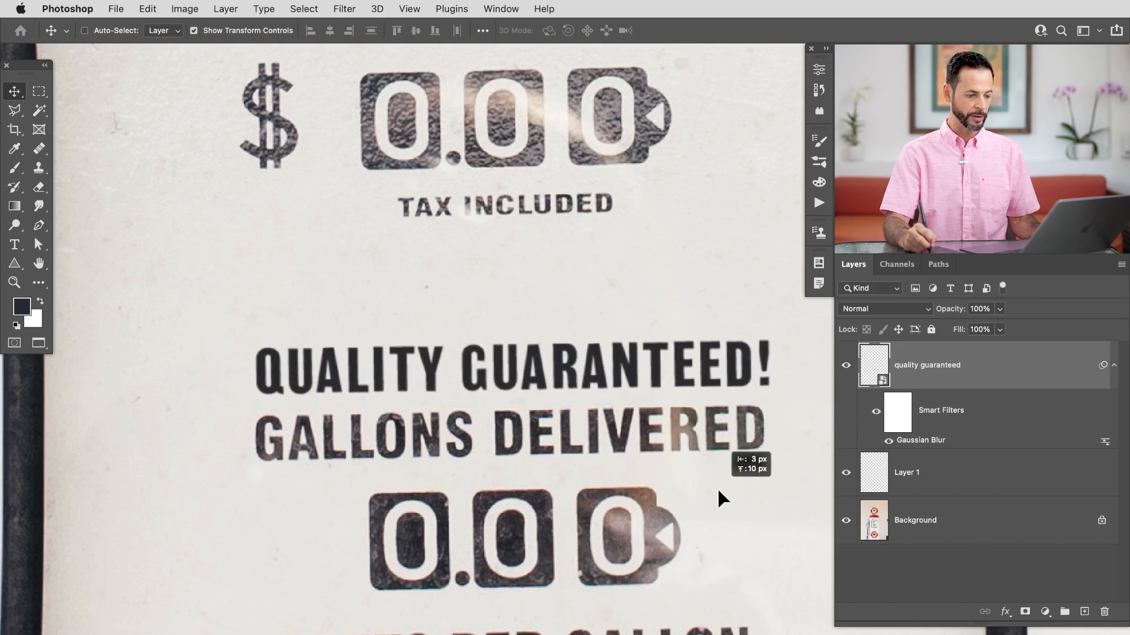
scroll(710, 454, up, 3)
scroll(716, 433, up, 3)
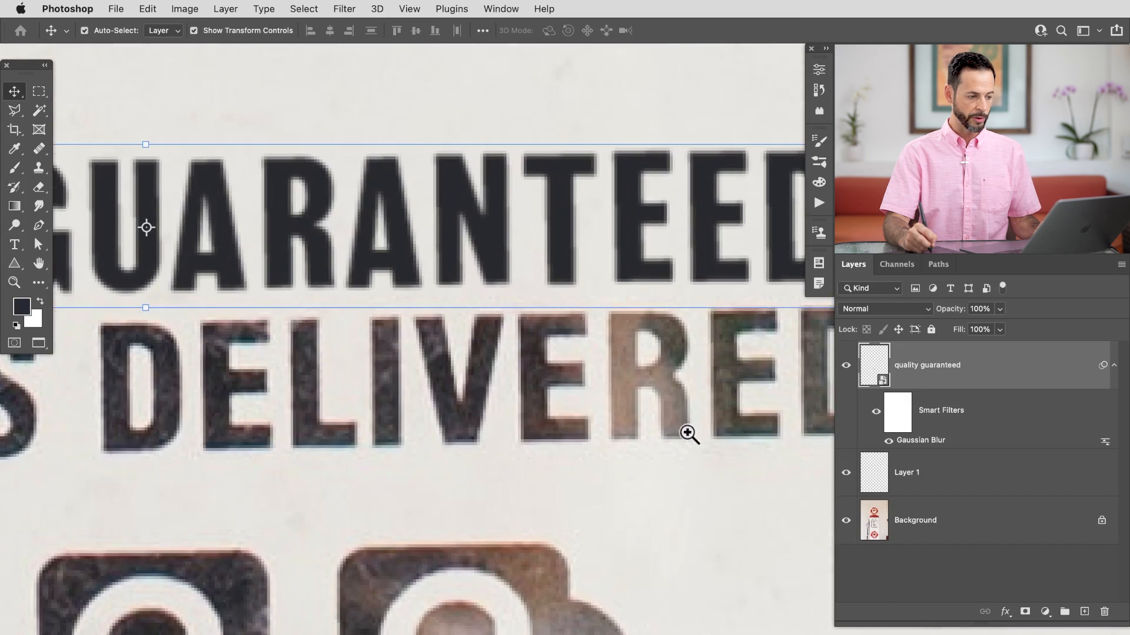
scroll(688, 434, down, 3)
scroll(627, 438, down, 2)
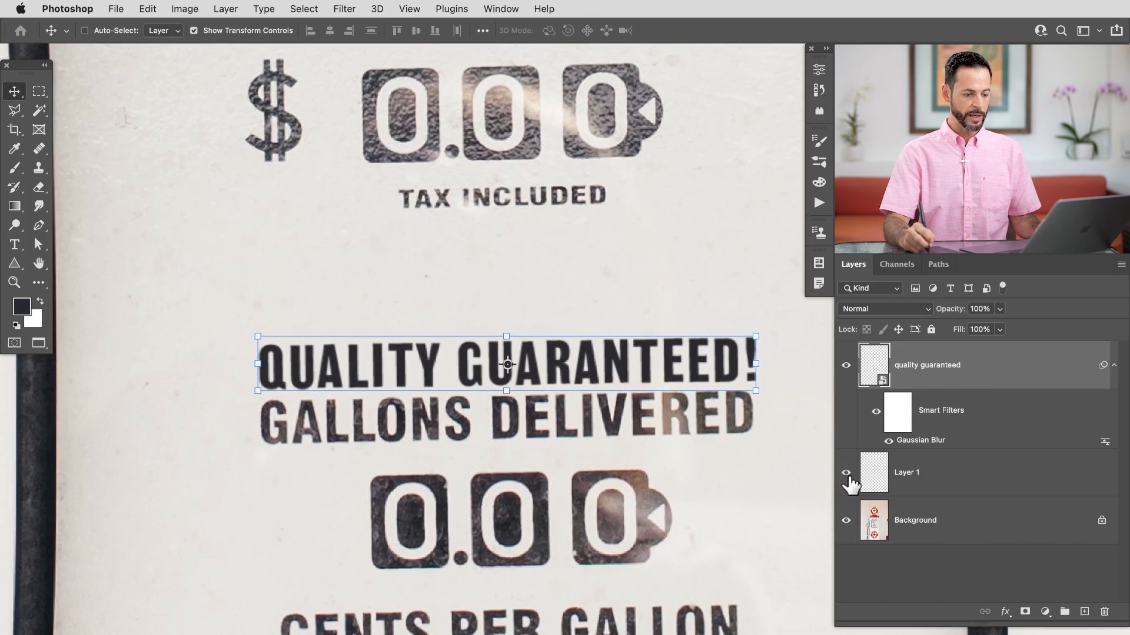
click(842, 474)
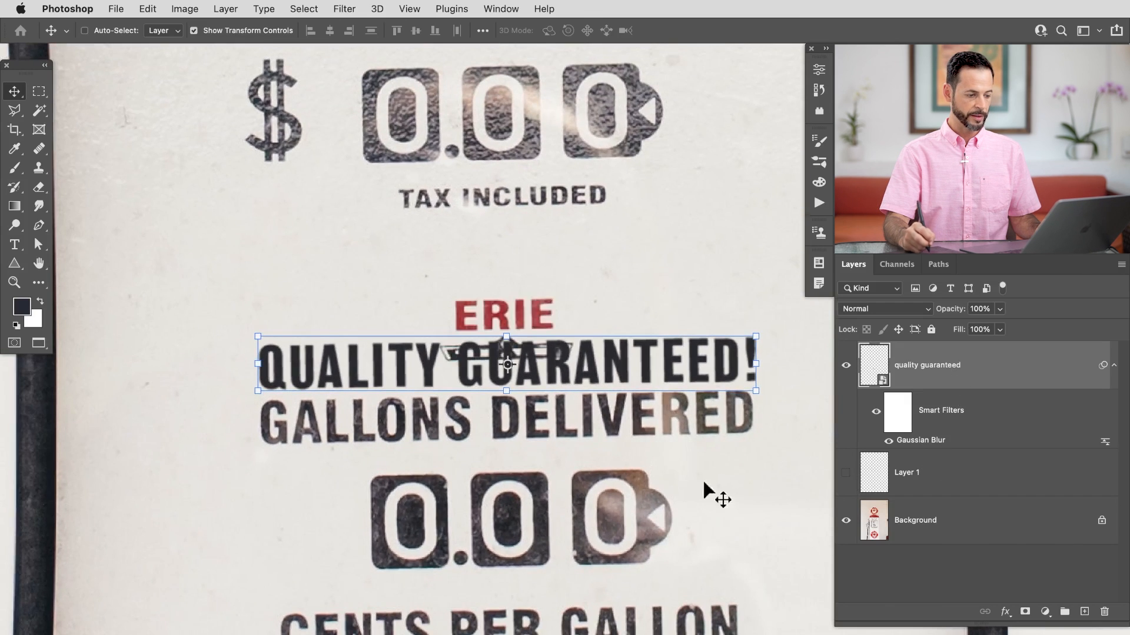
- Move the slogan between TAX INCLUDED and ERIE and shrink it around its centre
drag(703, 483, 625, 419)
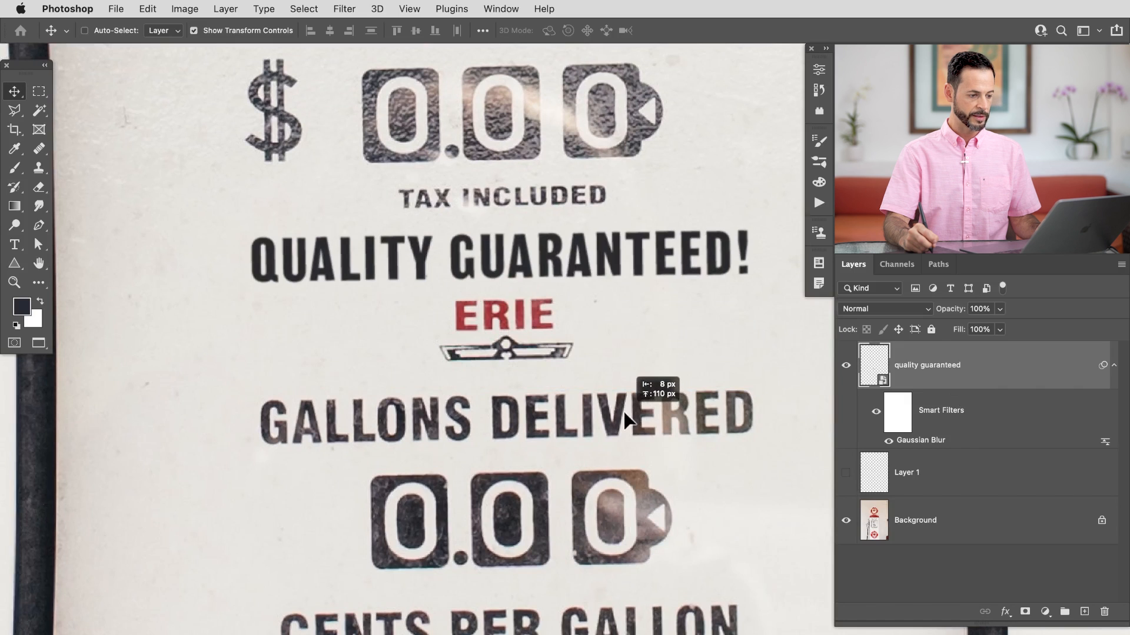
key(Left)
key(Left)
key(Left)
key(Left)
key(Left)
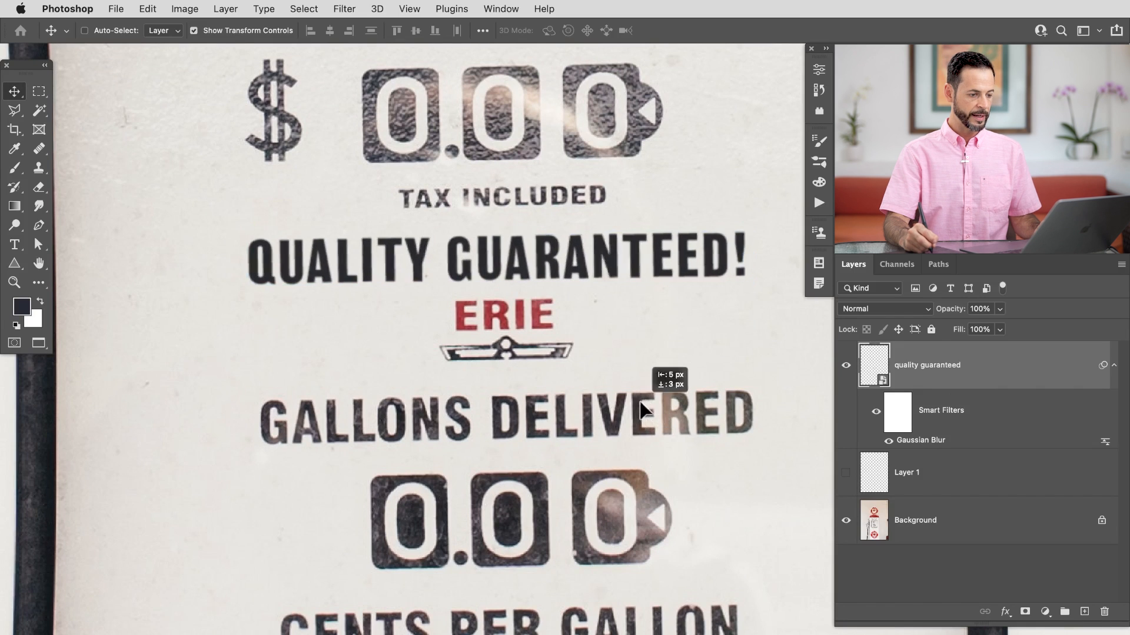
drag(642, 409, 647, 401)
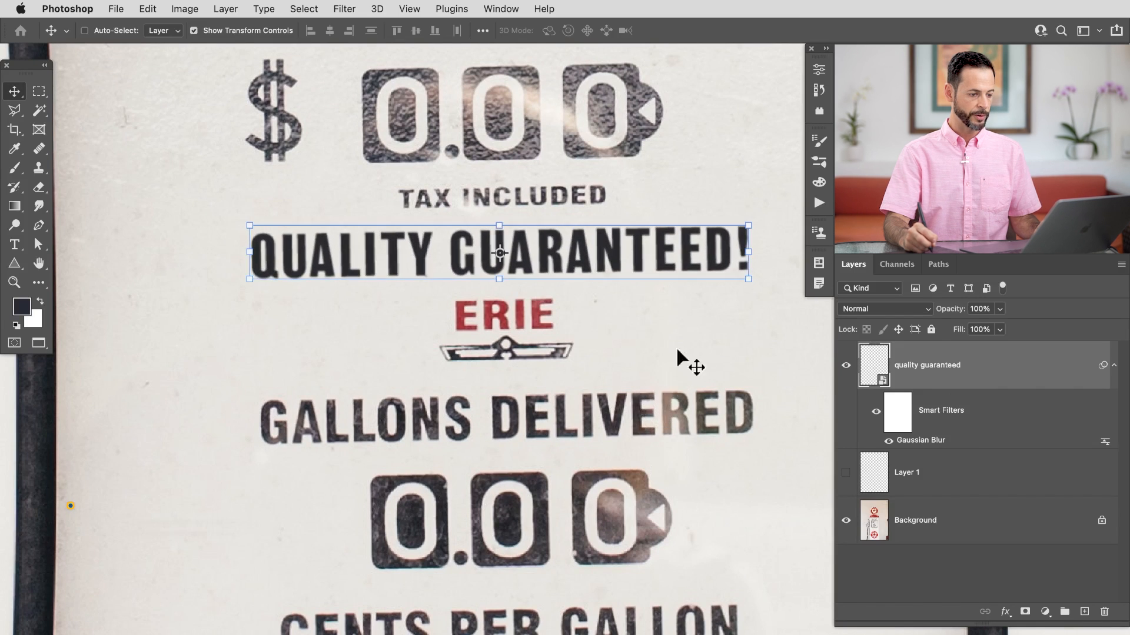
key(super+t)
drag(748, 226, 706, 238)
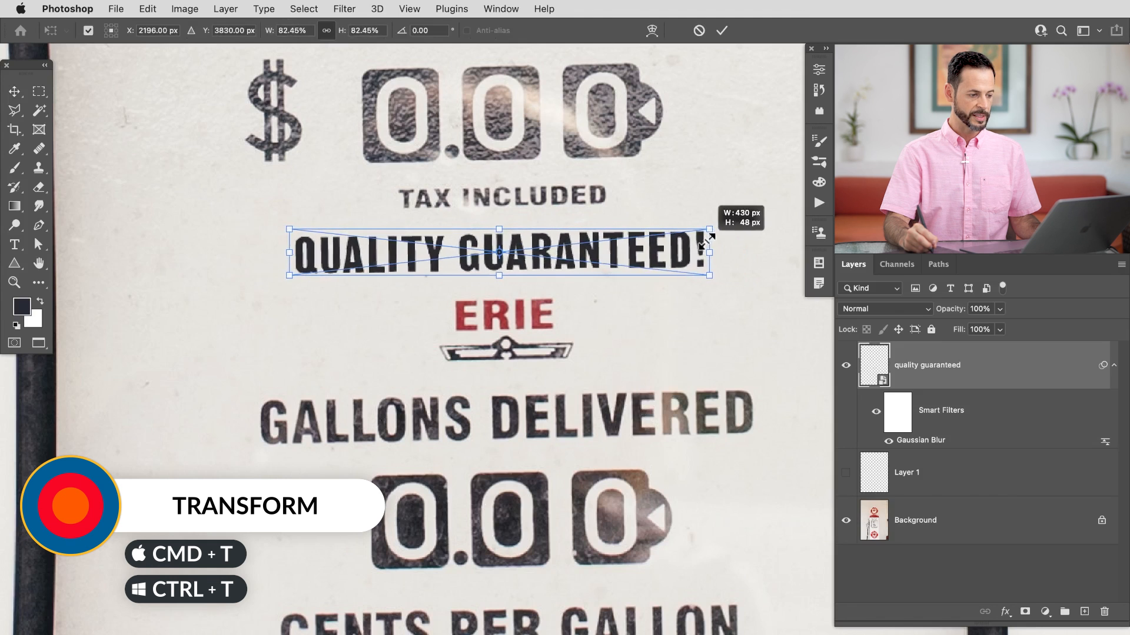
key(Return)
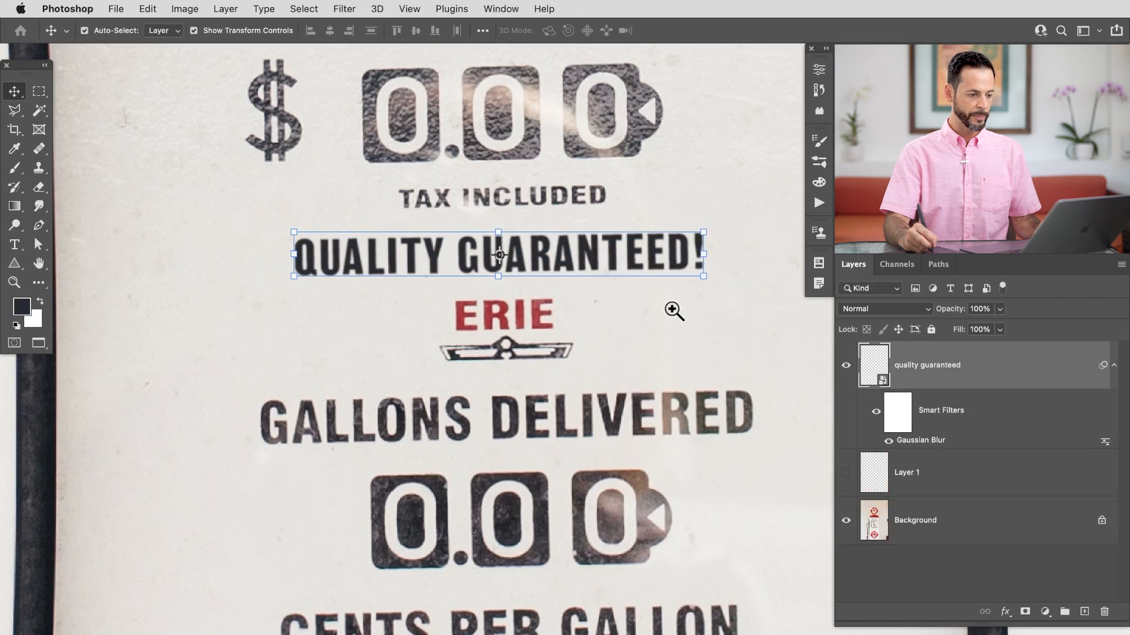
drag(674, 311, 722, 299)
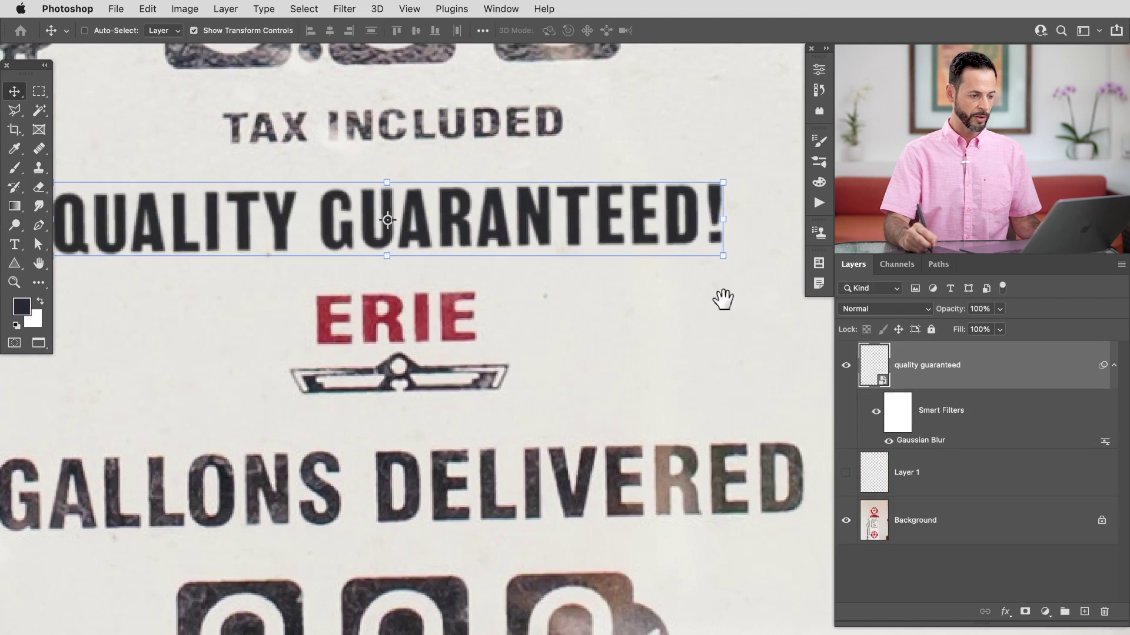
- Set the slogan's Gaussian Blur smart filter to a 0.3 px radius
double_click(918, 443)
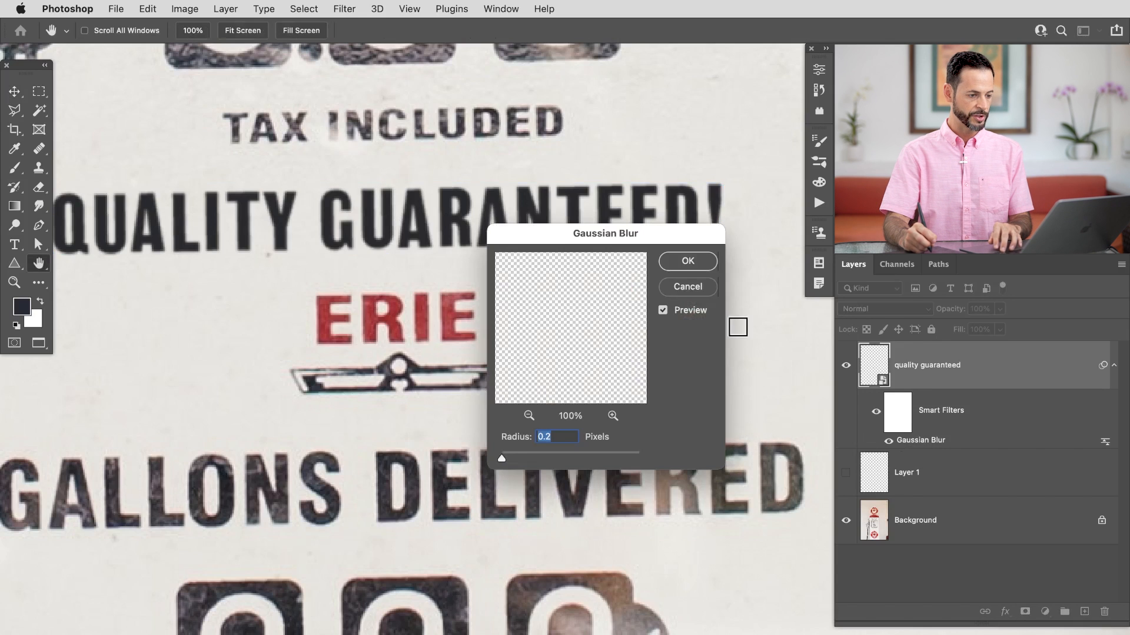
click(688, 263)
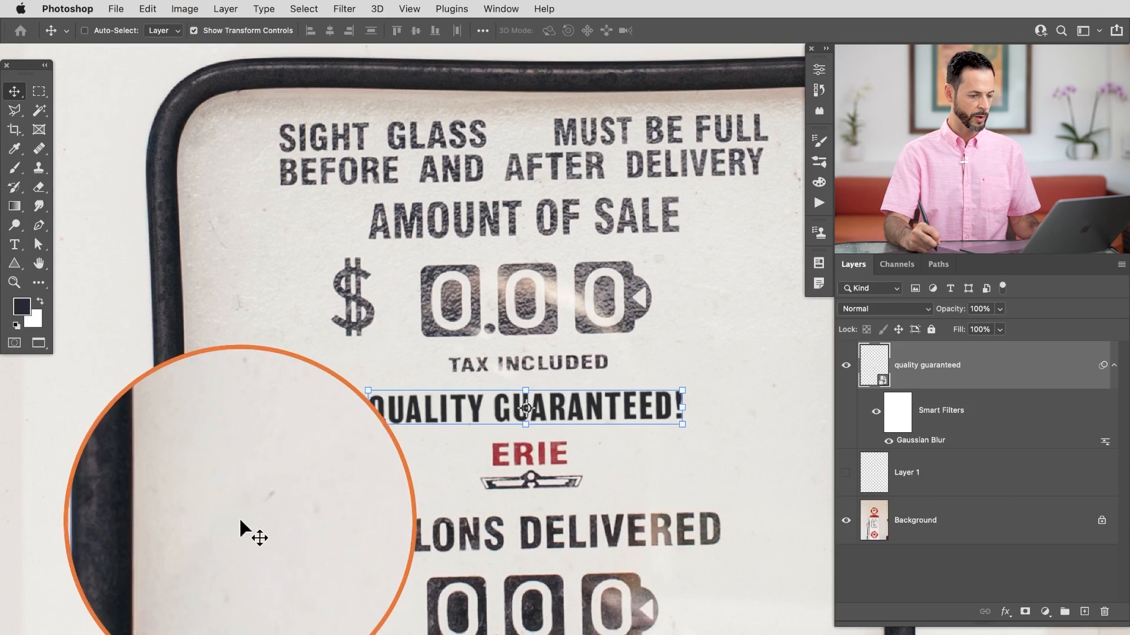
- Copy a tall strip of blank paper from the Background onto a new layer over the sign text
click(940, 525)
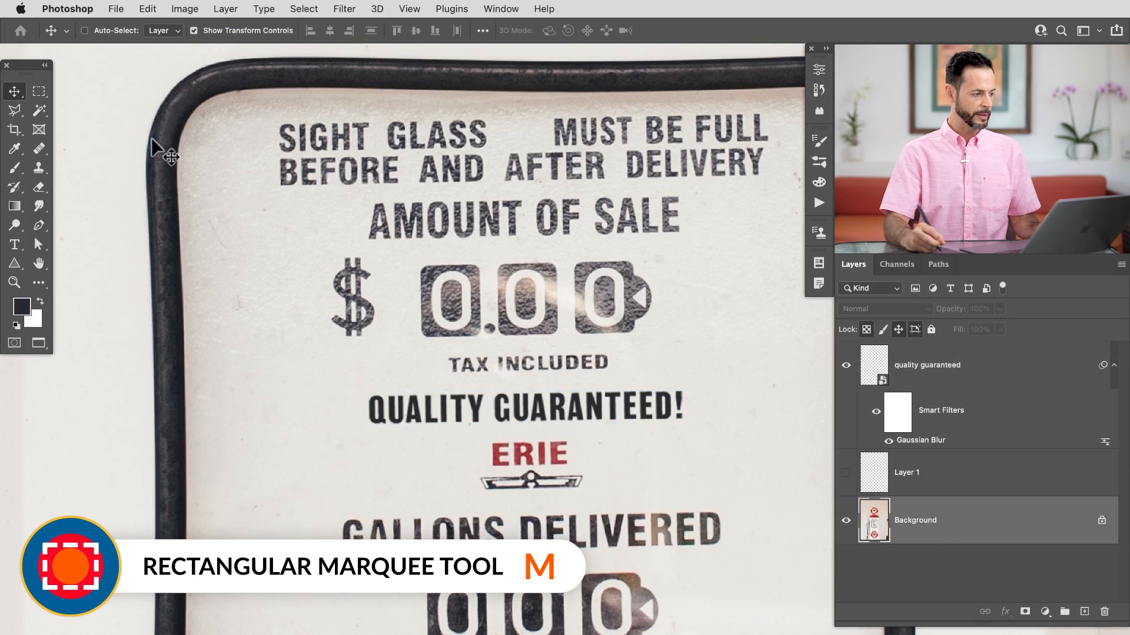
click(38, 92)
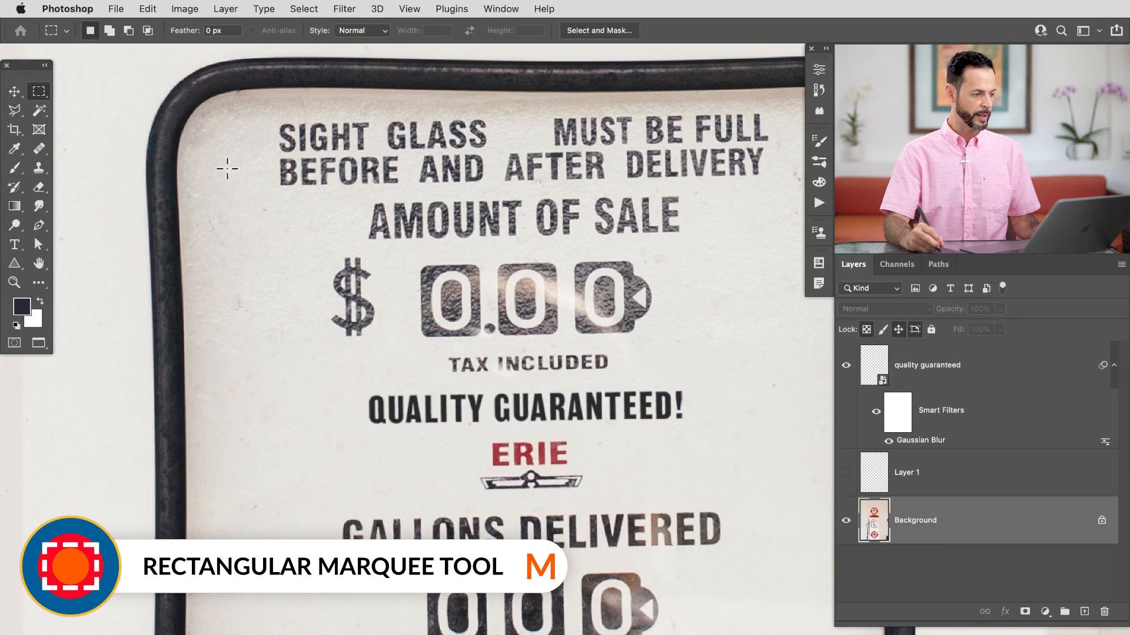
mouse_move(194, 150)
mouse_down()
mouse_move(221, 200)
mouse_move(270, 475)
mouse_up()
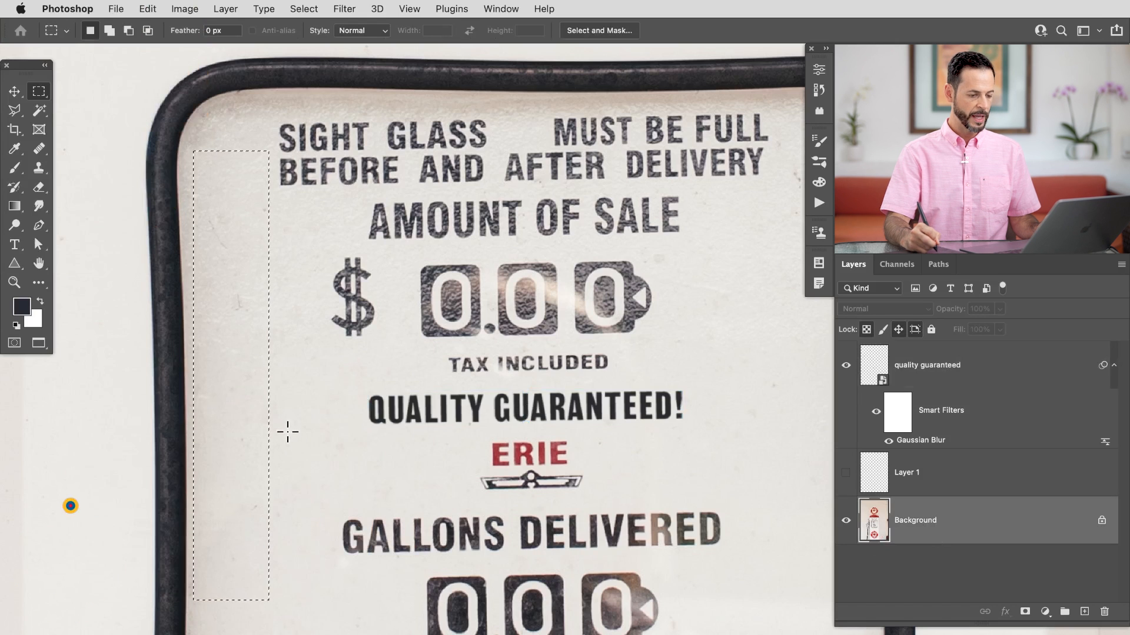
key(super+j)
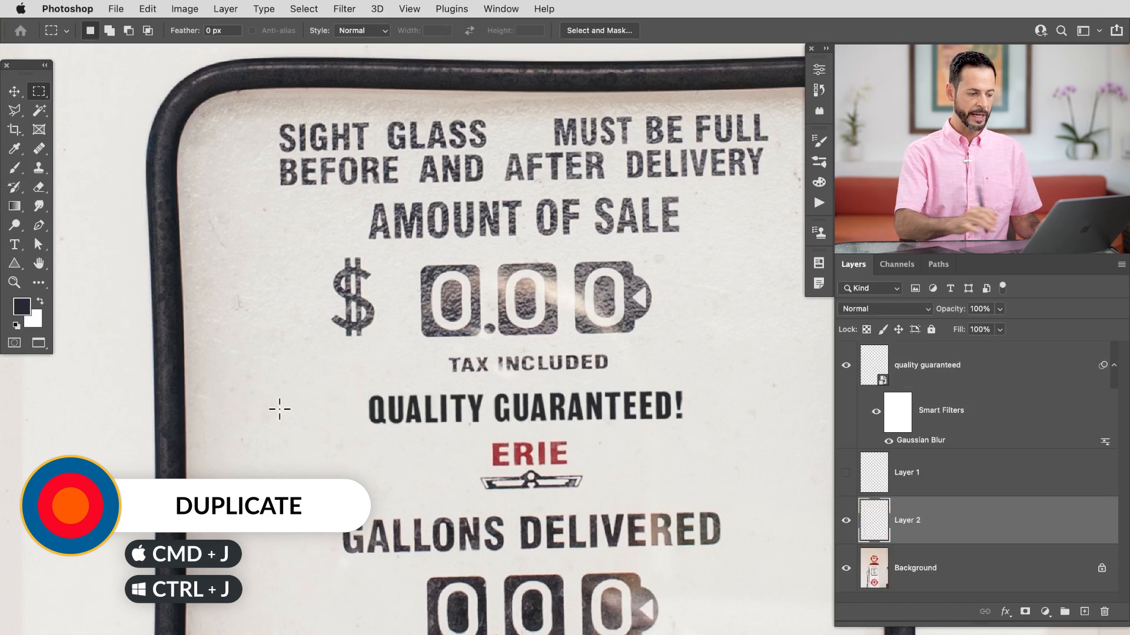
key(v)
drag(424, 442, 694, 432)
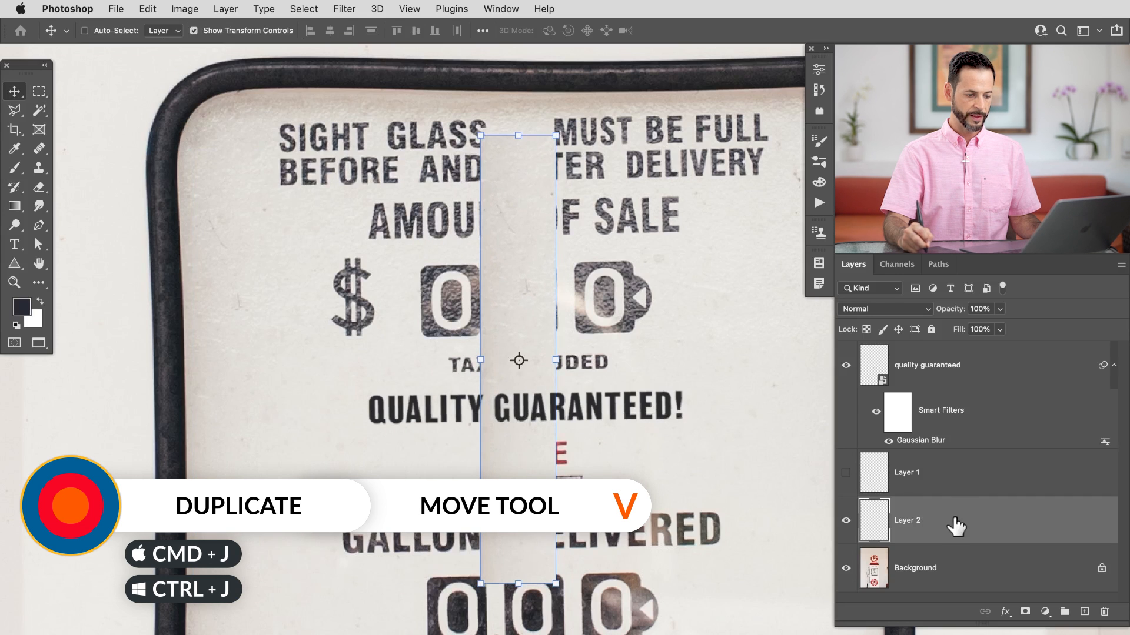
- Move the paper strip layer to the top and delete the old Layer 1
drag(956, 527, 978, 348)
click(967, 531)
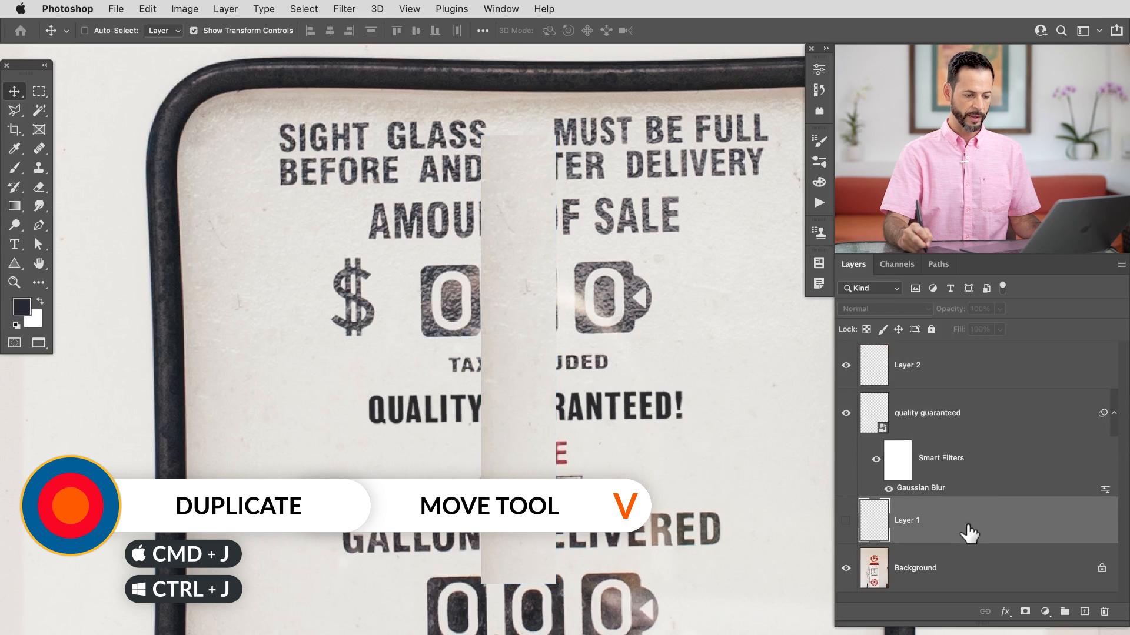
key(Delete)
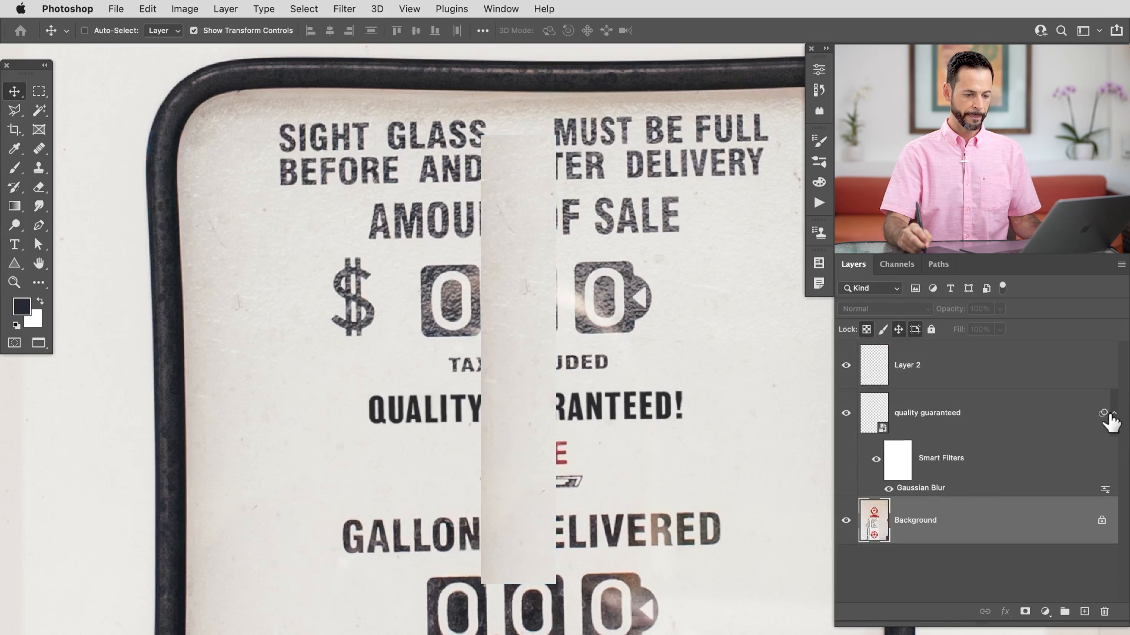
click(1108, 420)
- Rename the paper strip layer to Texture
click(1114, 414)
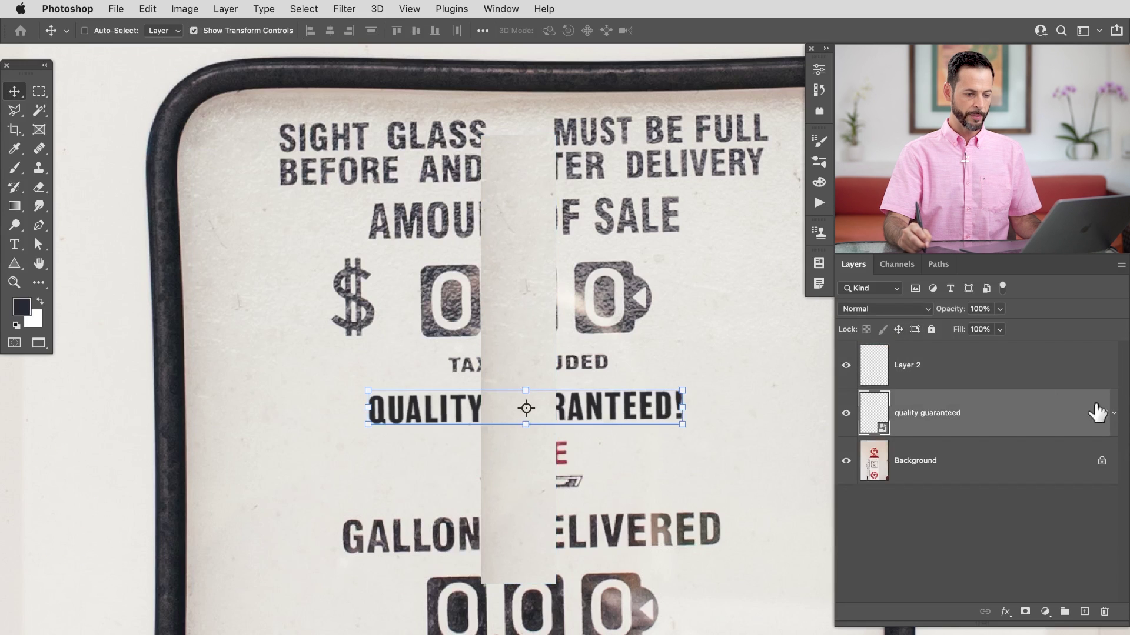
double_click(909, 366)
text(Text)
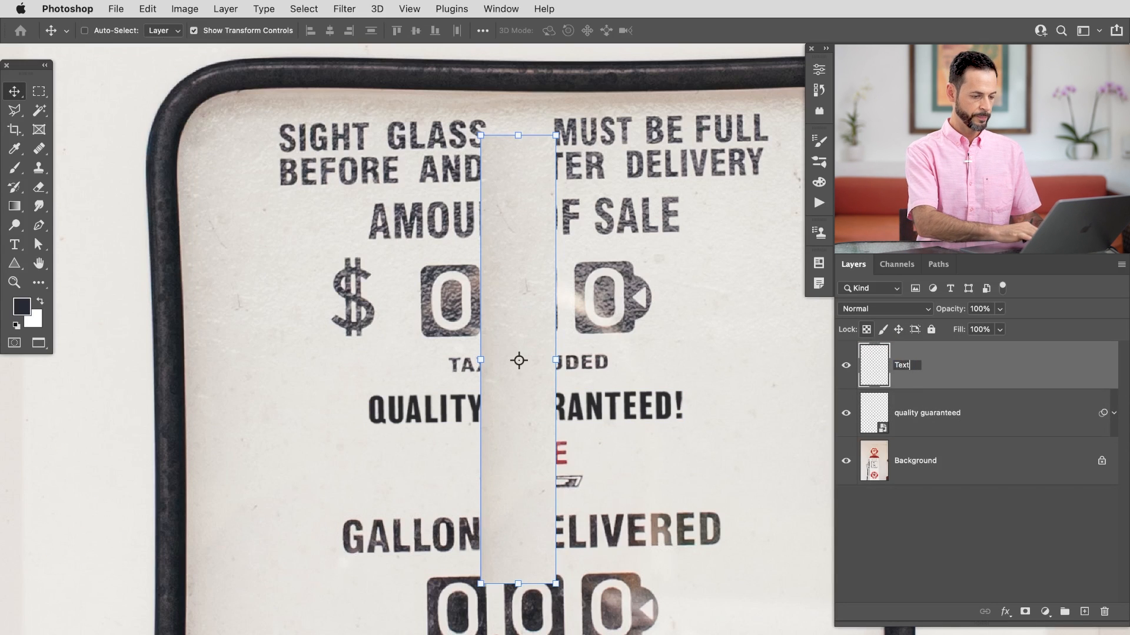
text(ure)
key(Return)
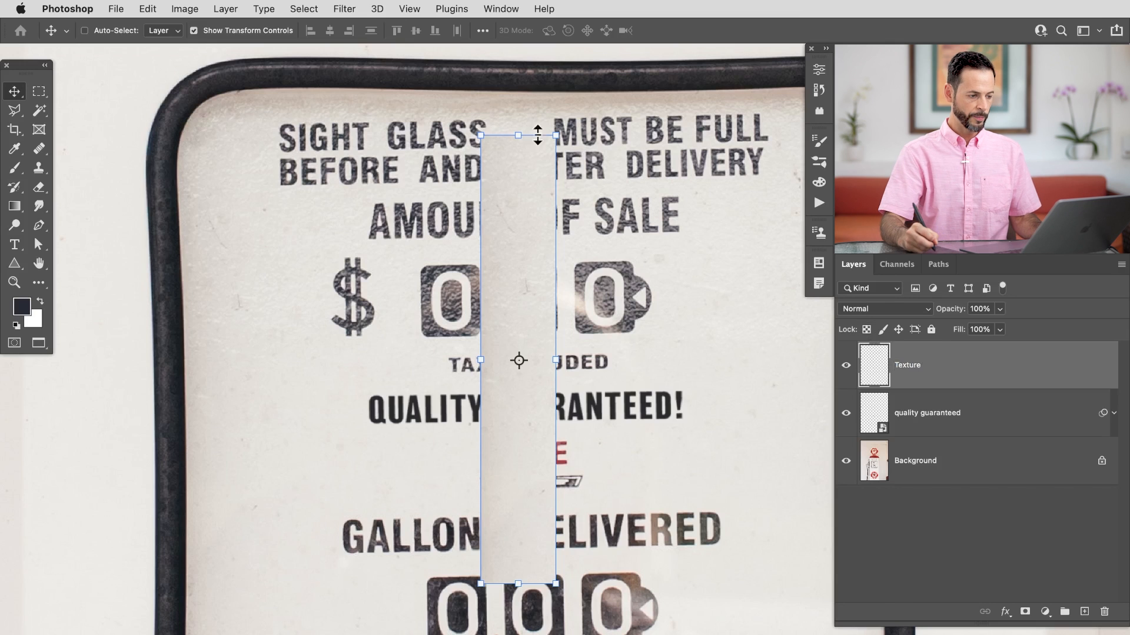
- Rotate the Texture patch to lie horizontally and place it over the slogan
drag(567, 126, 725, 393)
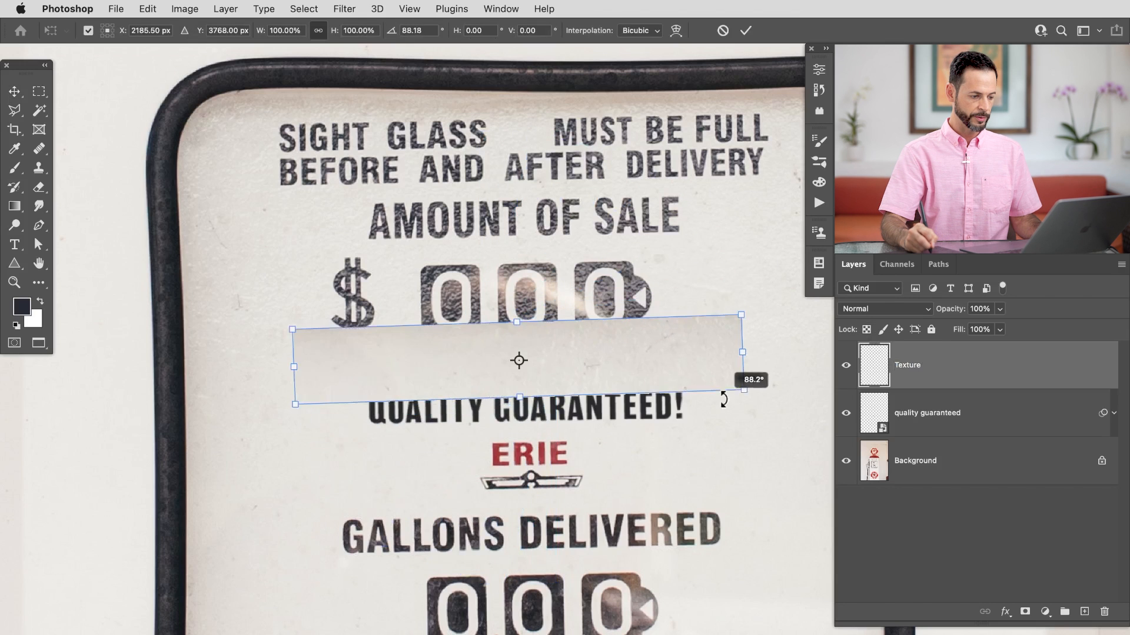
drag(655, 371, 668, 416)
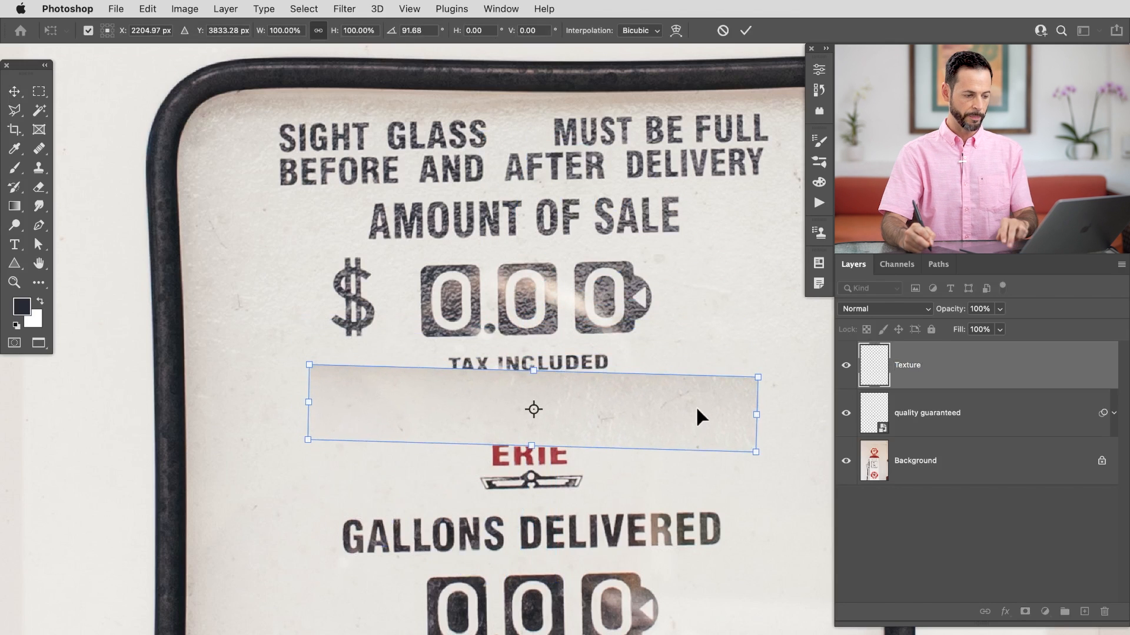
key(Return)
super+click(631, 445)
drag(634, 446, 653, 443)
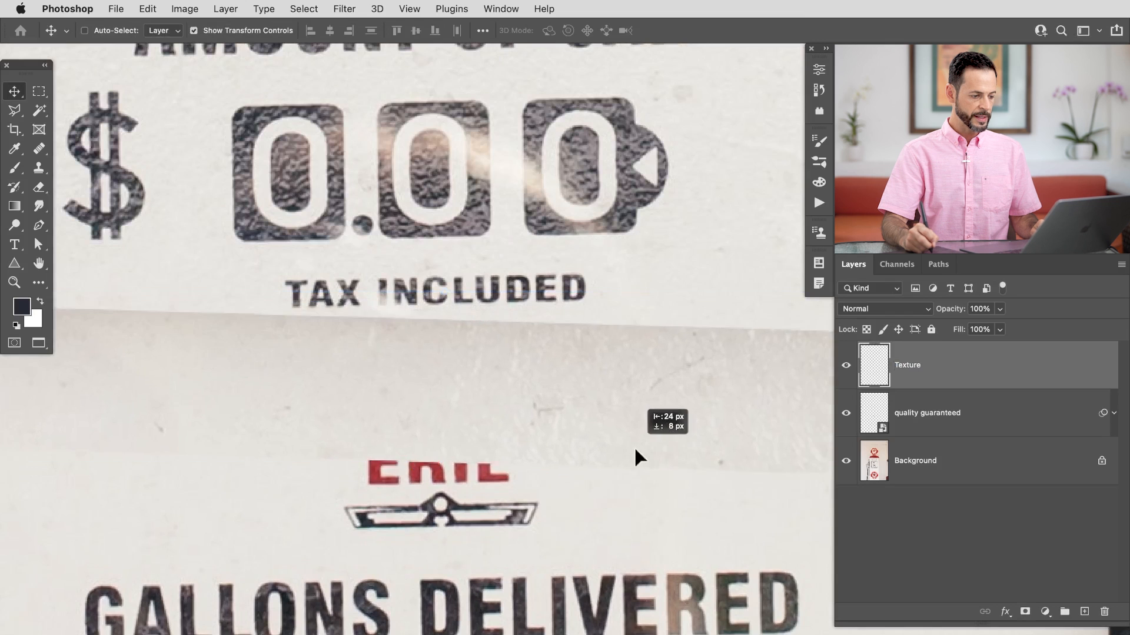
scroll(653, 440, down, 3)
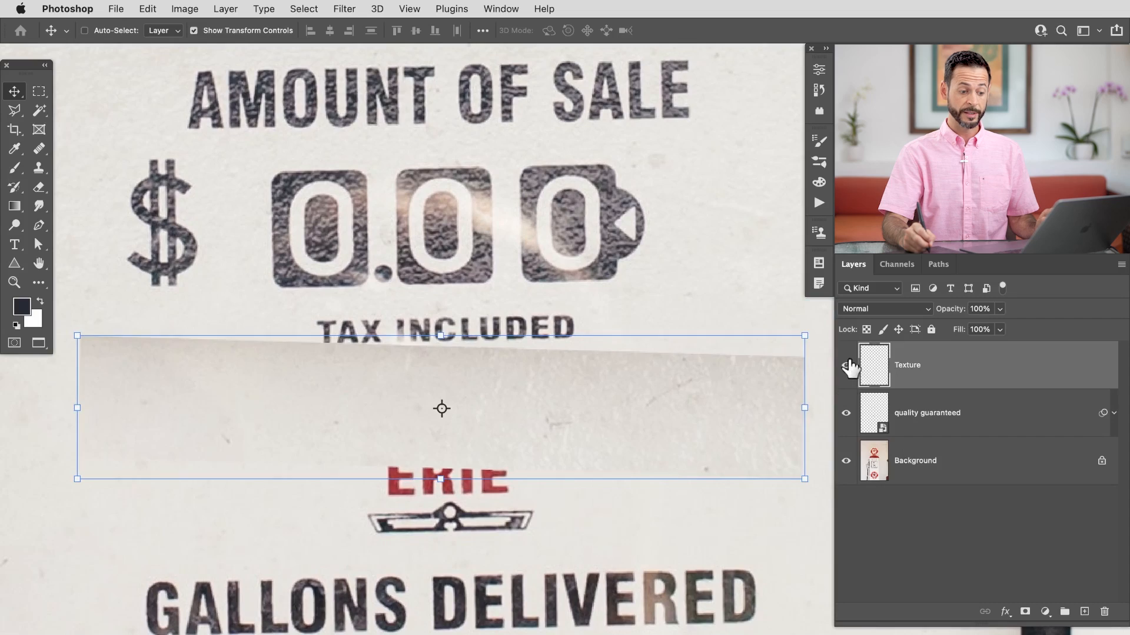
- Toggle the Texture layer's visibility to compare the covered and uncovered slogan
click(845, 367)
click(845, 367)
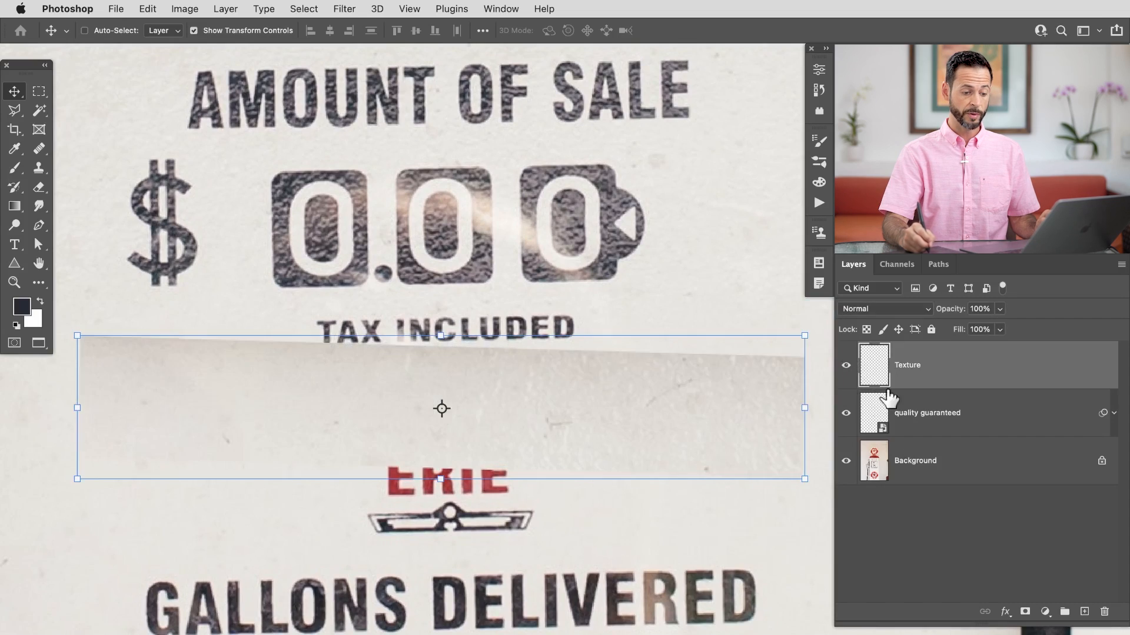
click(991, 427)
click(845, 367)
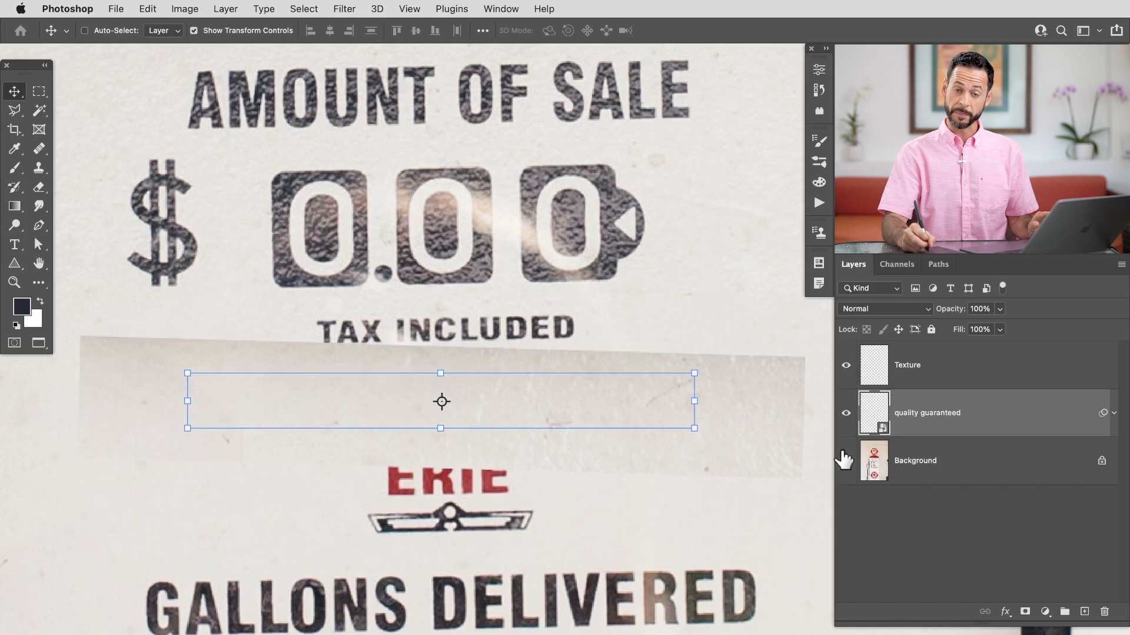
click(952, 380)
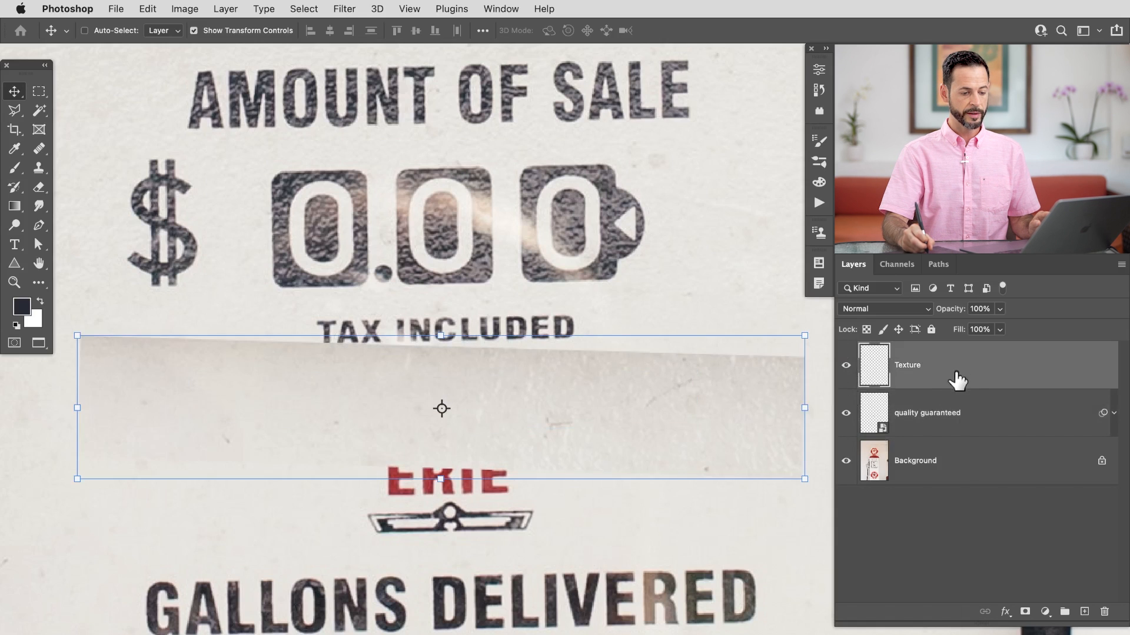
right_click(958, 380)
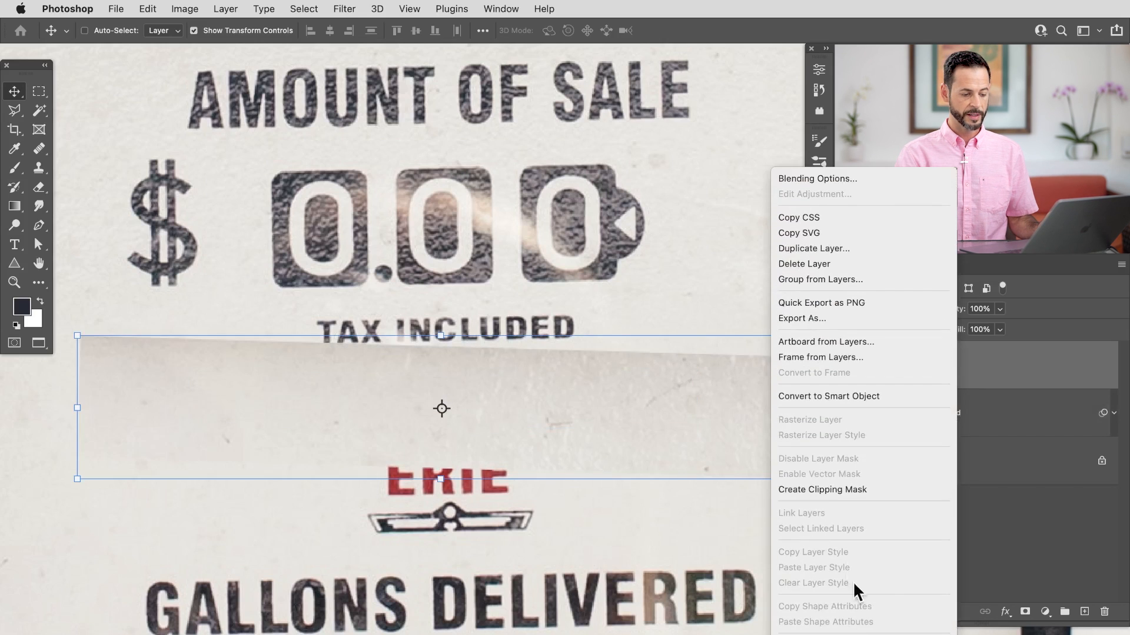
- Clip the Texture layer to the slogan and toggle it to compare the textured lettering
click(830, 490)
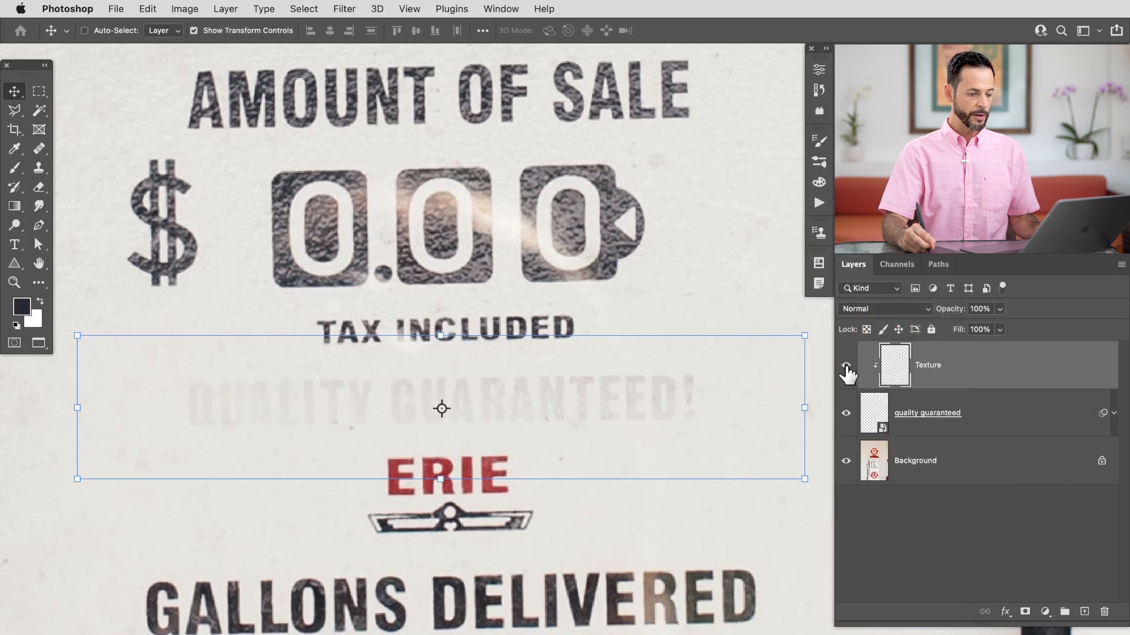
click(846, 366)
click(846, 365)
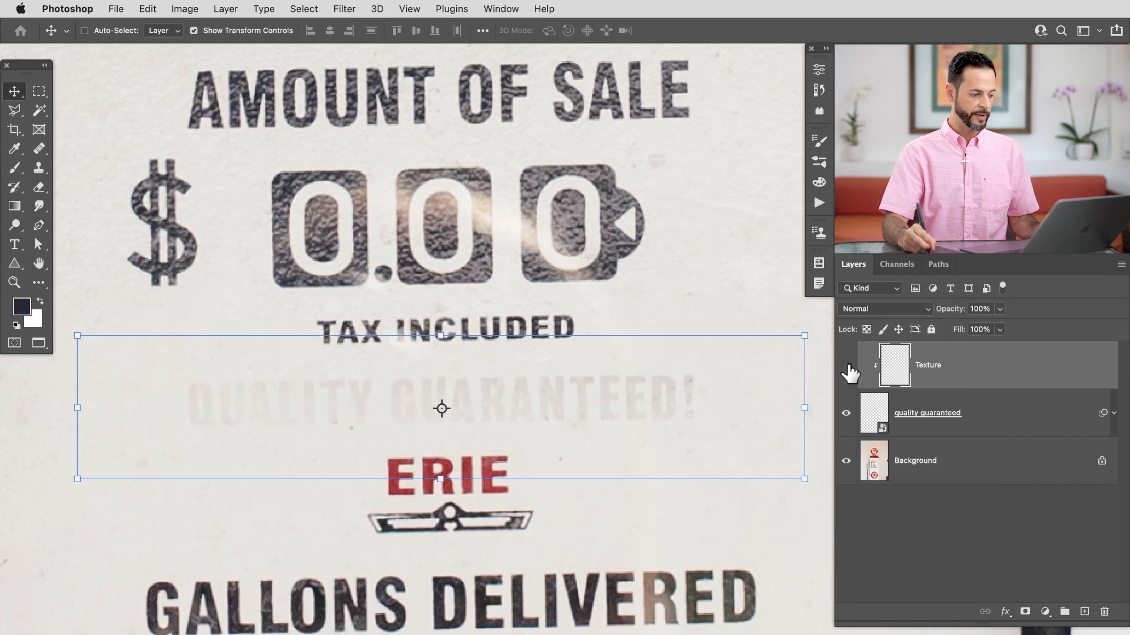
click(845, 365)
click(846, 365)
click(845, 365)
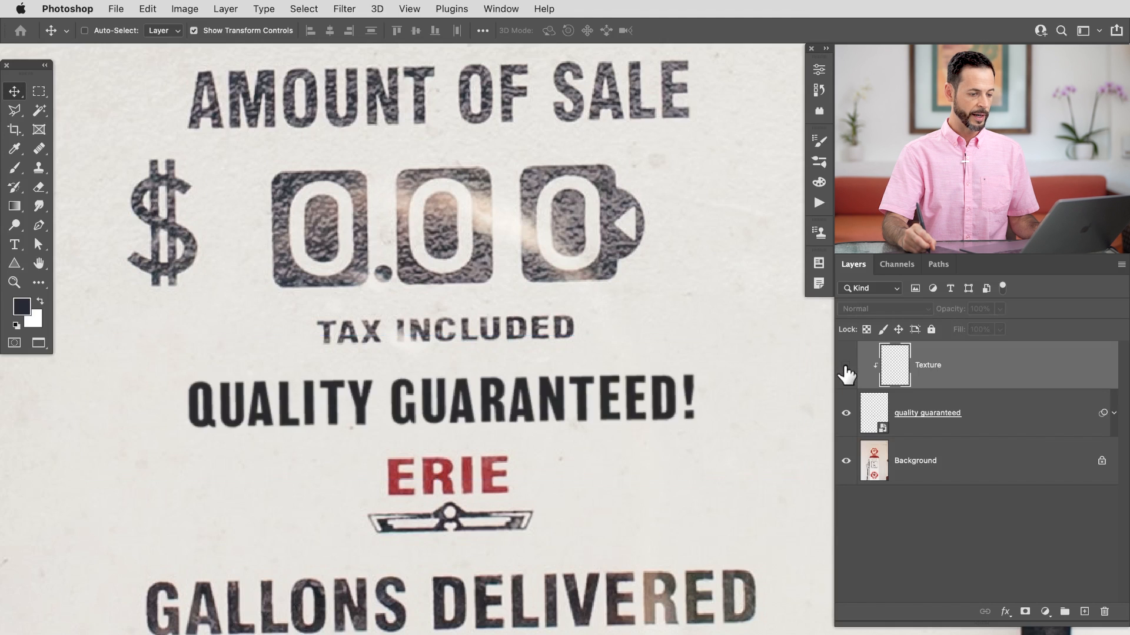
click(846, 366)
click(846, 365)
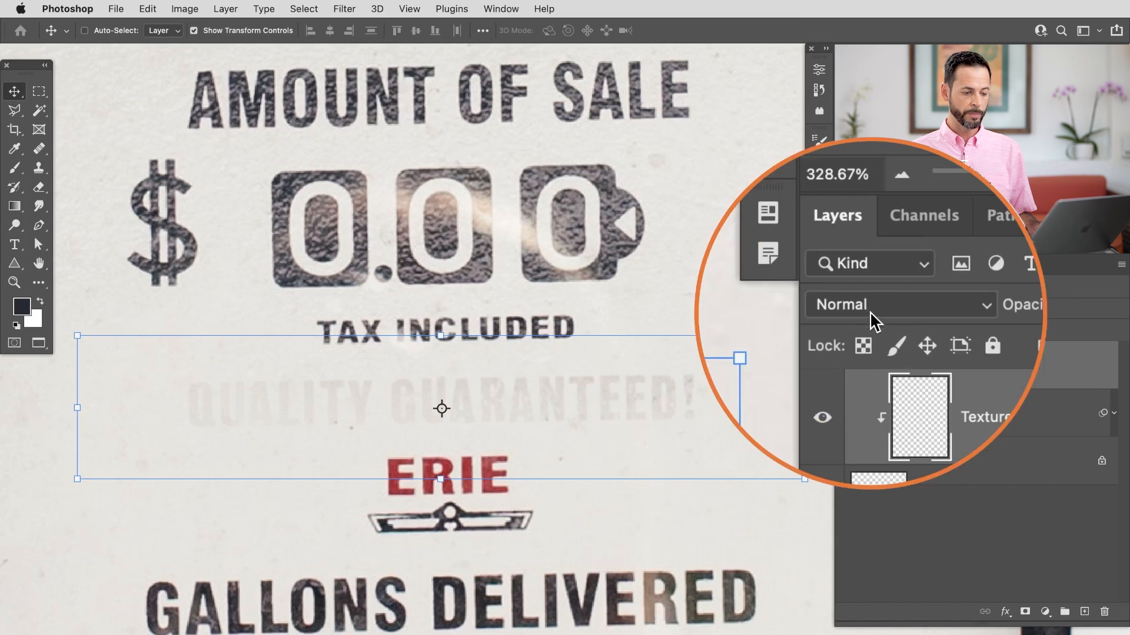
- Set the Texture layer's blend mode to Screen and nudge it within the letters
click(870, 312)
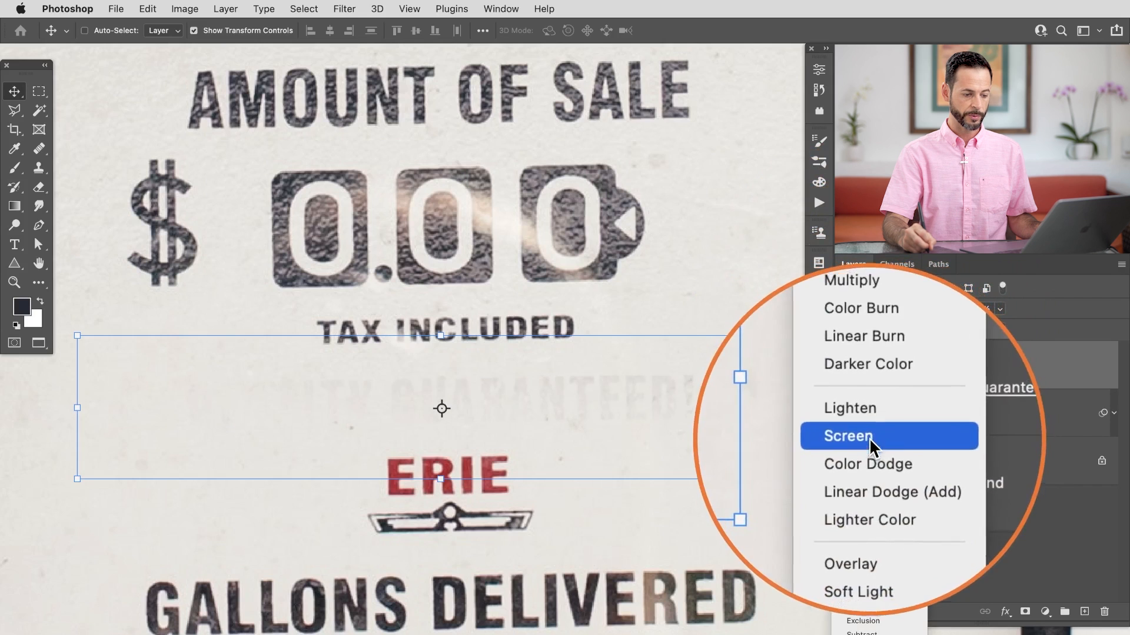
click(869, 439)
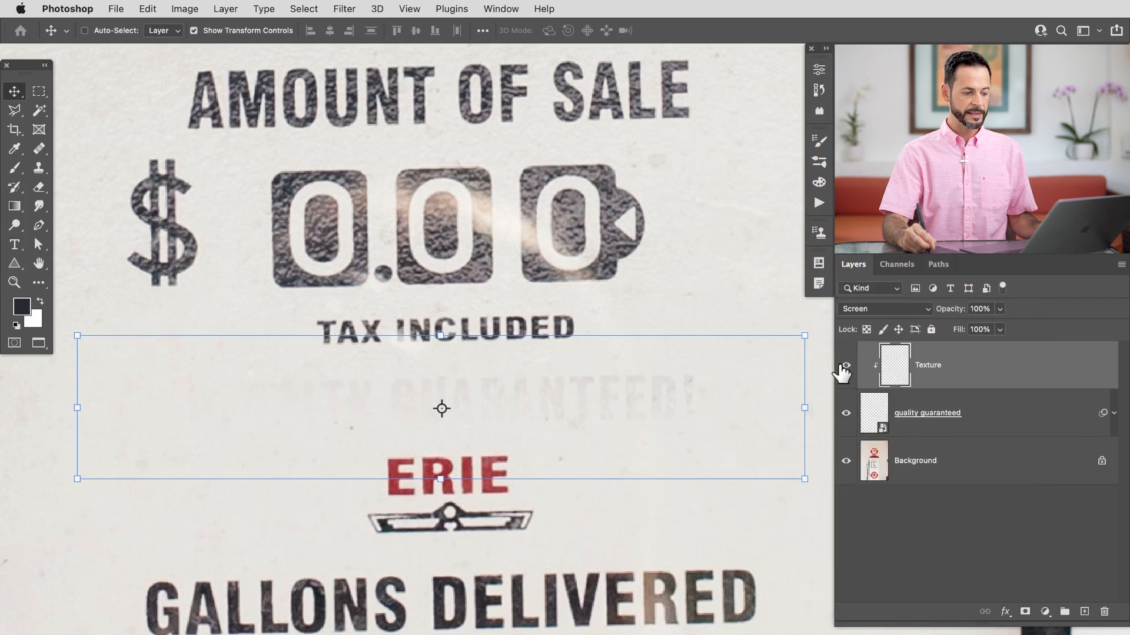
drag(736, 426, 739, 406)
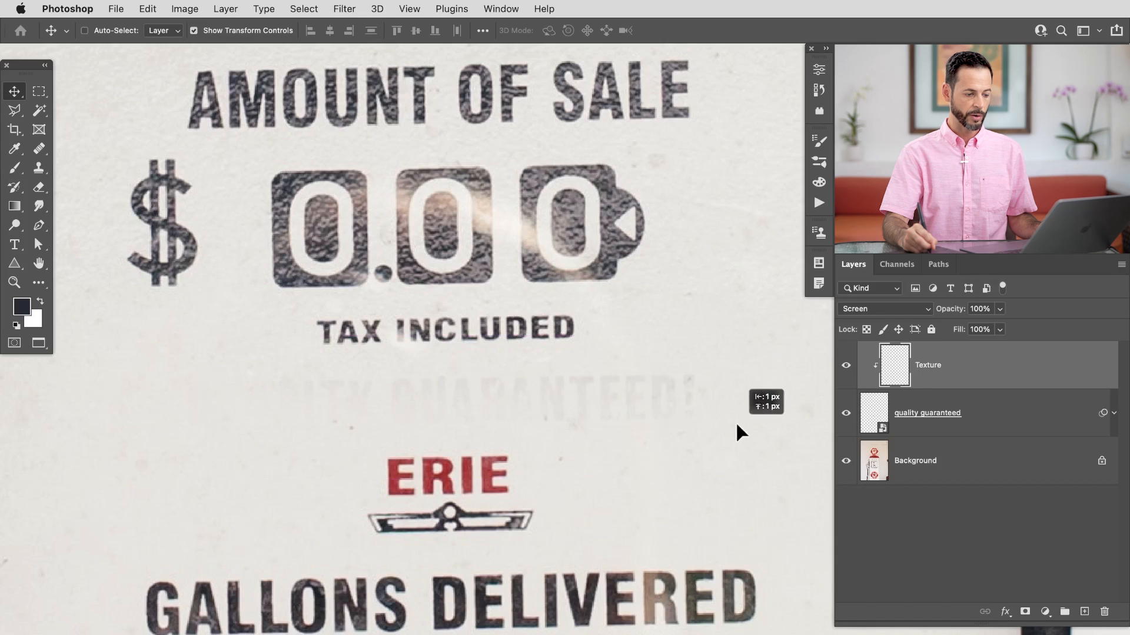
- Raise the Texture layer's Levels black input to 218 so the lettering reads dark with subtle grain
drag(737, 431, 737, 432)
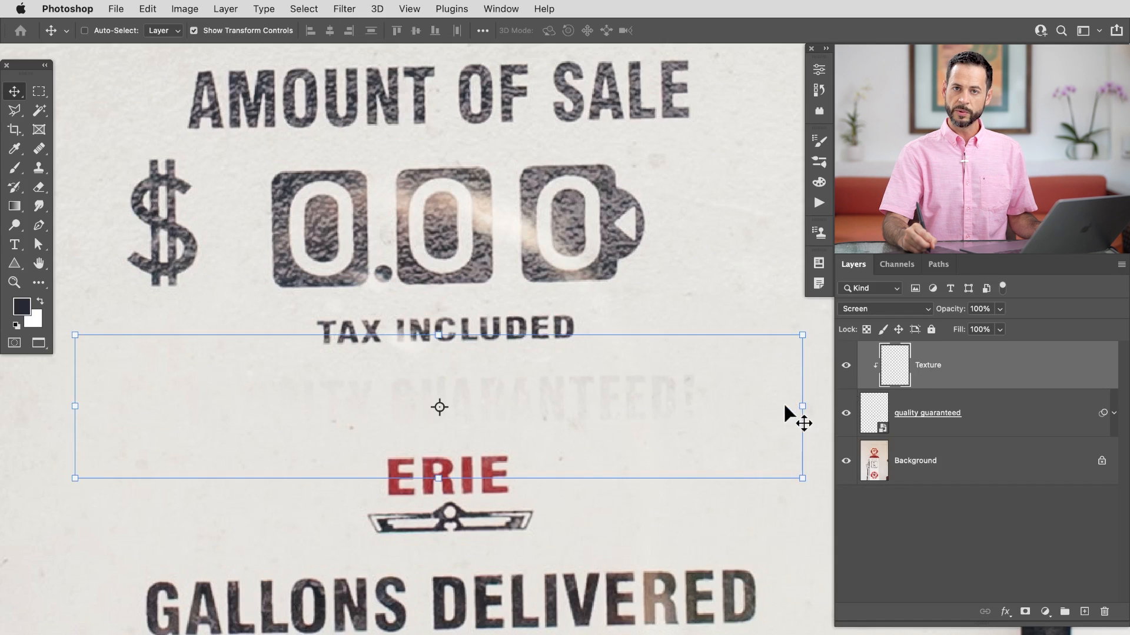
click(846, 365)
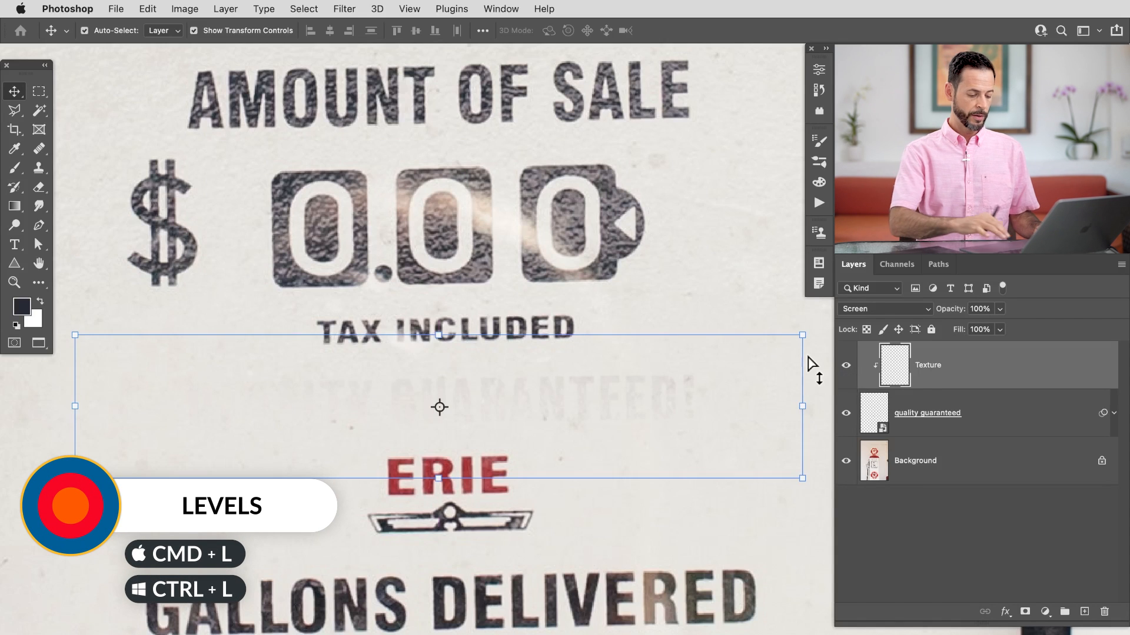
key(super+l)
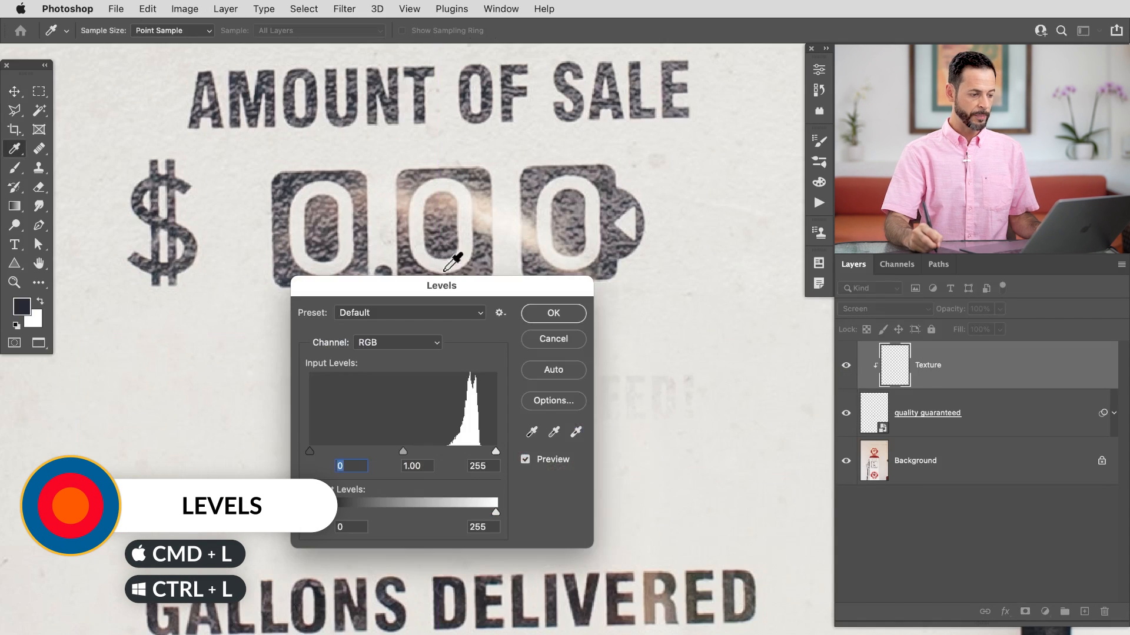
drag(481, 281, 298, 150)
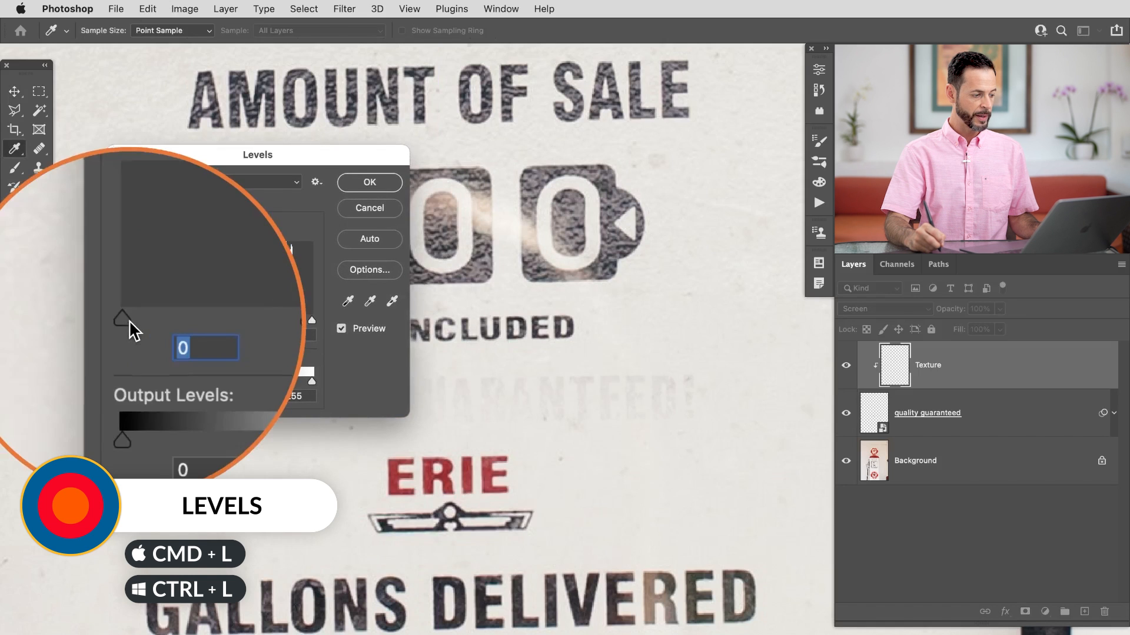
drag(126, 319, 285, 316)
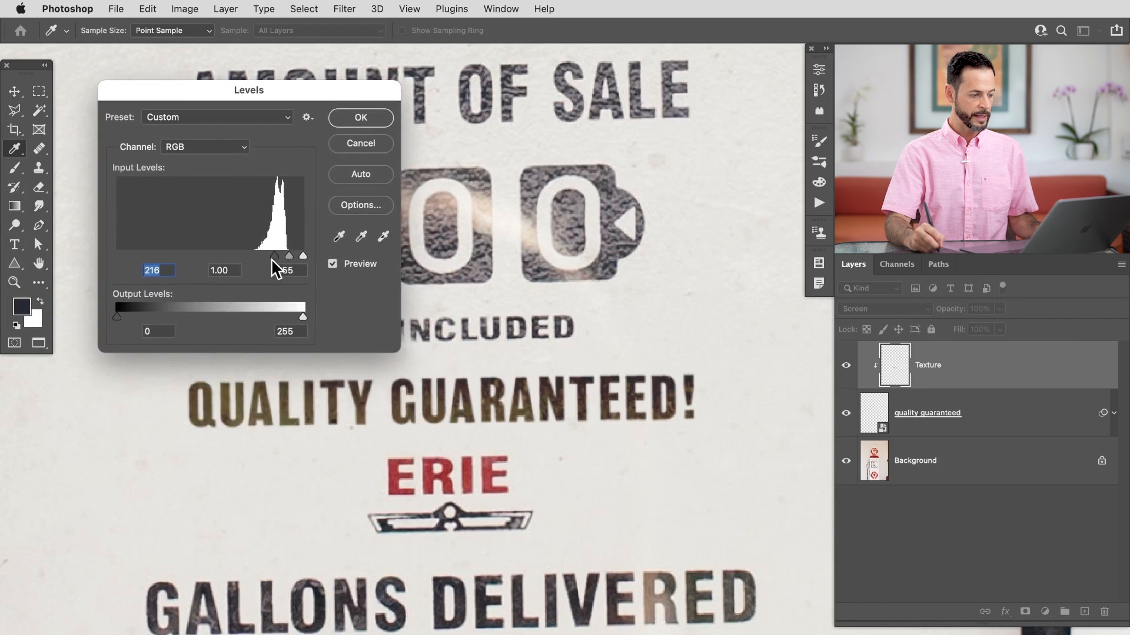
drag(271, 259, 275, 255)
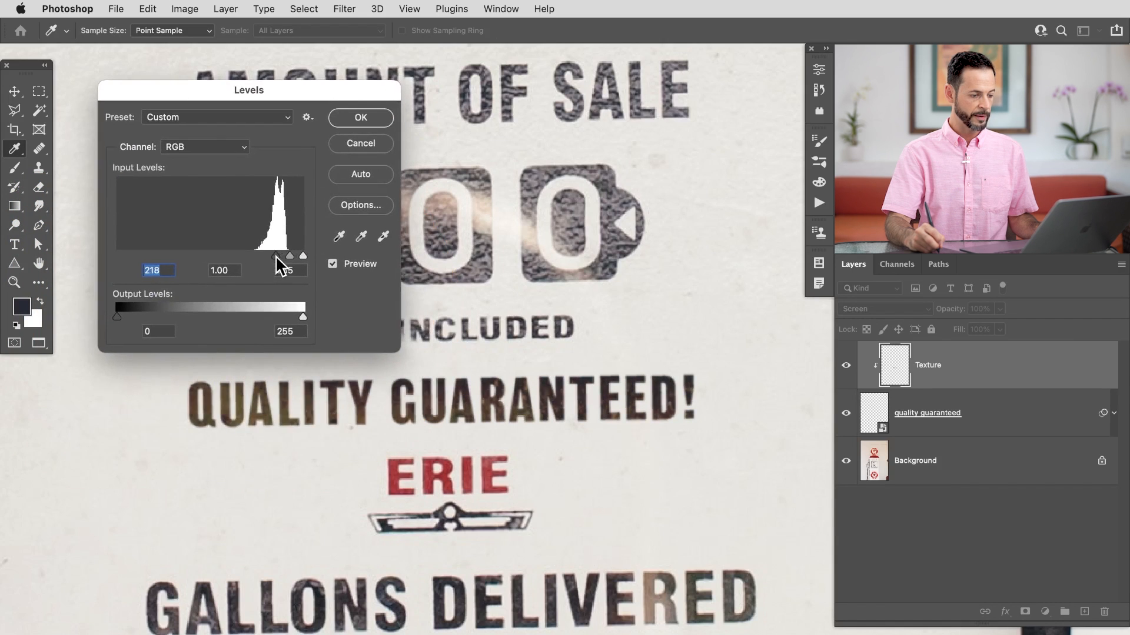
drag(275, 255, 276, 254)
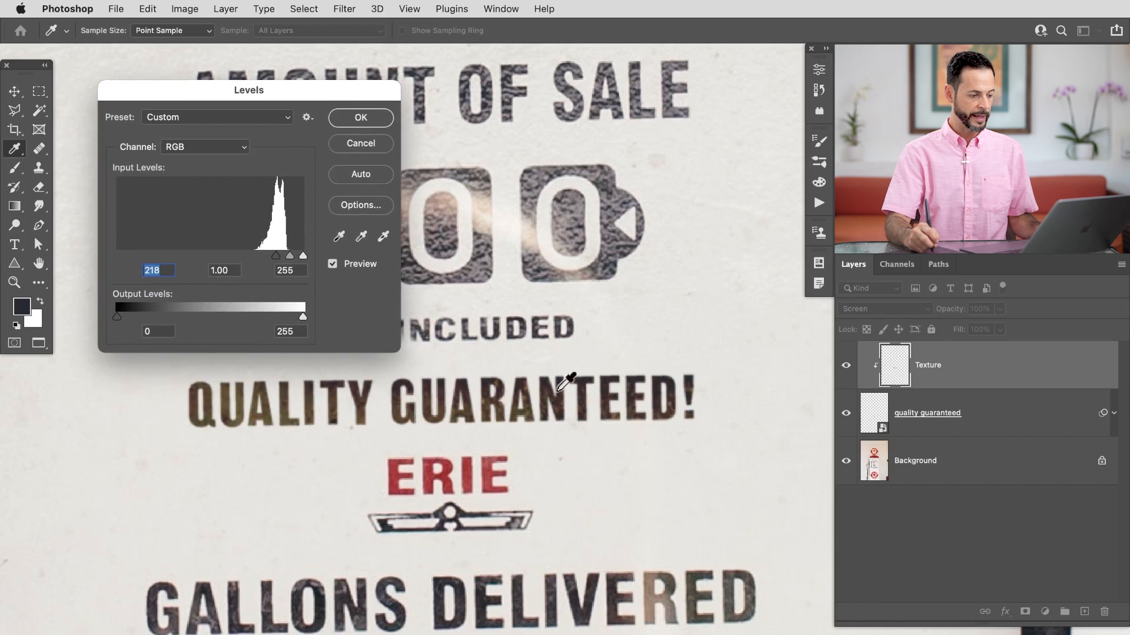
click(361, 118)
key(v)
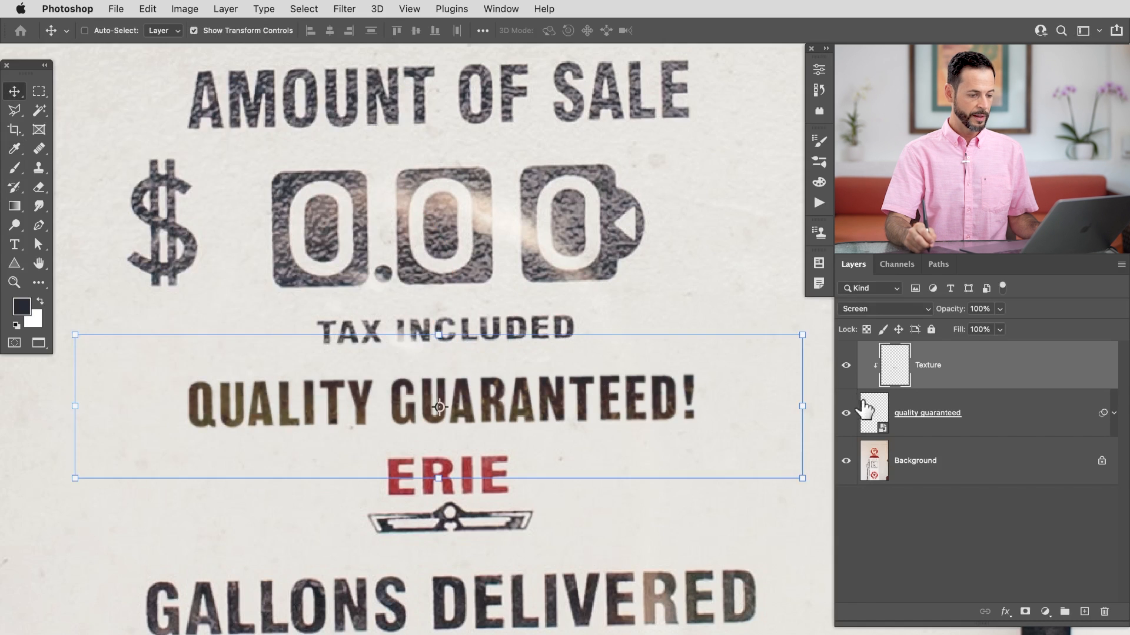
- Compare the letters with and without texture, then shift the grain inside GUARANTEED and bring QUALITY into view
super+click(467, 429)
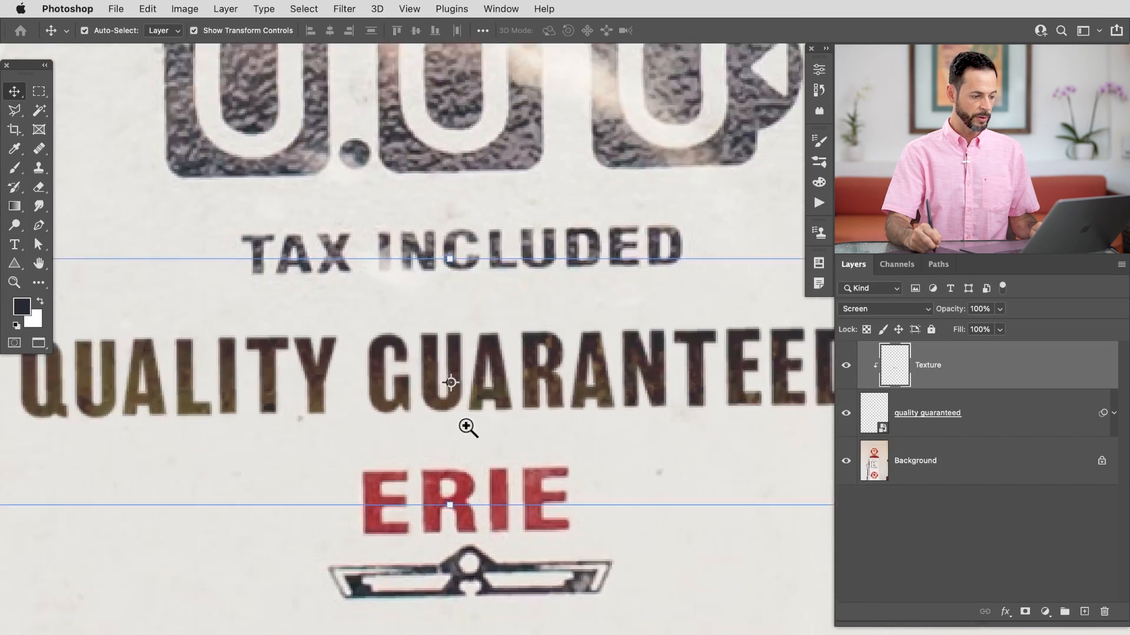
click(840, 366)
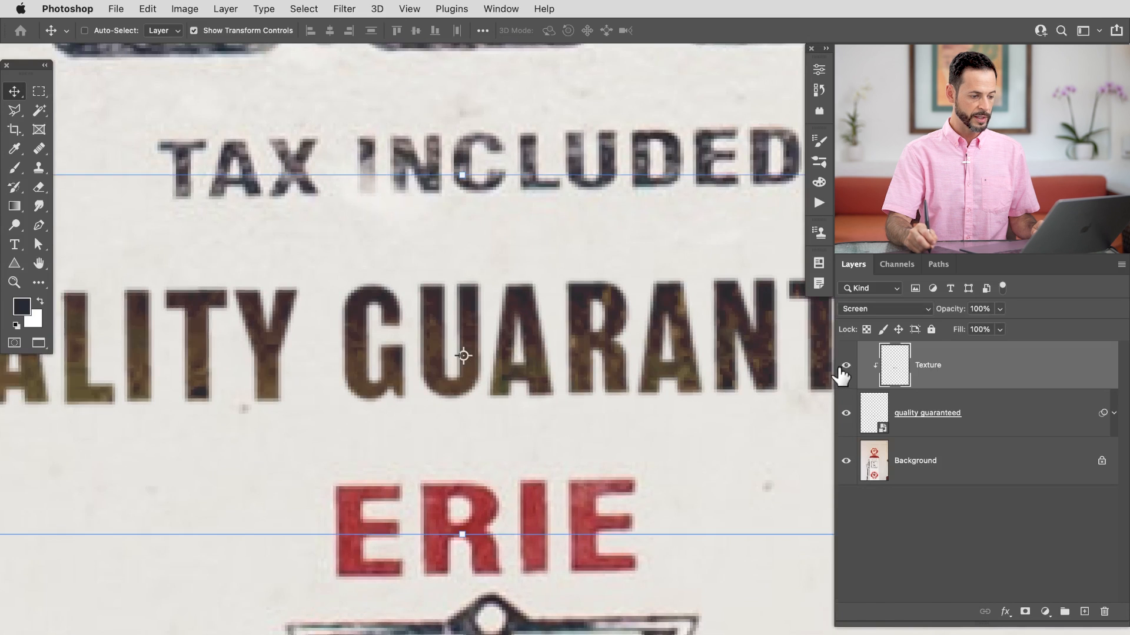
click(842, 366)
mouse_move(732, 402)
mouse_down()
mouse_move(661, 357)
mouse_move(619, 437)
mouse_move(695, 440)
mouse_move(672, 433)
mouse_up()
mouse_move(419, 429)
mouse_down()
mouse_move(608, 446)
mouse_move(587, 404)
mouse_move(564, 460)
mouse_move(572, 436)
mouse_move(596, 432)
mouse_move(547, 485)
mouse_up()
- Desaturate the Texture layer with Hue/Saturation at -90 so the letters read dark grey
key(ctrl+u)
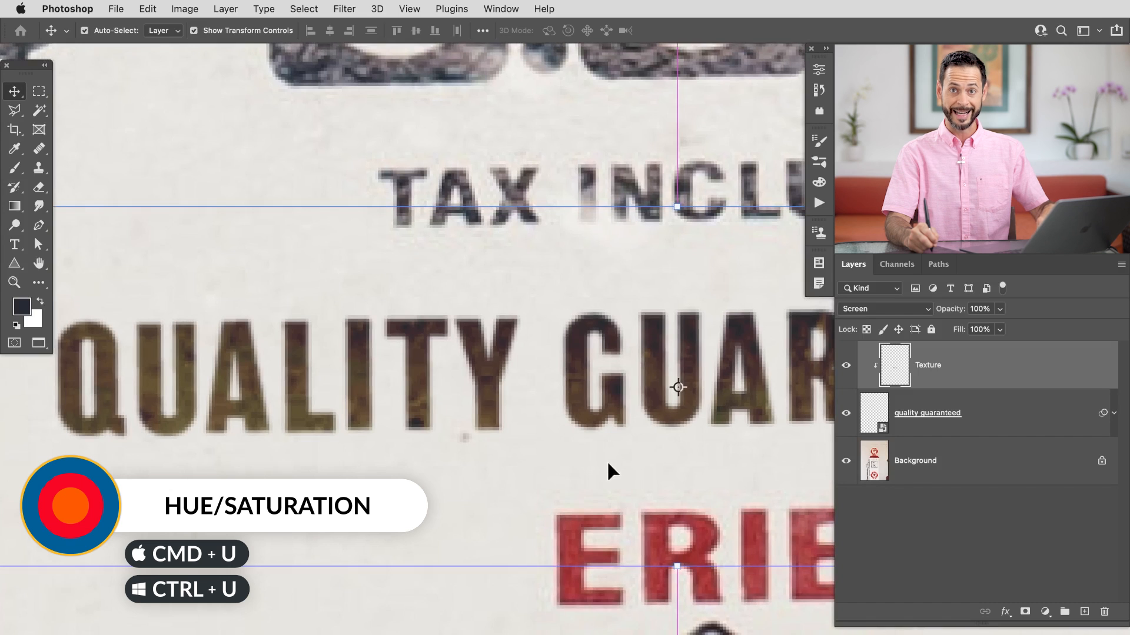
click(183, 9)
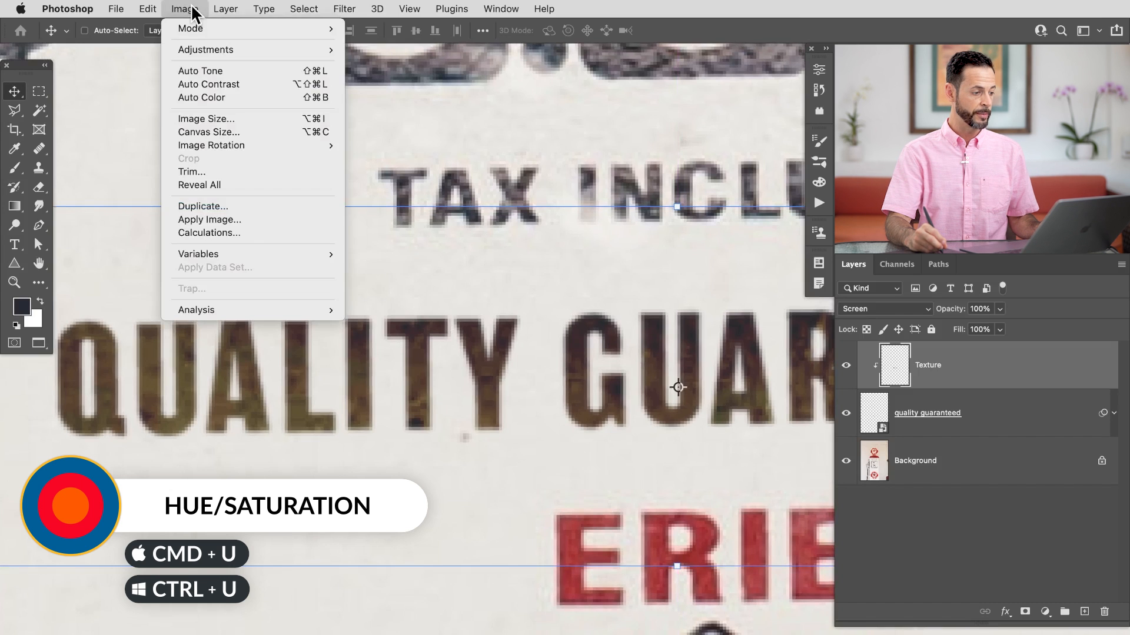
mouse_move(206, 50)
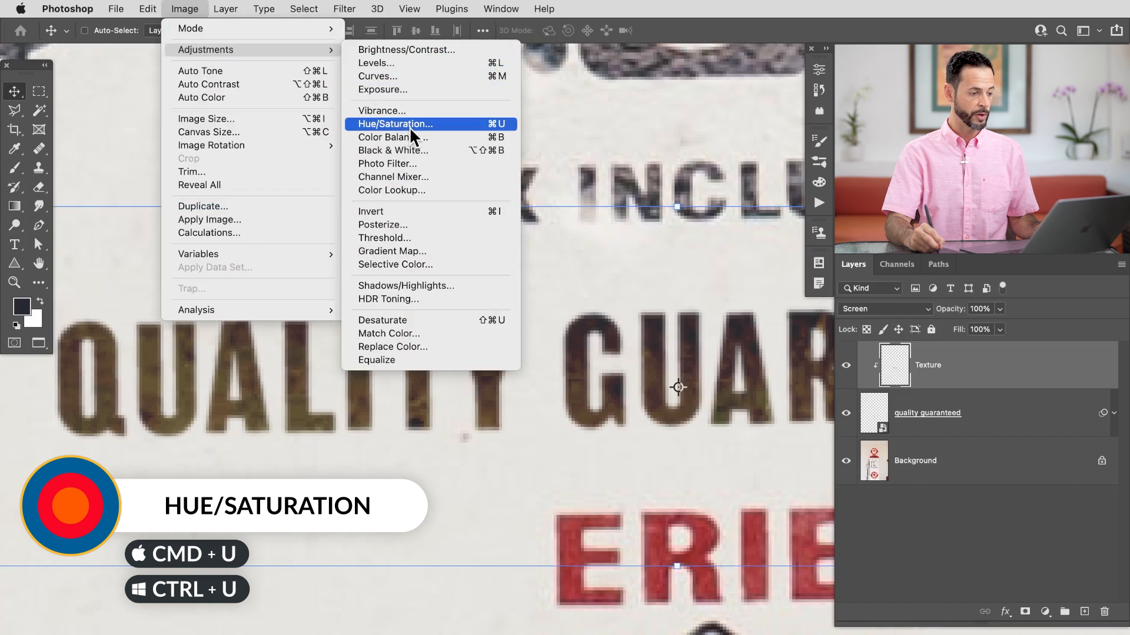
click(409, 125)
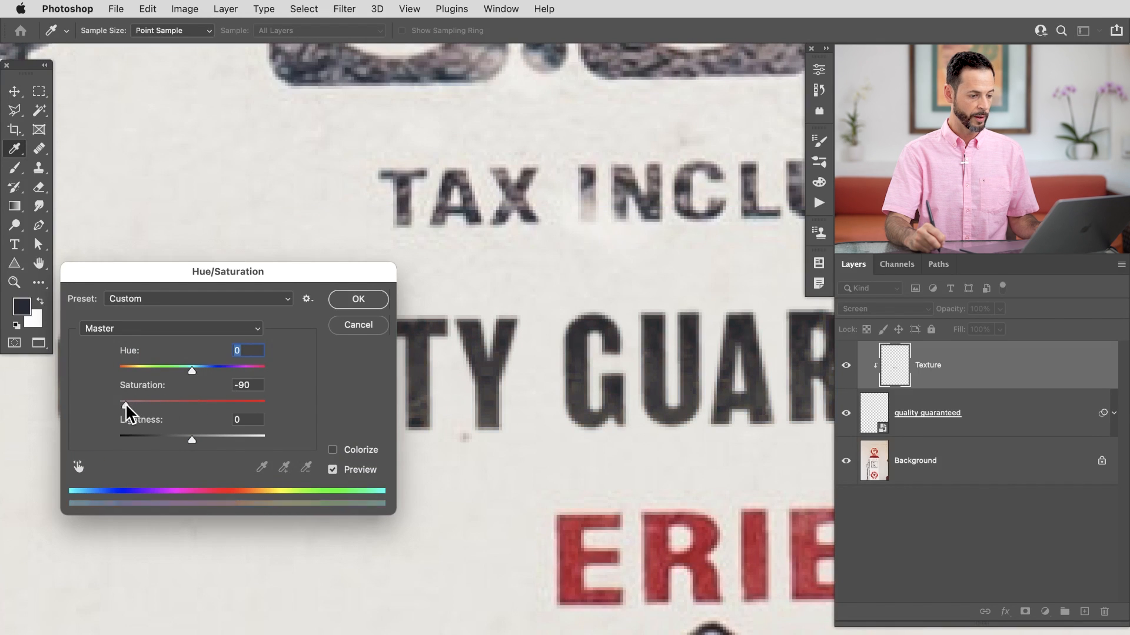
click(353, 300)
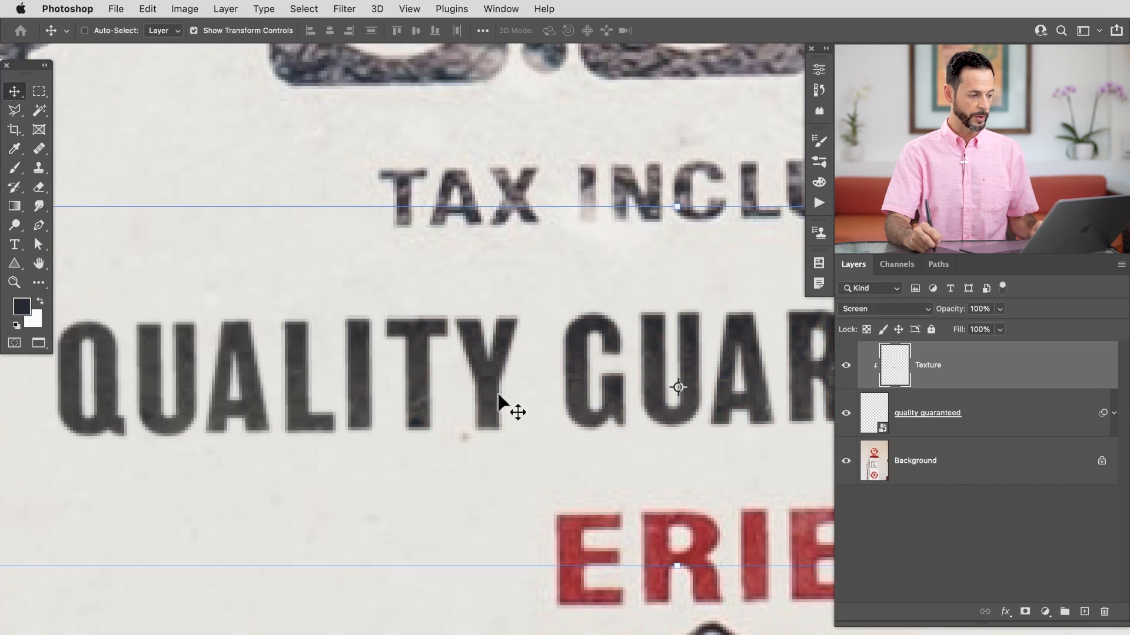
scroll(500, 407, down, 3)
scroll(503, 434, down, 3)
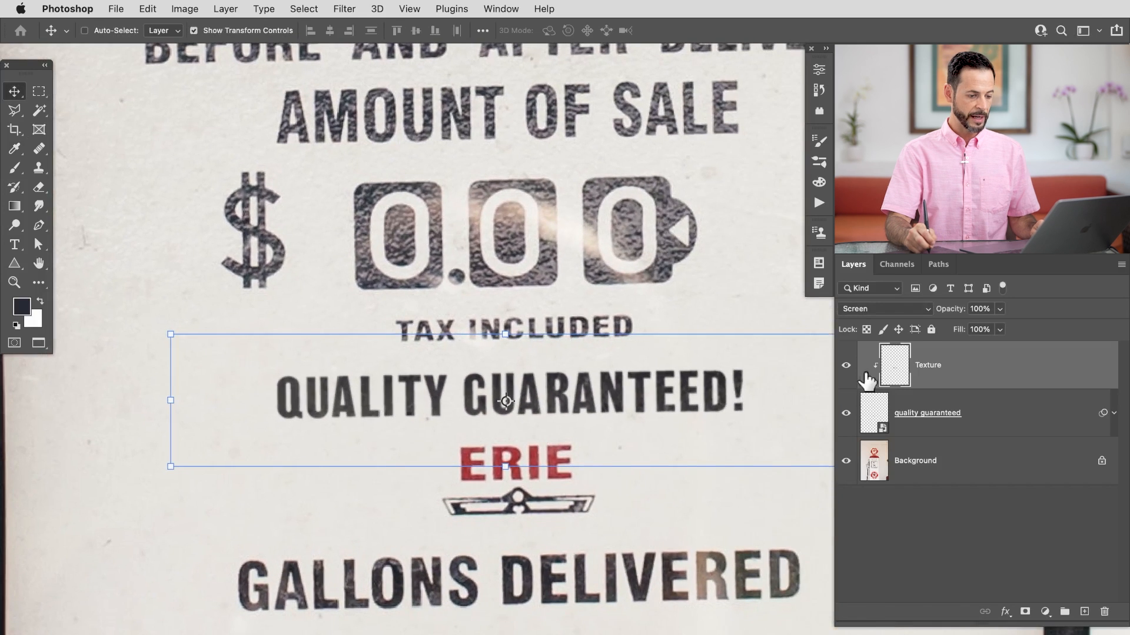
click(841, 374)
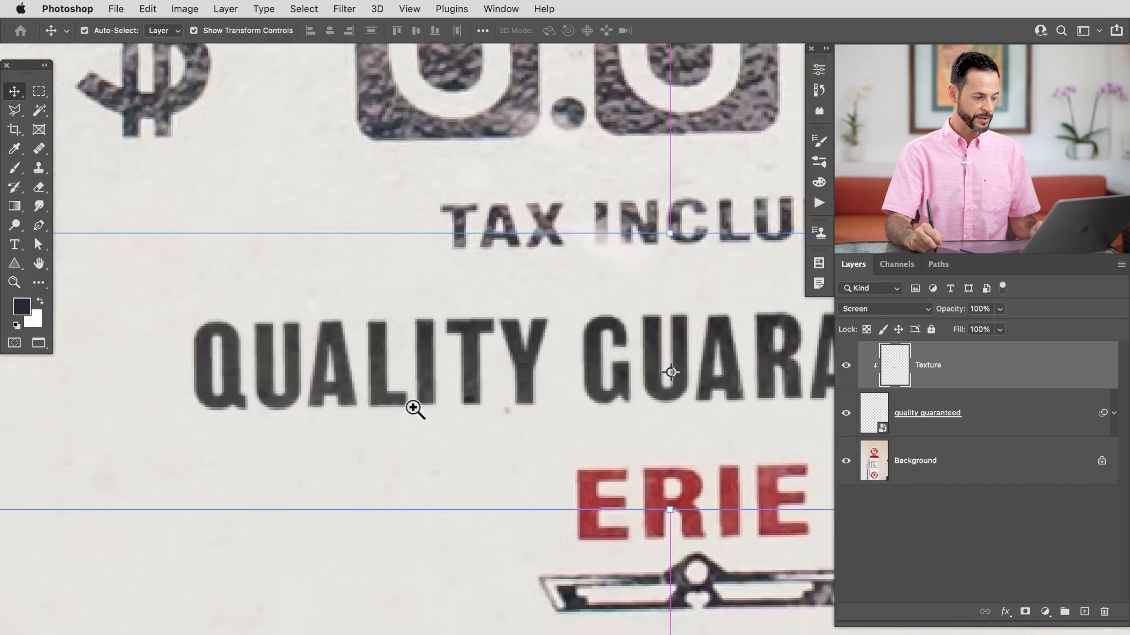
scroll(433, 403, up, 5)
scroll(441, 398, down, 2)
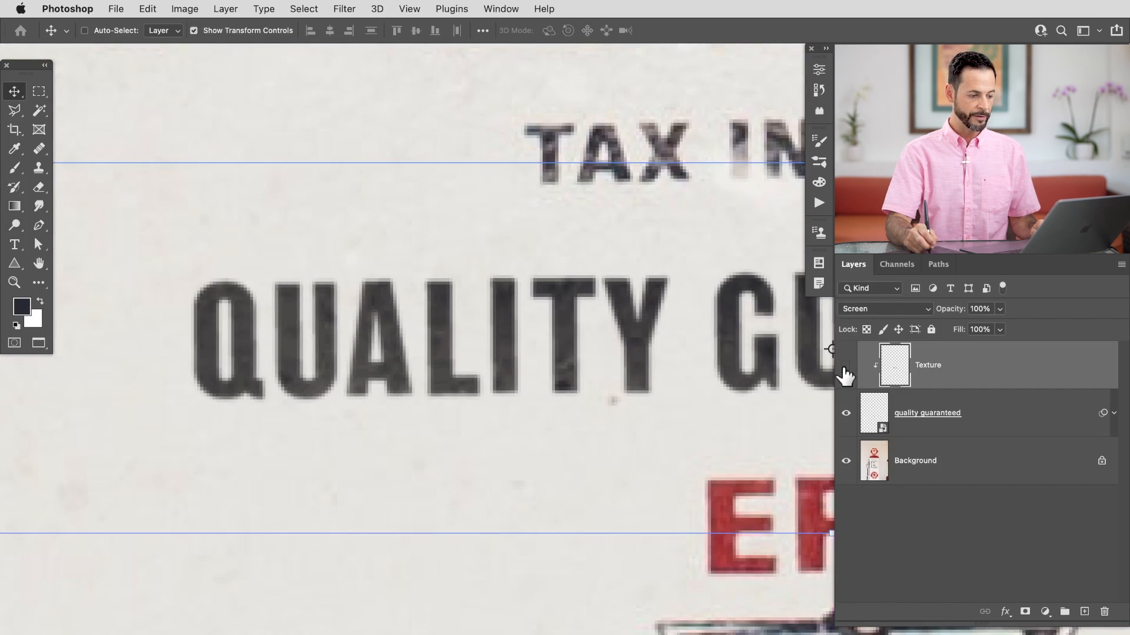
click(844, 374)
click(843, 375)
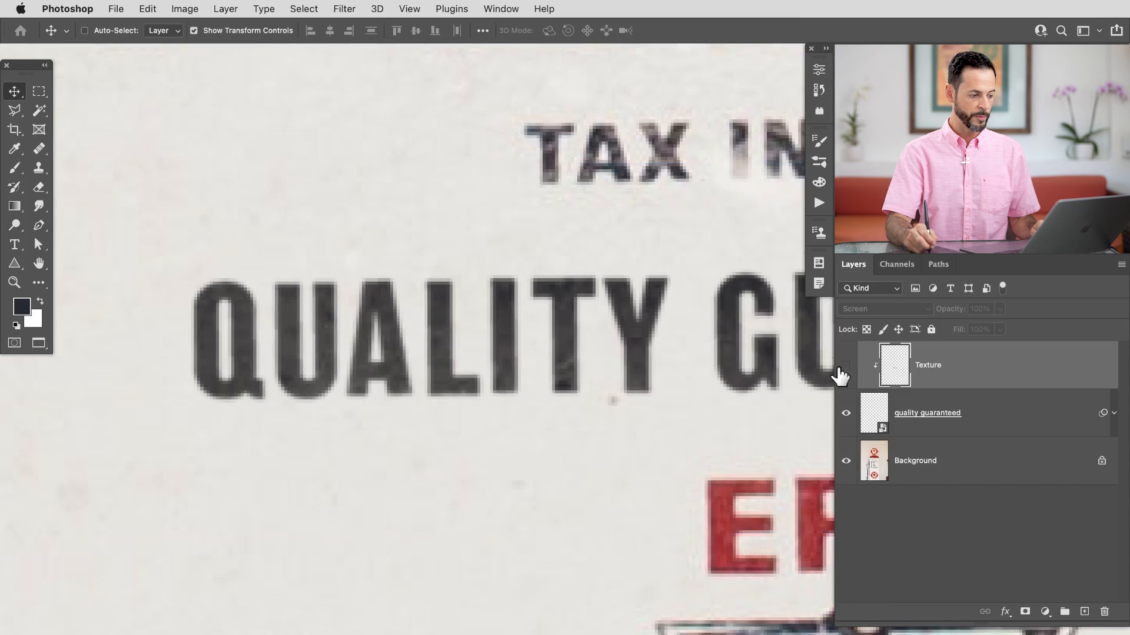
click(845, 375)
drag(810, 369, 291, 430)
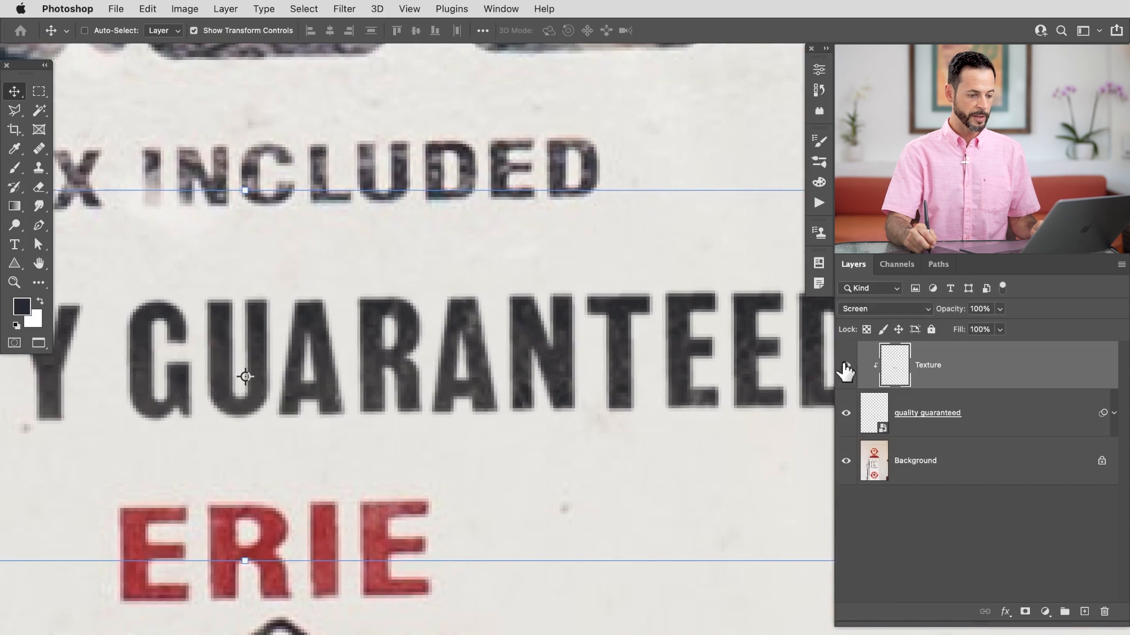
click(845, 372)
click(846, 374)
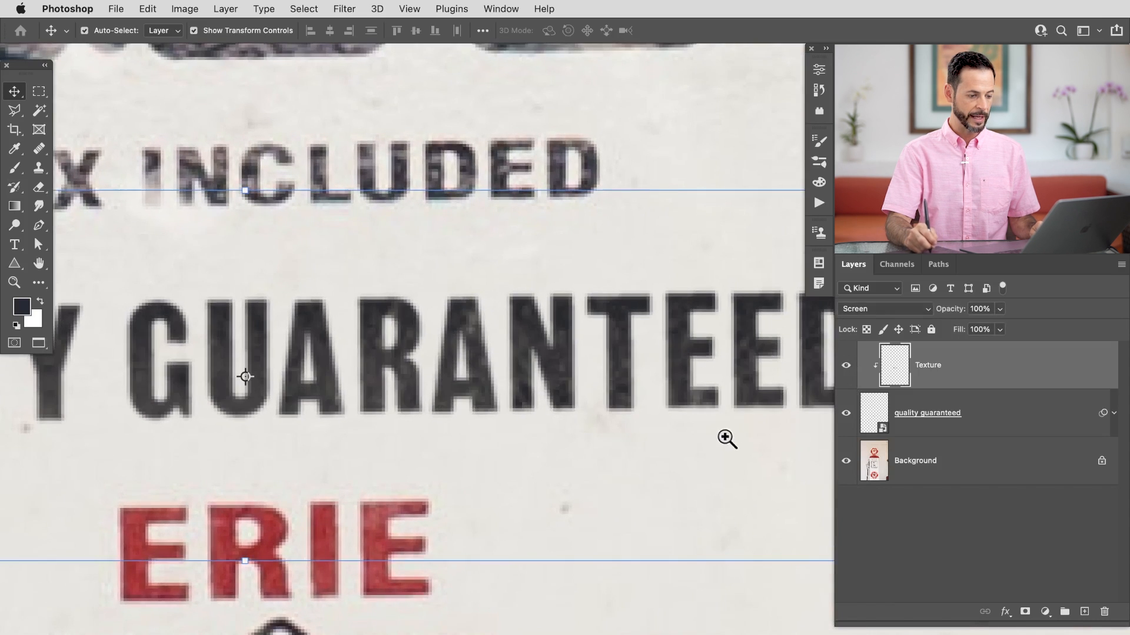
key(ctrl+0)
drag(678, 464, 641, 391)
click(640, 391)
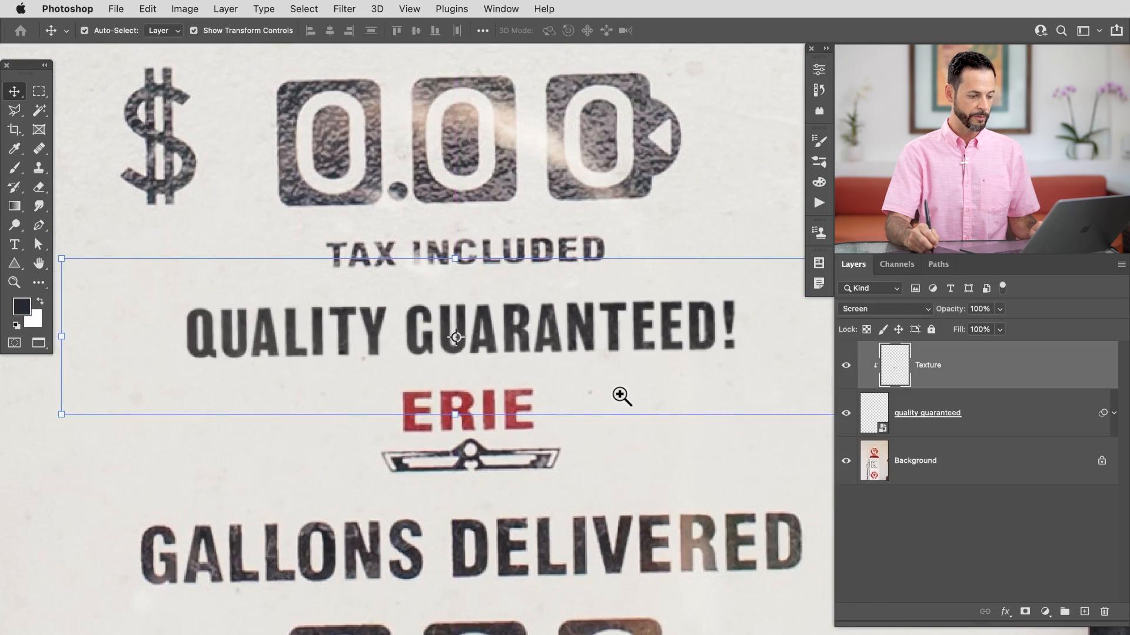
mouse_move(706, 535)
mouse_down()
mouse_move(754, 513)
mouse_move(729, 513)
mouse_up()
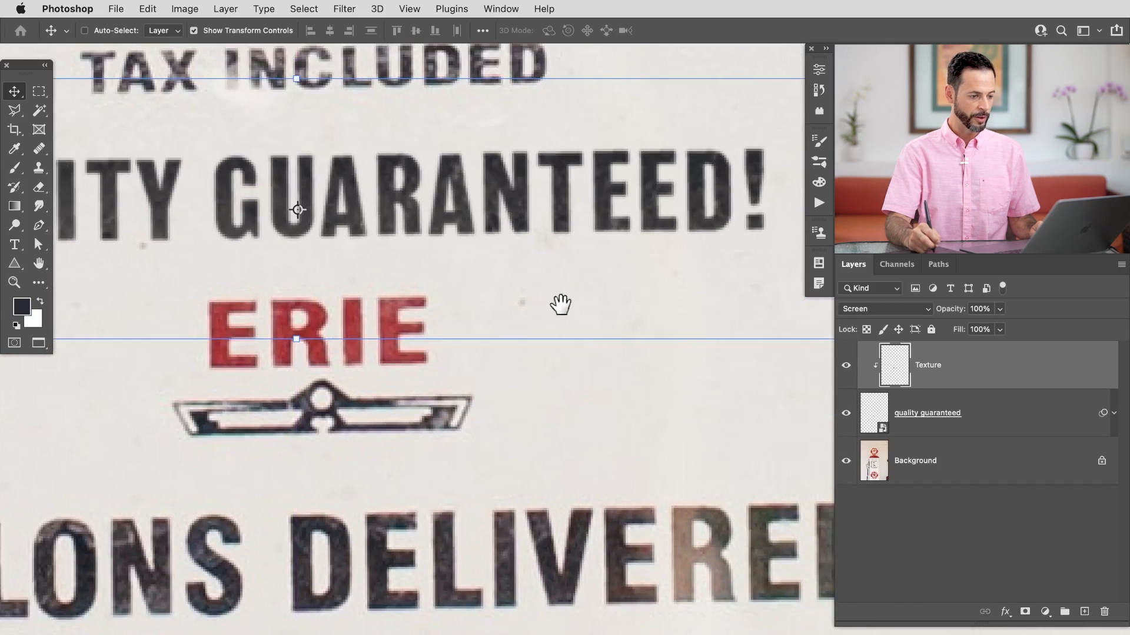
mouse_move(560, 305)
mouse_down()
mouse_move(615, 380)
mouse_move(585, 390)
mouse_up()
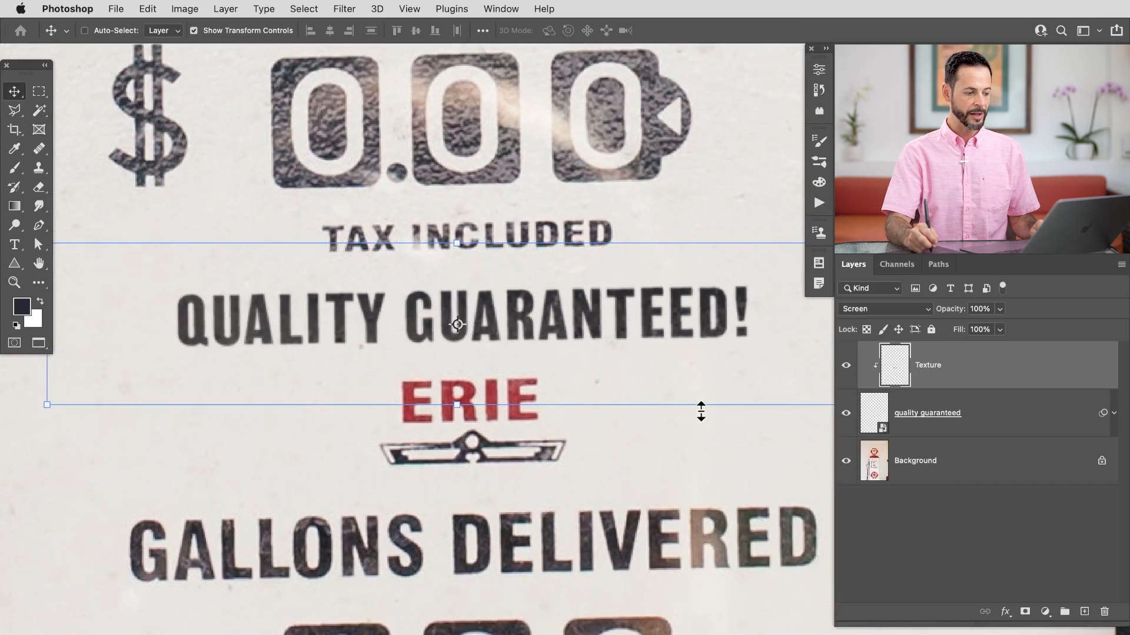
click(846, 367)
click(846, 367)
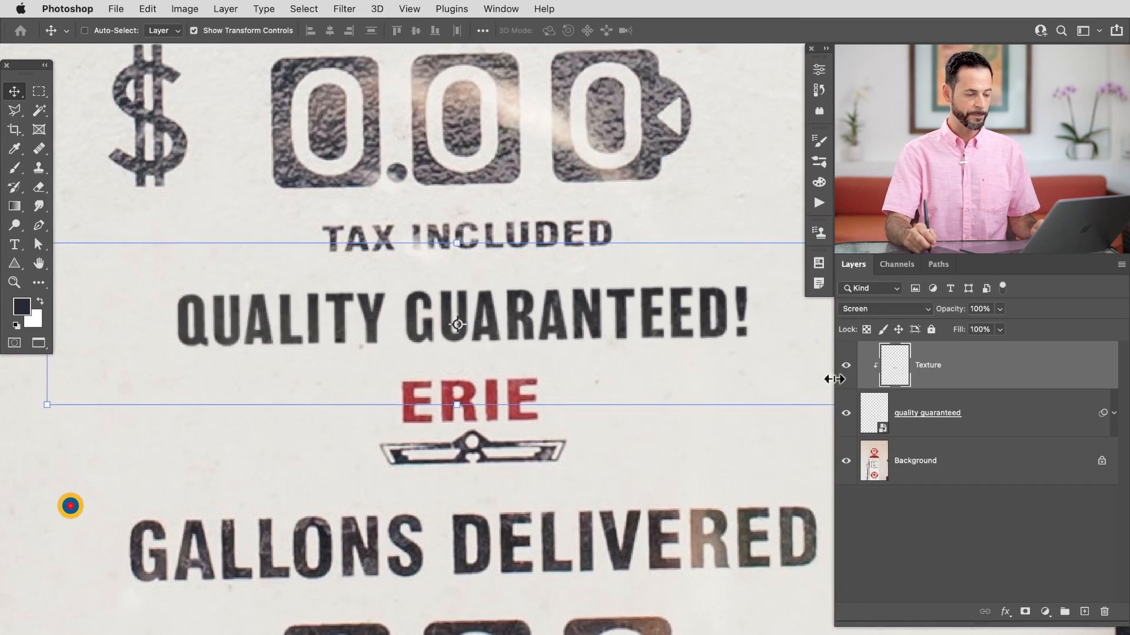
- Duplicate the Texture layer, clip the copy to the text and offset it for varied grain
key(super+j)
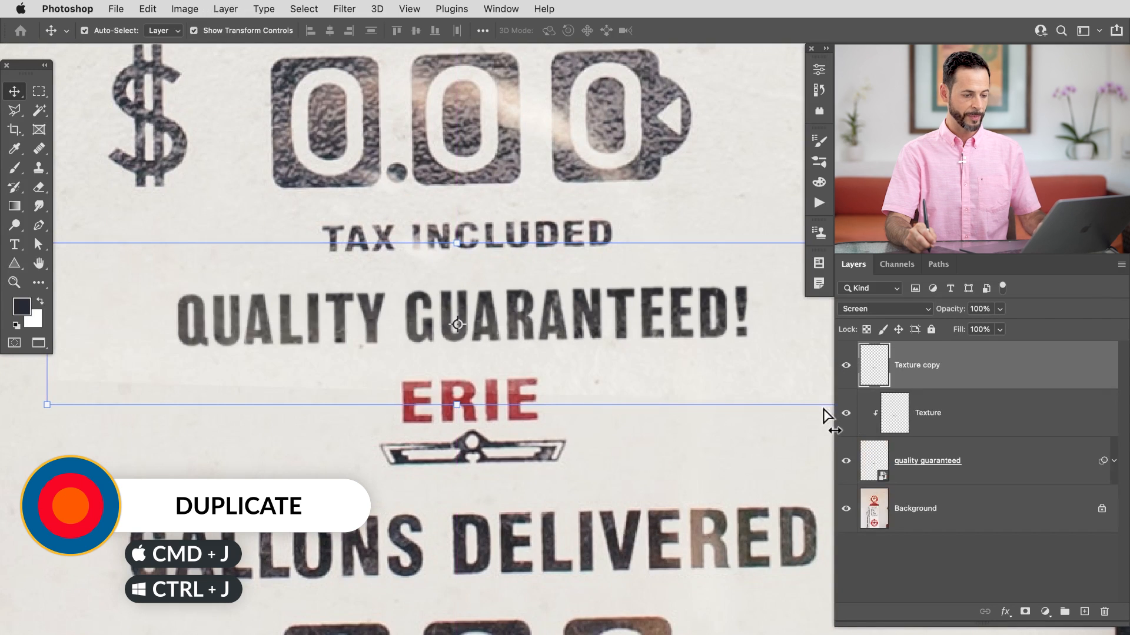
key(alt+super+g)
drag(512, 371, 658, 375)
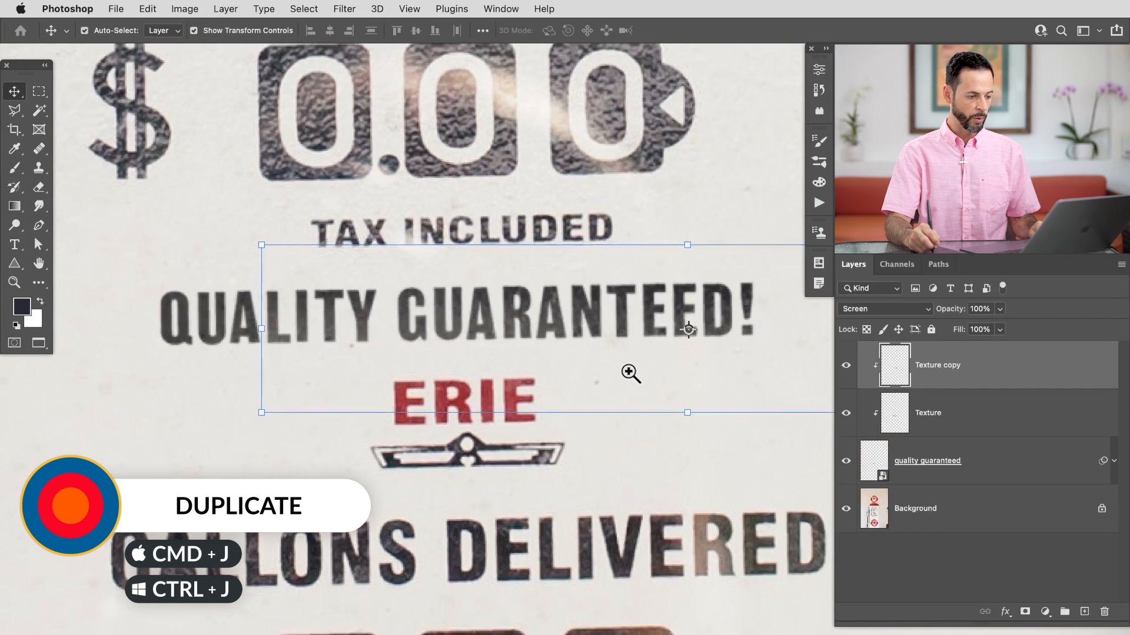
drag(630, 373, 580, 452)
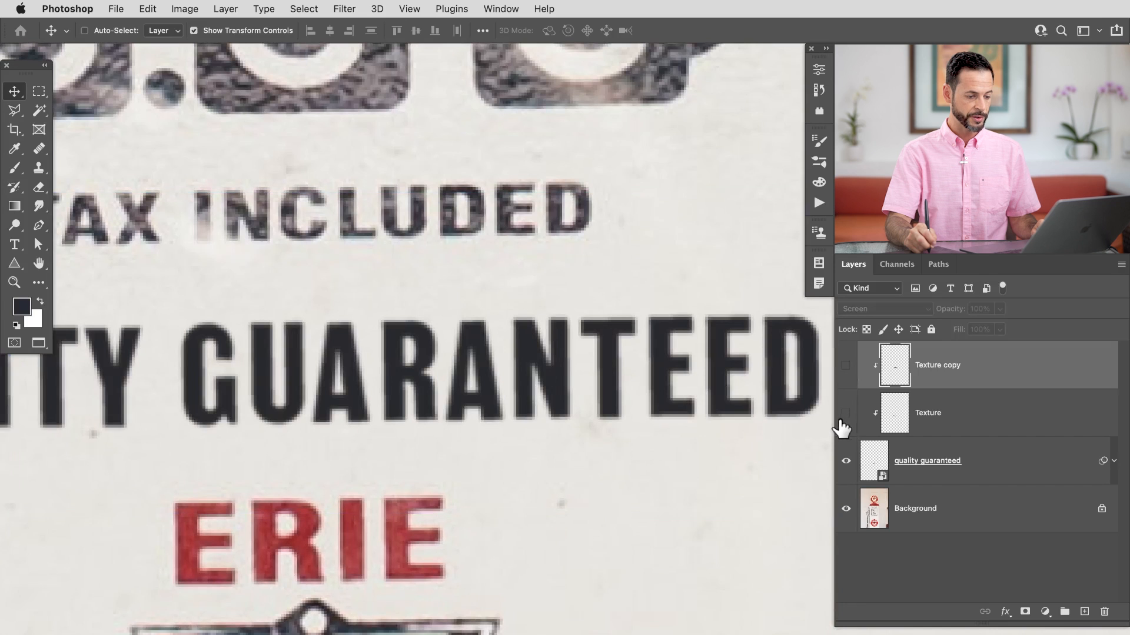
- Show both Texture layers again and switch to the Brush for painting
click(845, 413)
click(846, 366)
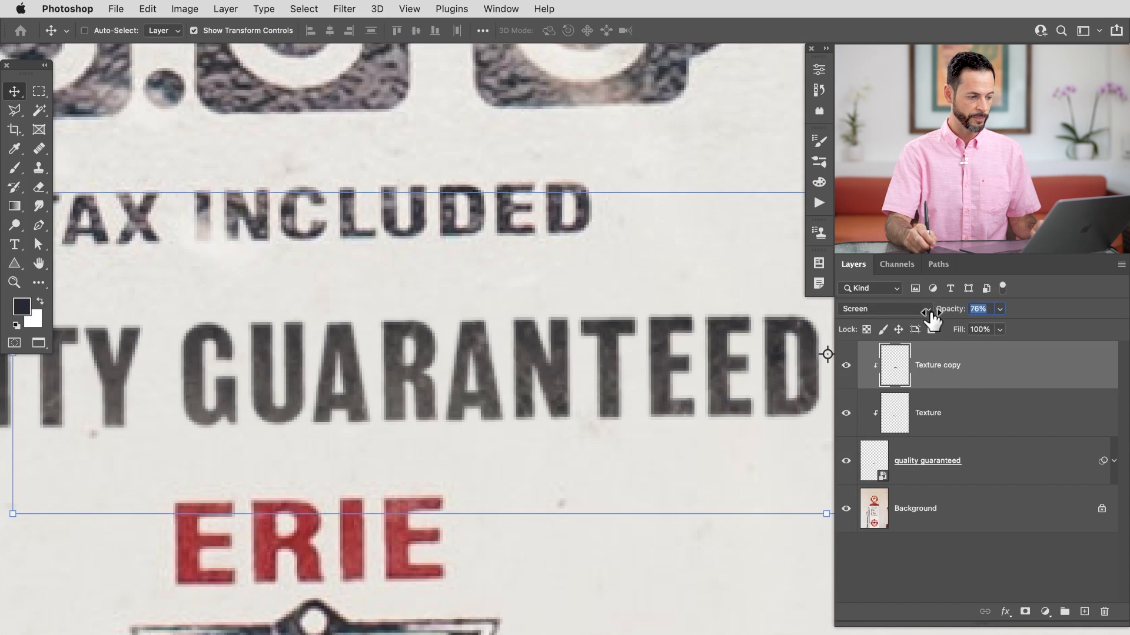
scroll(638, 393, down, 2)
scroll(605, 403, down, 2)
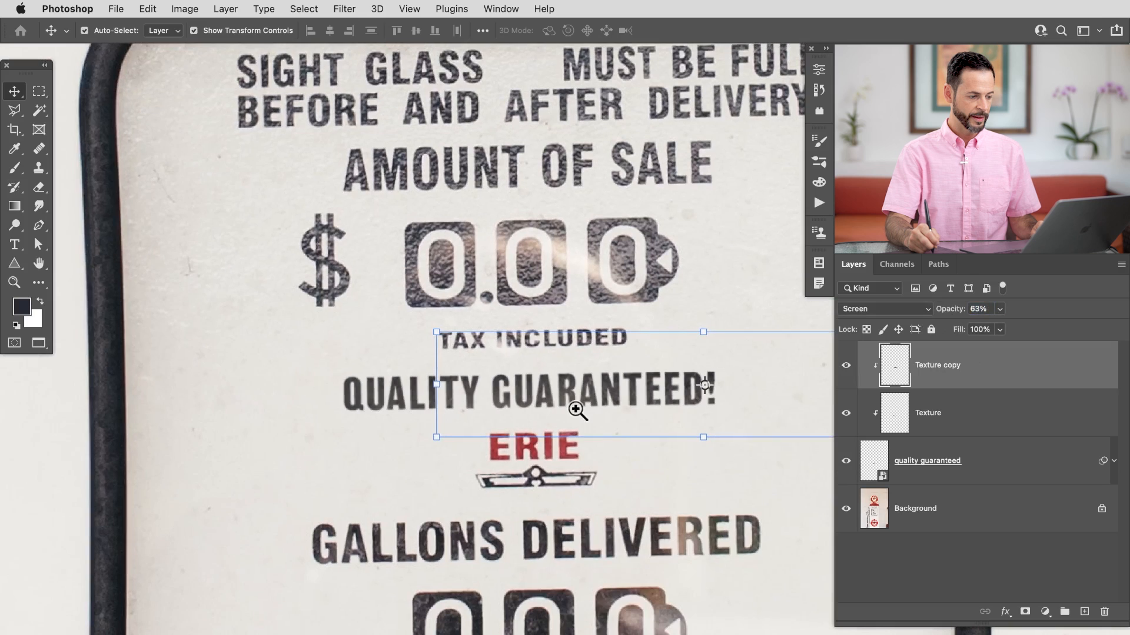
scroll(575, 409, down, 1)
key(b)
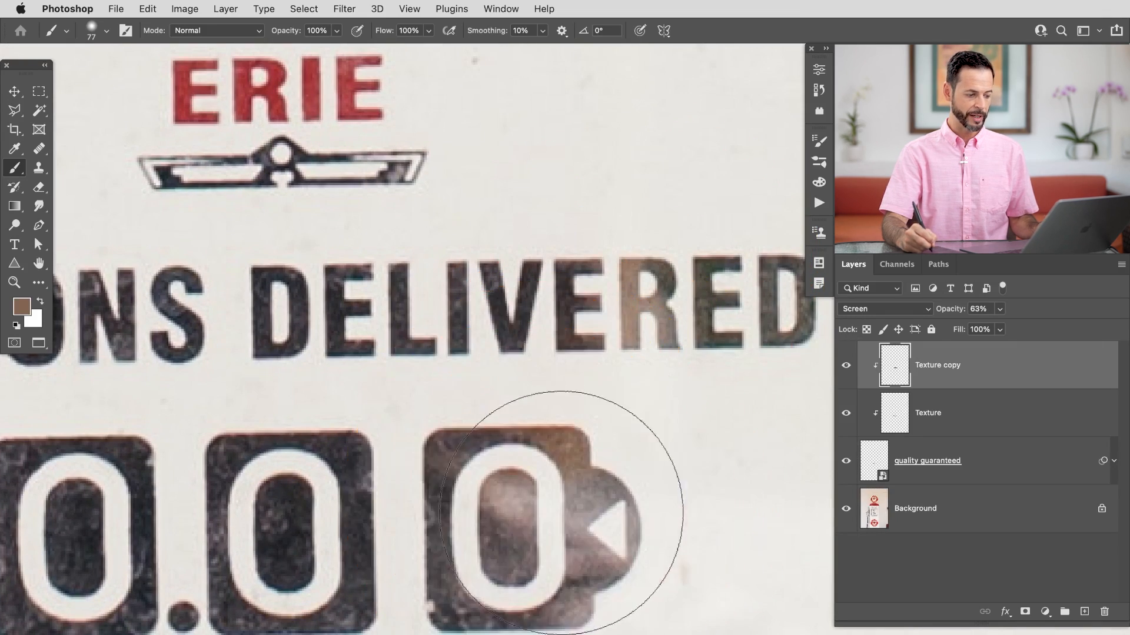
scroll(596, 480, down, 3)
scroll(578, 490, down, 3)
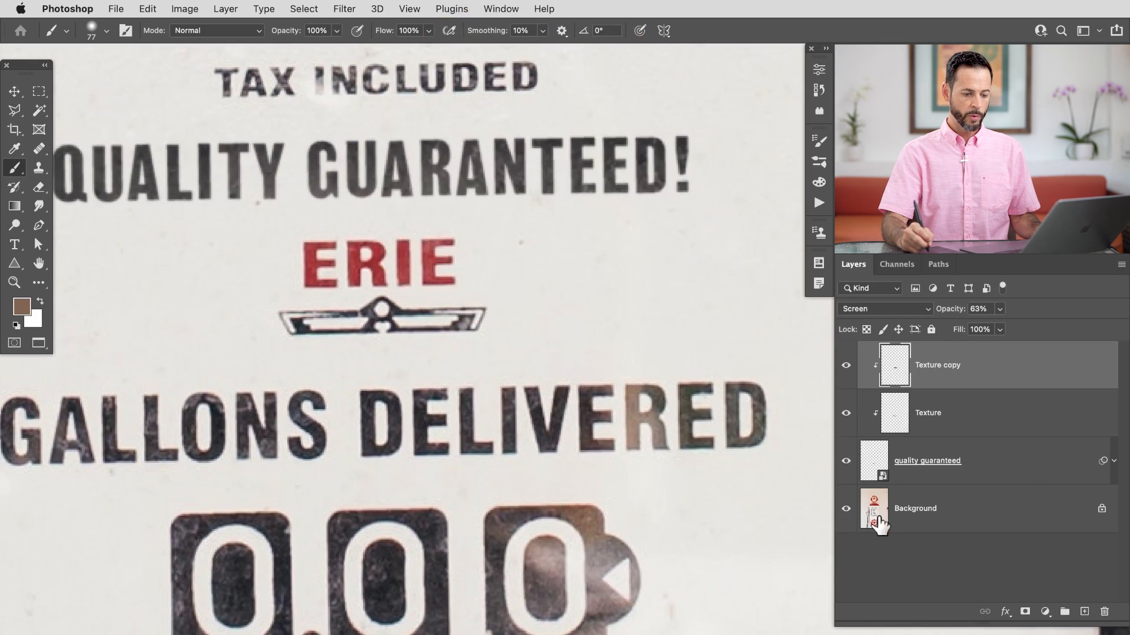
- On a new top layer, paint a soft brown patch sampled from the photo over the ANTEED letters
click(1084, 613)
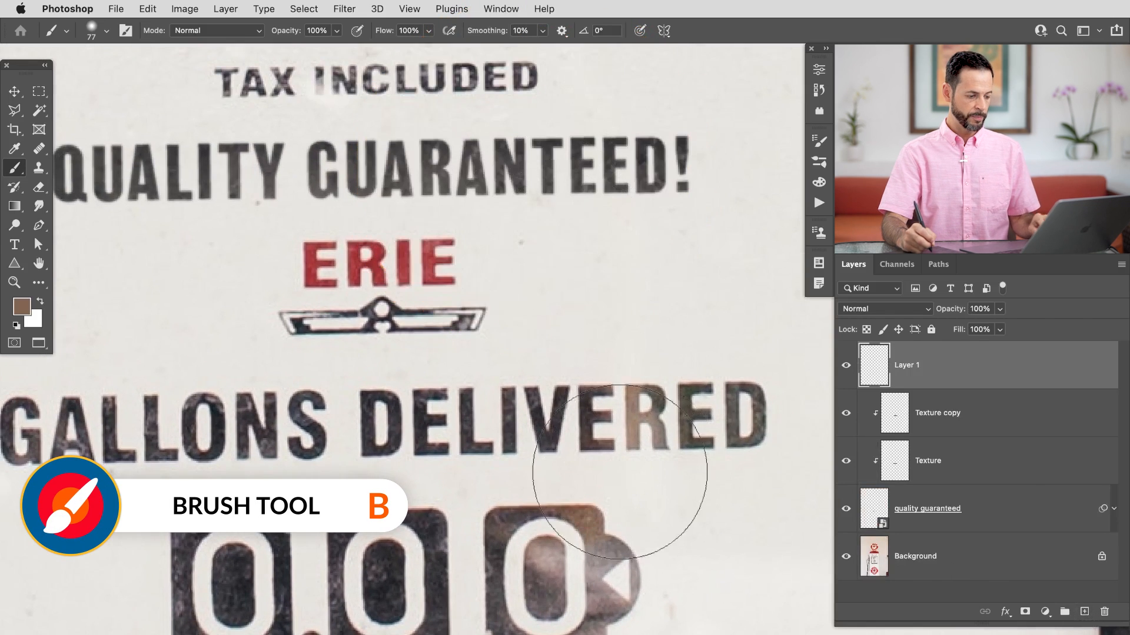
alt+click(593, 524)
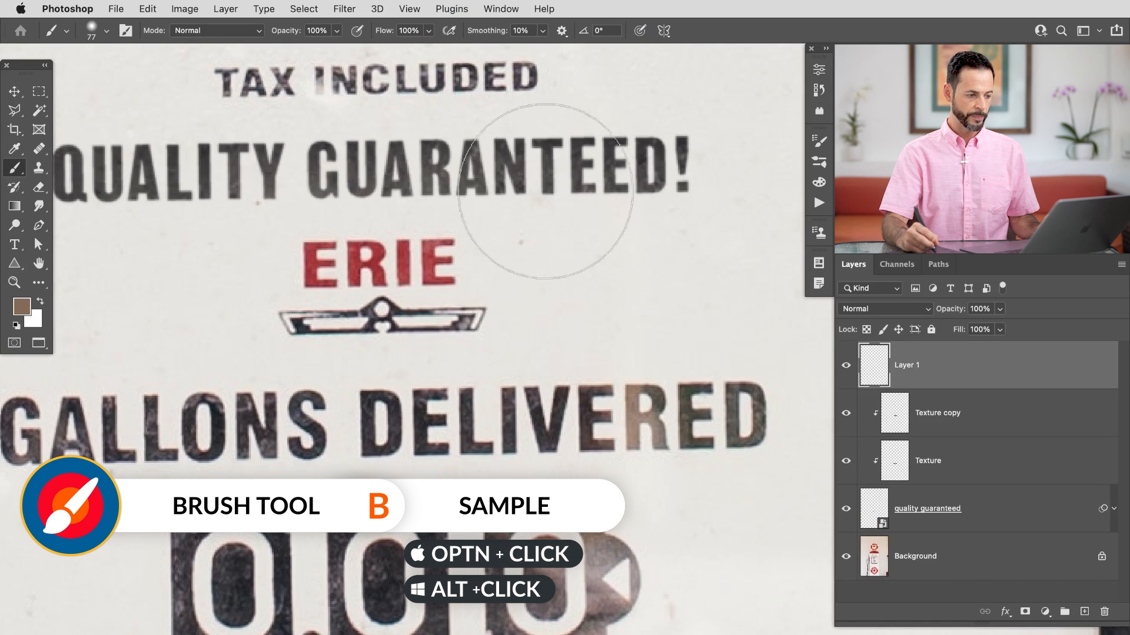
drag(545, 192, 574, 207)
key(Escape)
click(578, 124)
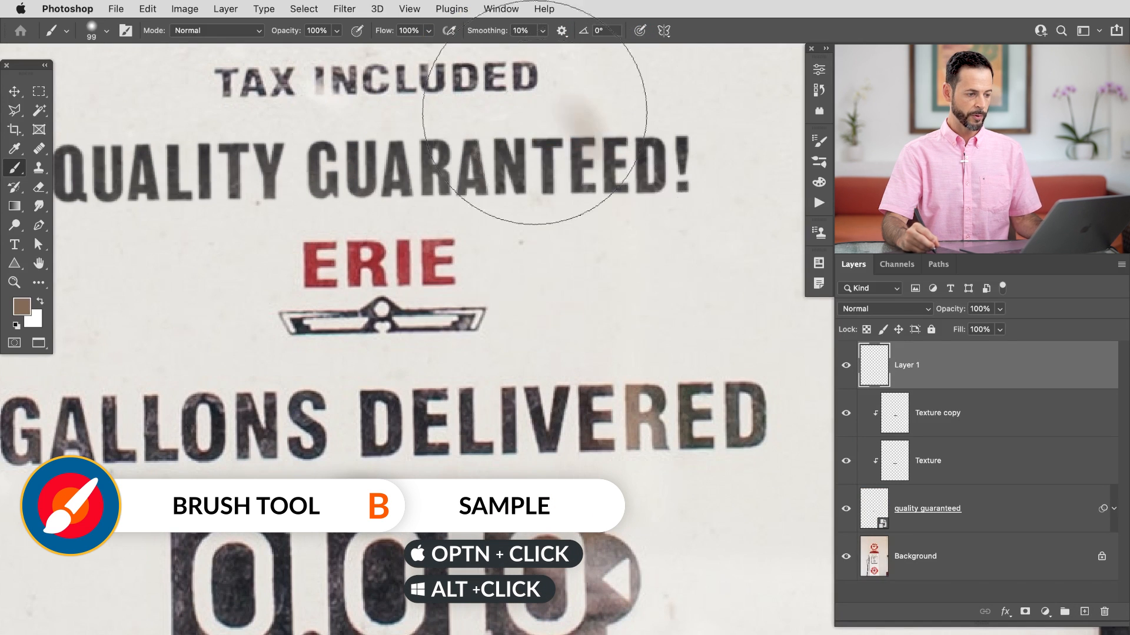
mouse_move(536, 111)
mouse_down()
mouse_move(593, 76)
mouse_move(504, 215)
mouse_move(583, 230)
mouse_up()
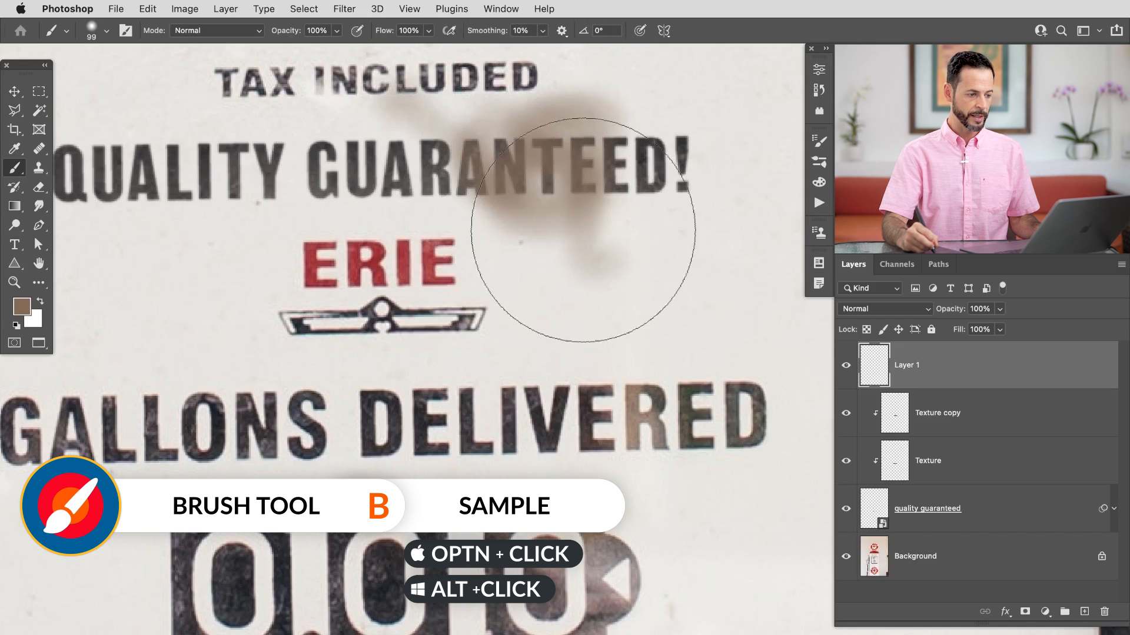
click(878, 311)
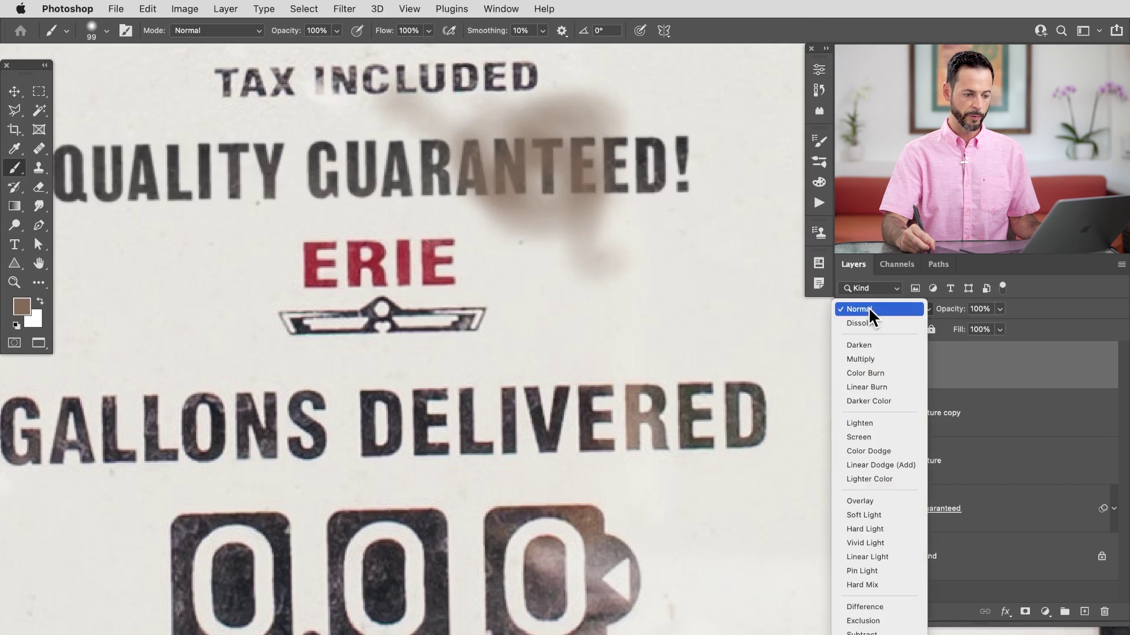
- Set Layer 1 to Screen mode, clip it to the slogan and nudge the glare over GUARANTEED
click(872, 441)
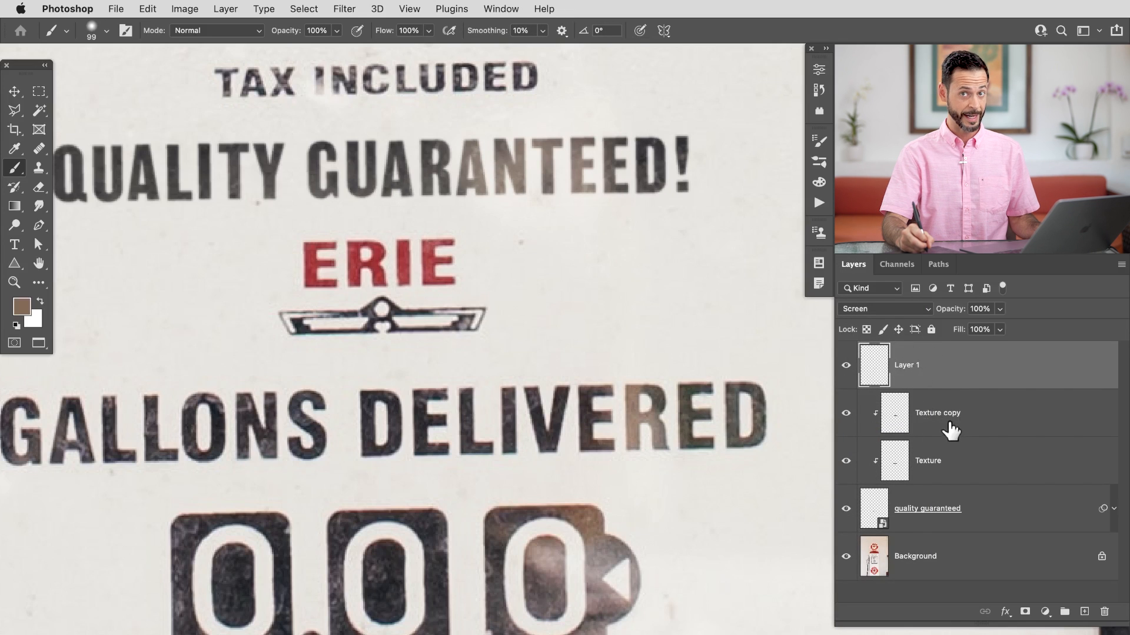
right_click(969, 375)
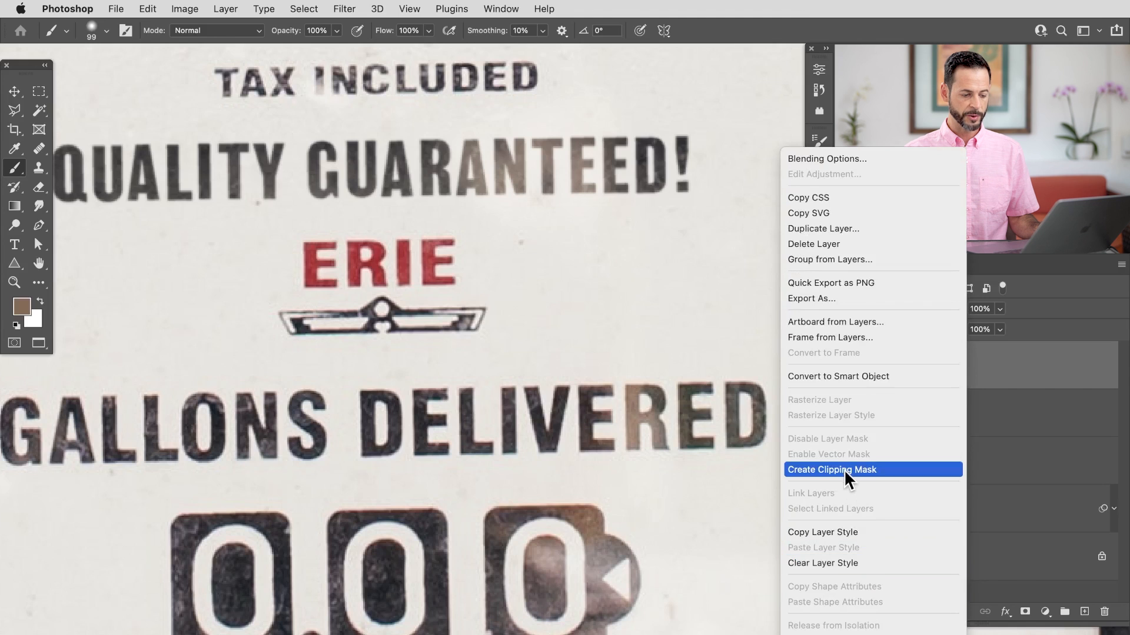
click(868, 382)
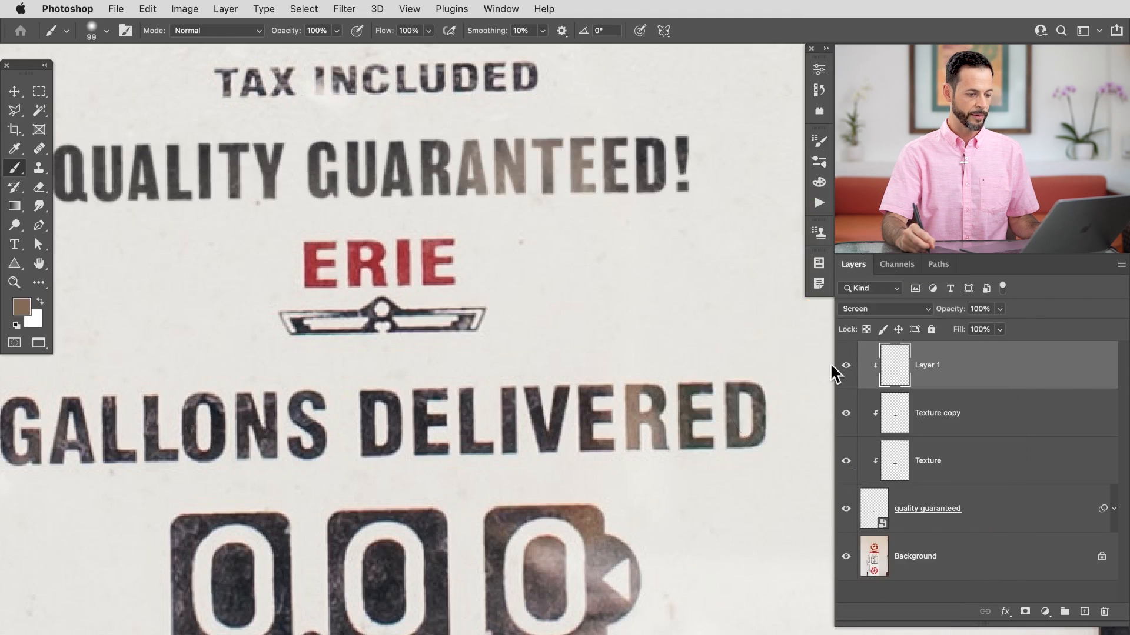
key(v)
mouse_move(549, 257)
mouse_down()
mouse_move(616, 258)
mouse_move(616, 269)
mouse_up()
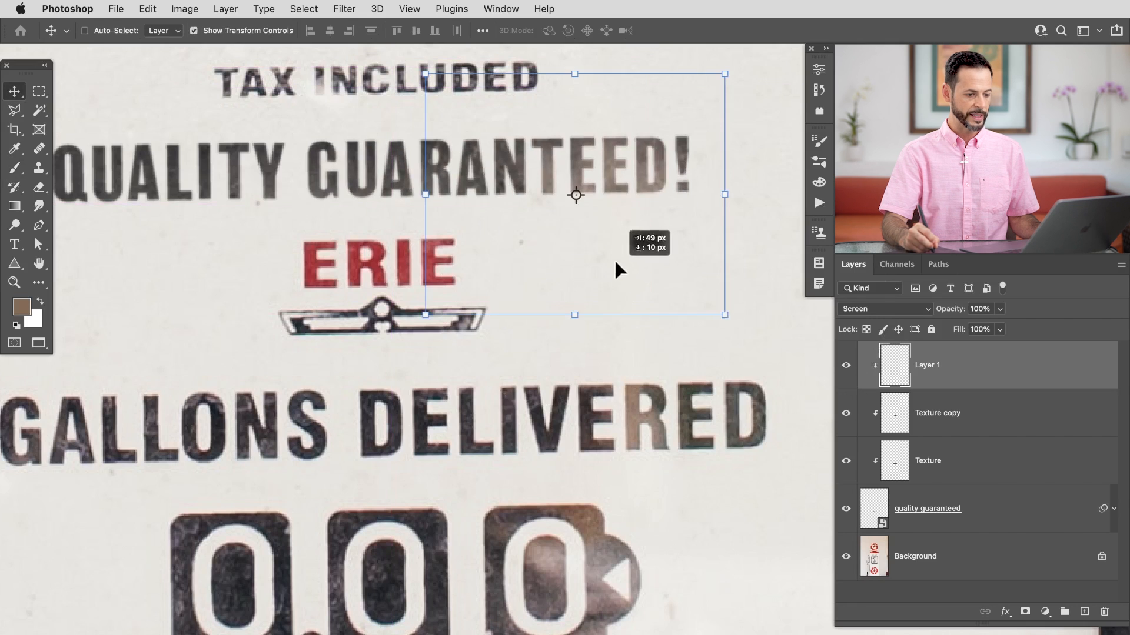
- Check the glare with the texture hidden, reselect Layer 1 and zoom out to view the whole label
click(845, 460)
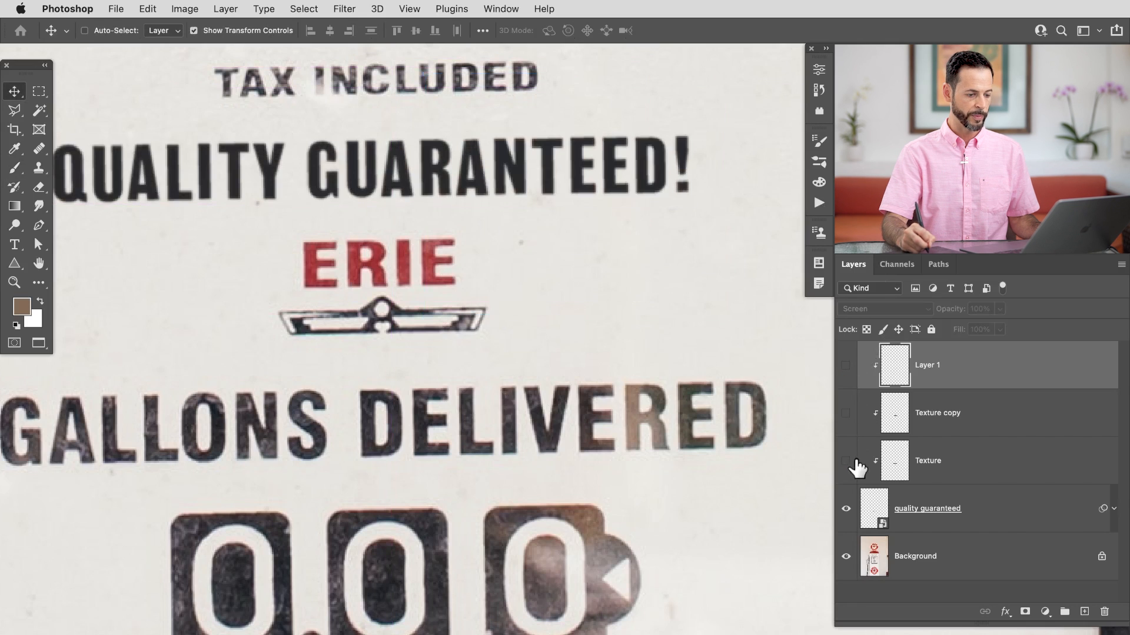
click(845, 386)
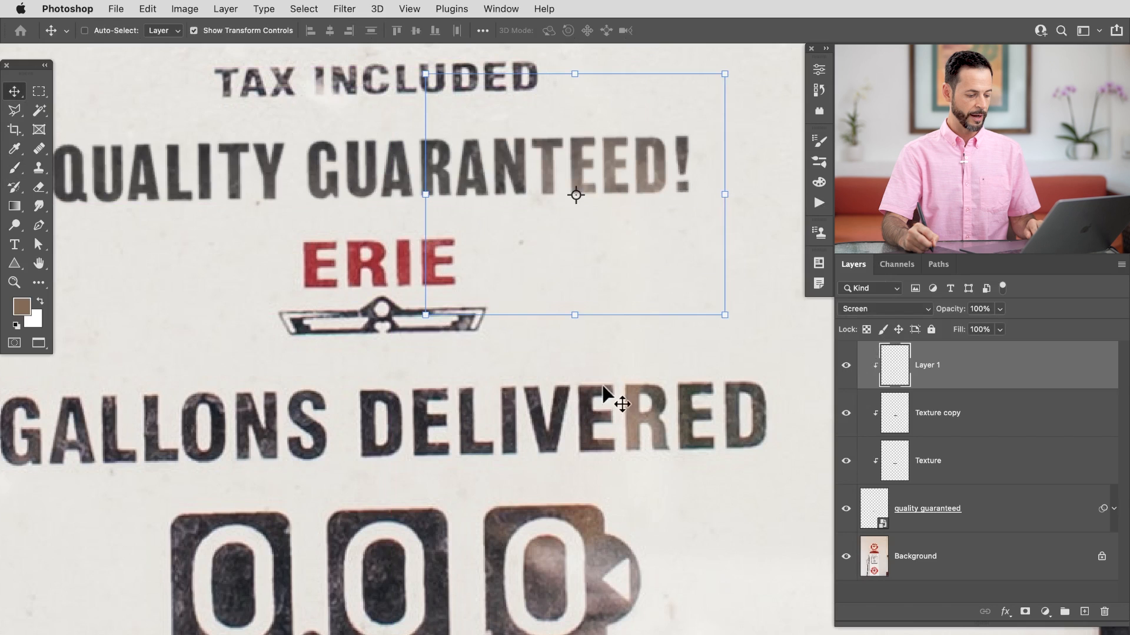
key(b)
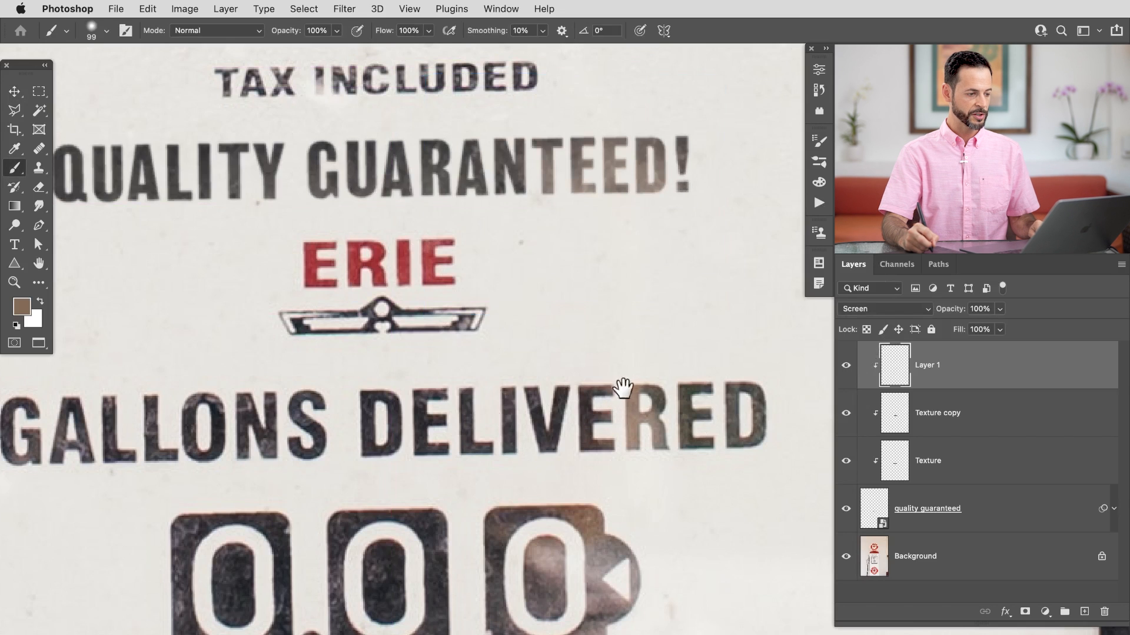
drag(624, 389, 563, 406)
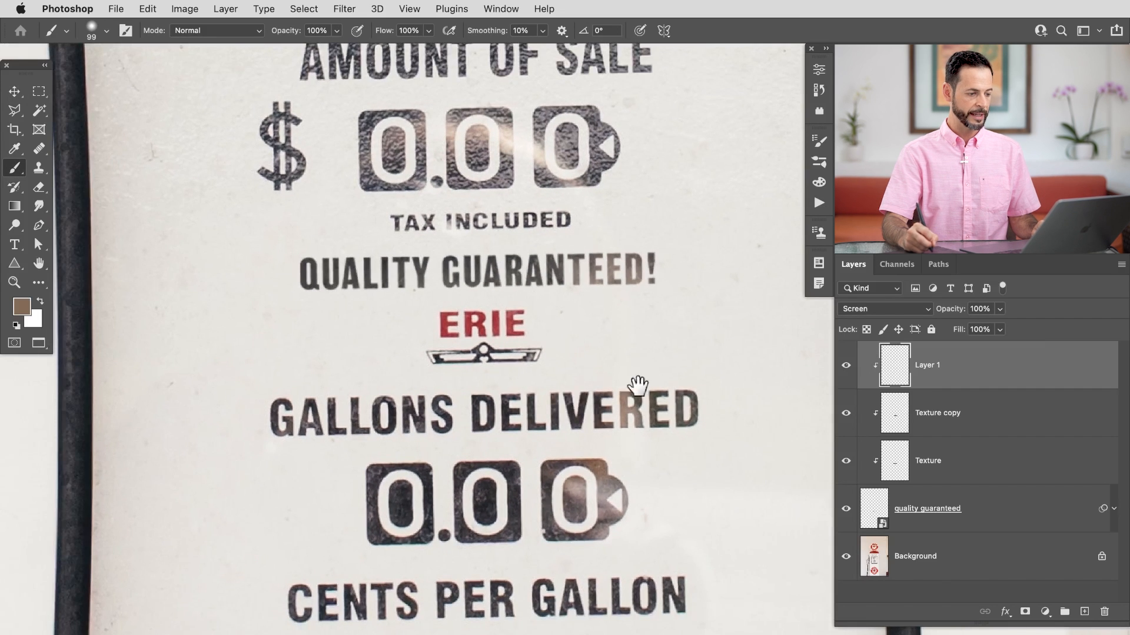